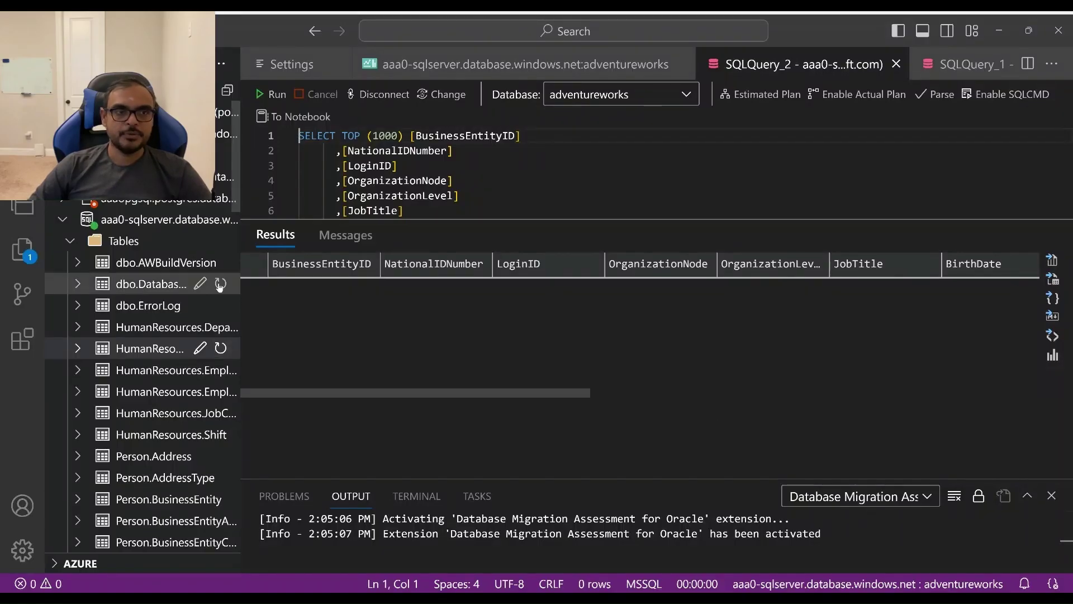
# Widen the connections side panel and examine the list of tables in the adventureworks database.
pyautogui.moveTo(240, 254); pyautogui.dragTo(325, 255)
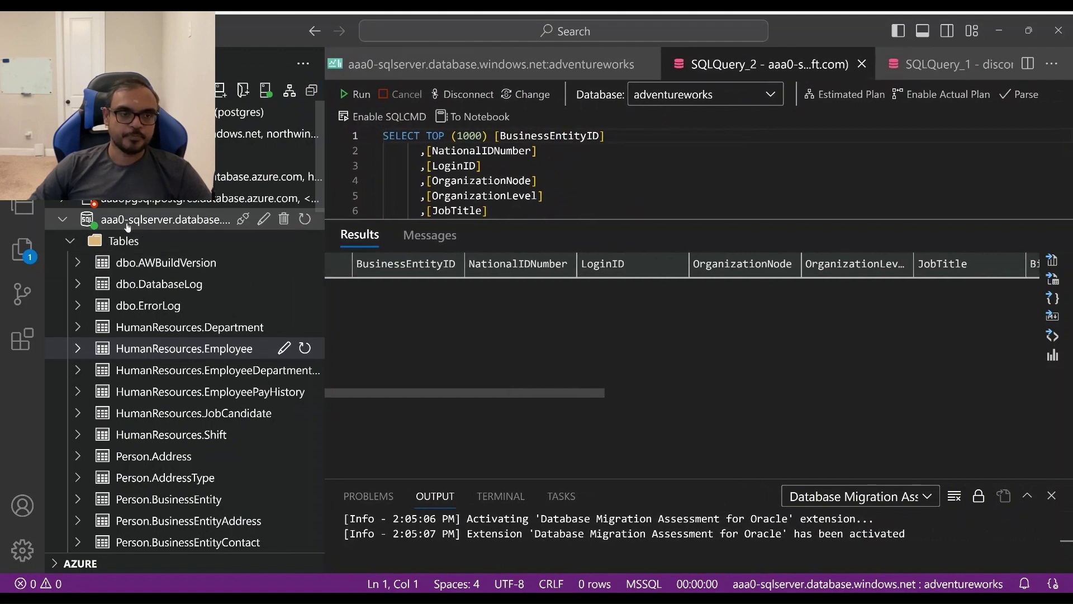
pyautogui.scroll(-8, 155, 329)
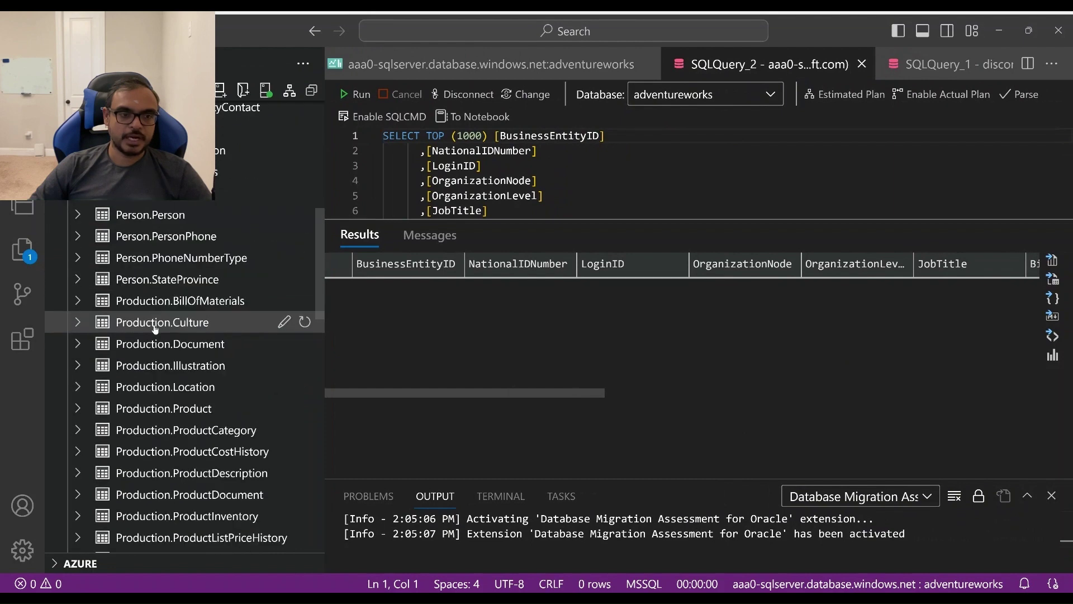
pyautogui.scroll(8, 155, 328)
pyautogui.scroll(-3, 155, 329)
pyautogui.scroll(3, 155, 328)
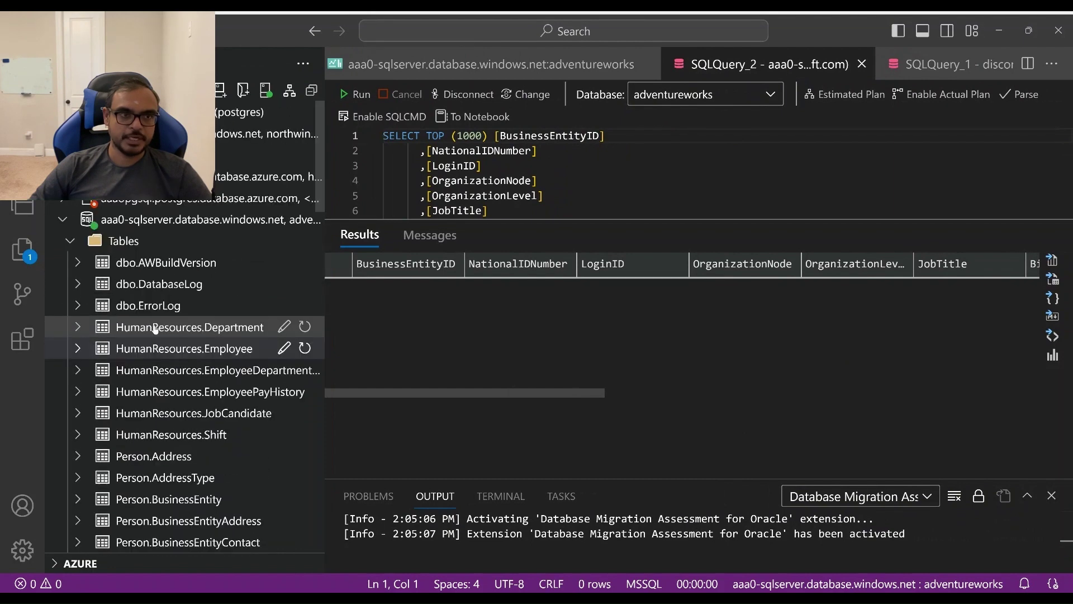
pyautogui.scroll(-5, 155, 328)
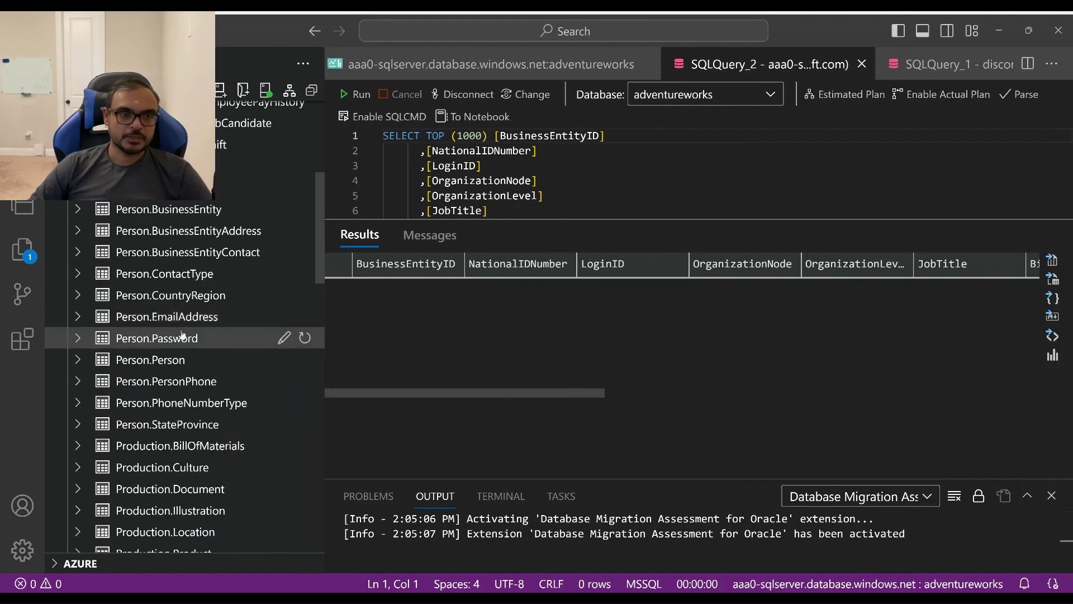
pyautogui.scroll(-10, 240, 425)
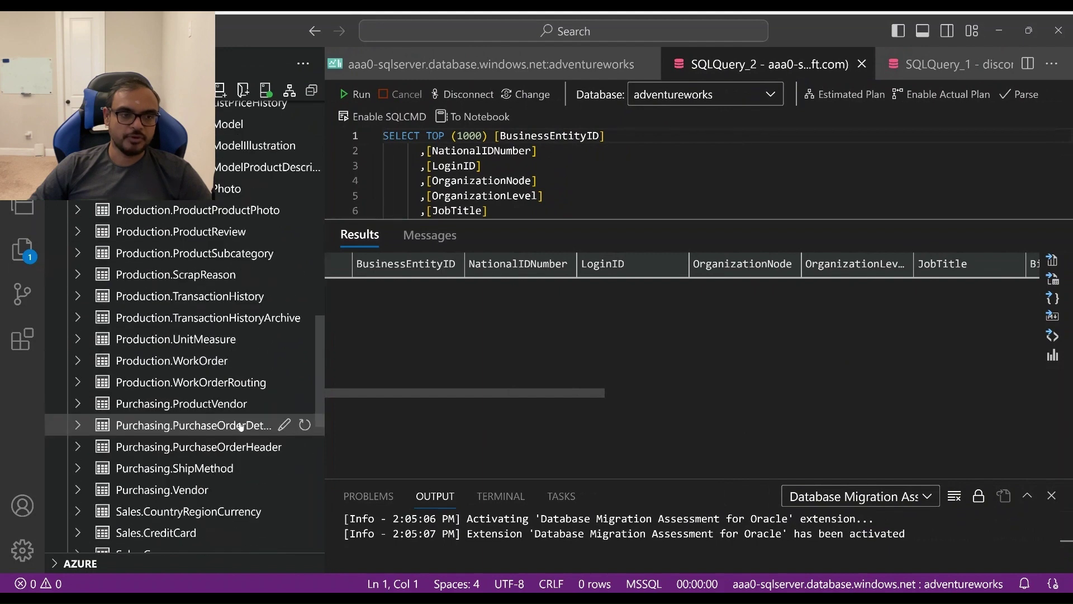
pyautogui.scroll(14, 240, 425)
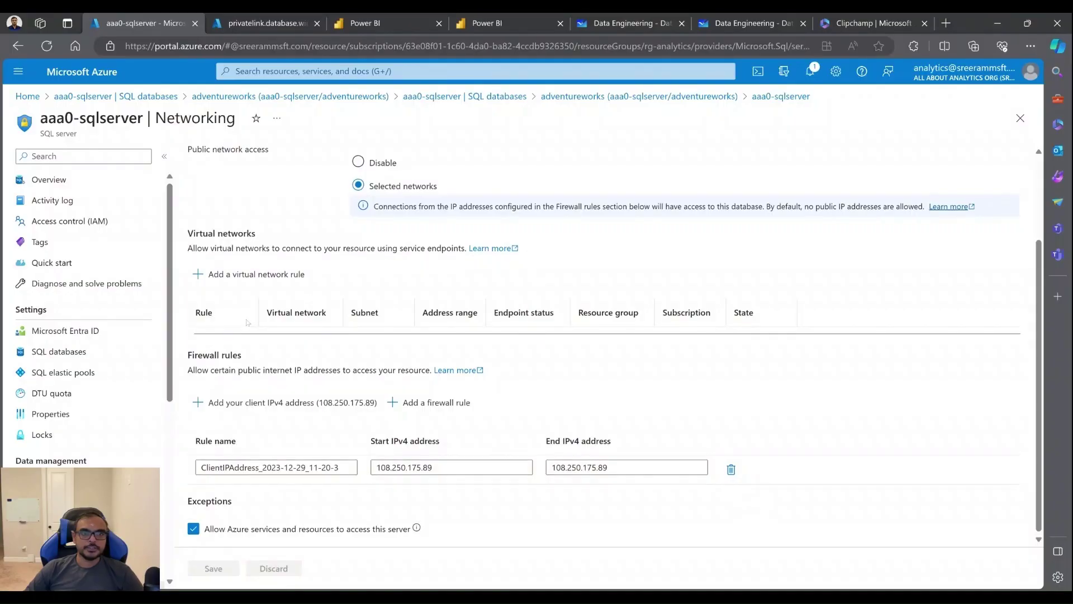
# In the Azure portal, set public network access for aaa0-sqlserver to Disable and save the networking change.
pyautogui.scroll(2, 380, 271)
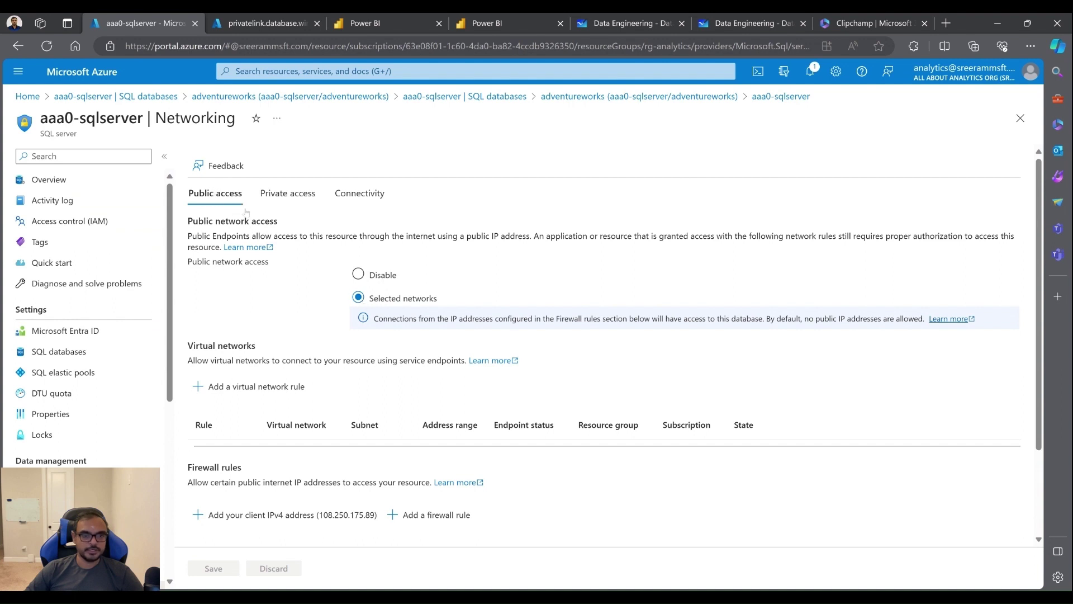
pyautogui.scroll(-1, 261, 449)
pyautogui.click(262, 450)
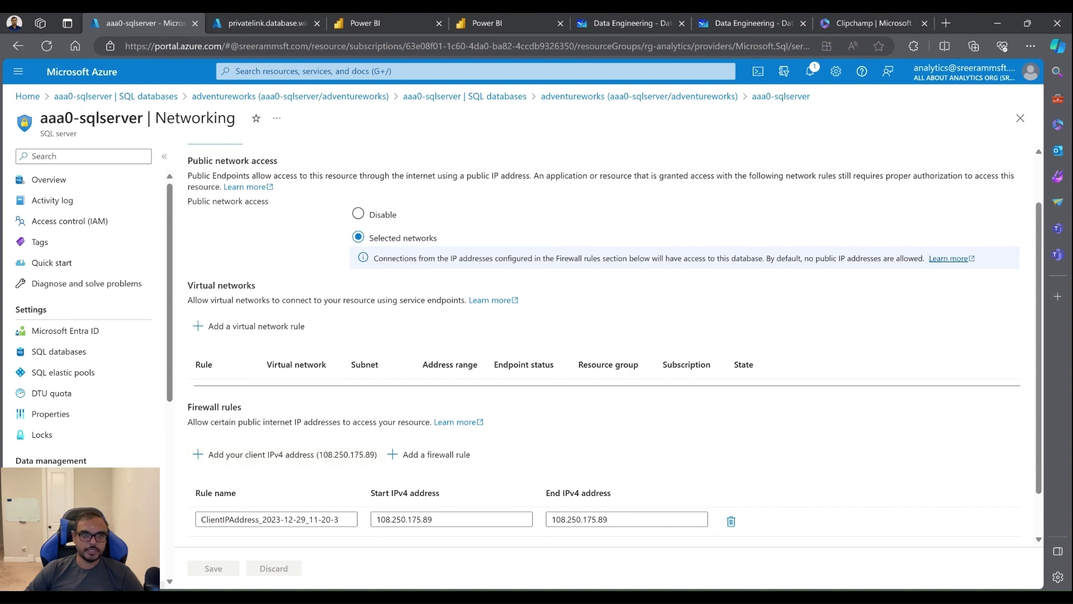
pyautogui.scroll(1, 450, 417)
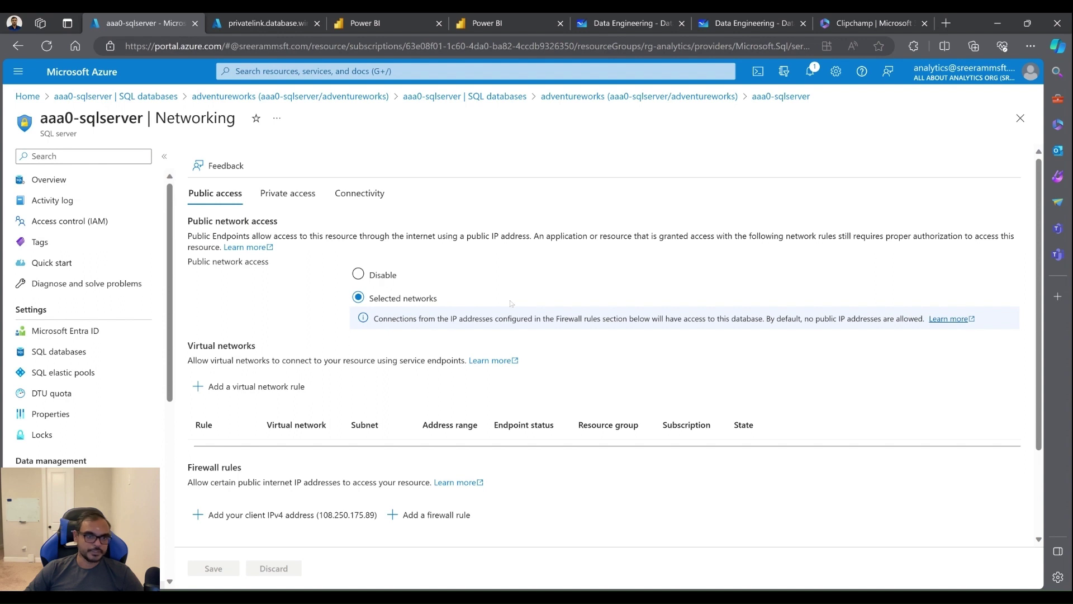
pyautogui.click(379, 278)
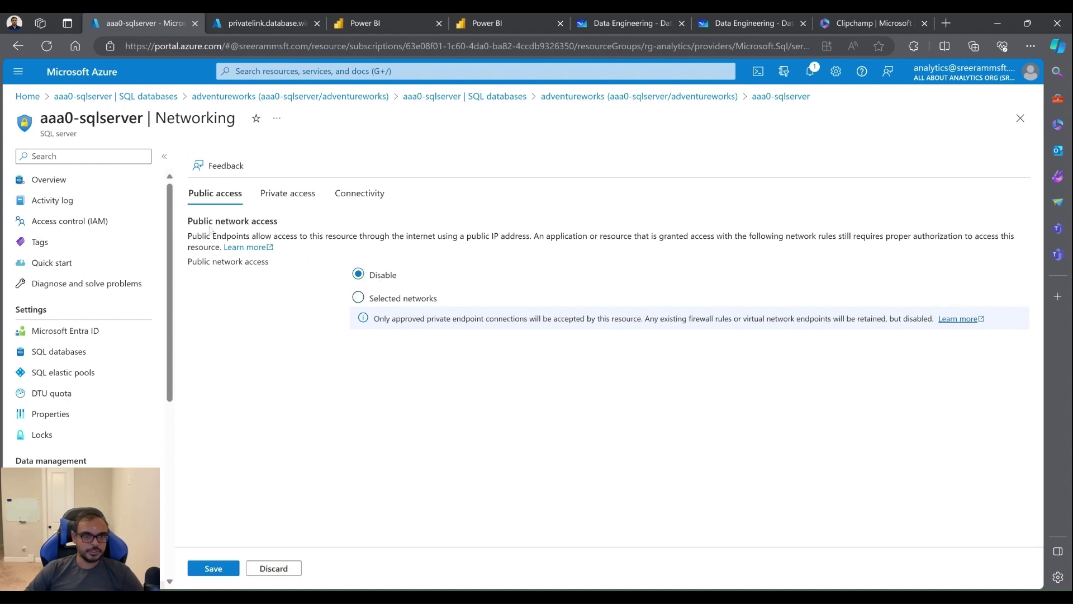
pyautogui.click(221, 570)
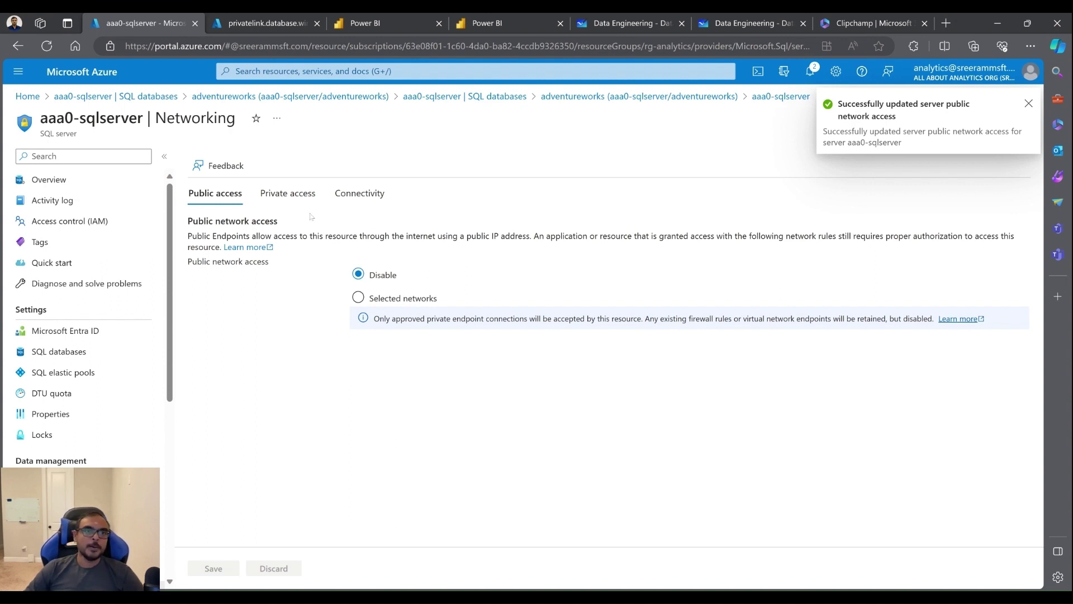
# Open the server's private endpoint sqlserverpep and examine its DNS configuration and private IP address.
pyautogui.click(302, 194)
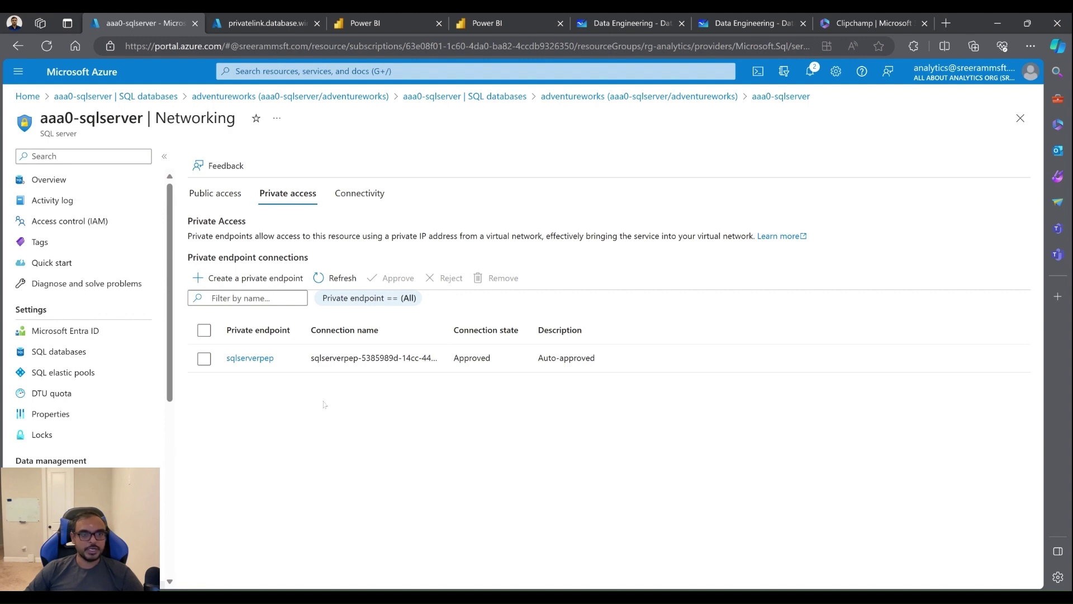
pyautogui.click(250, 357)
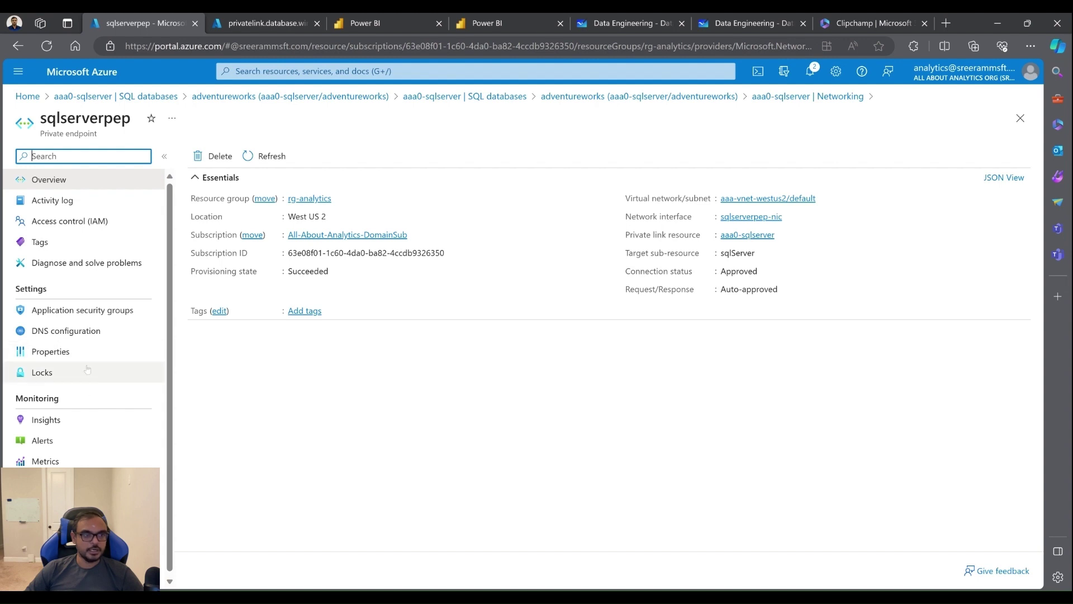
pyautogui.click(83, 330)
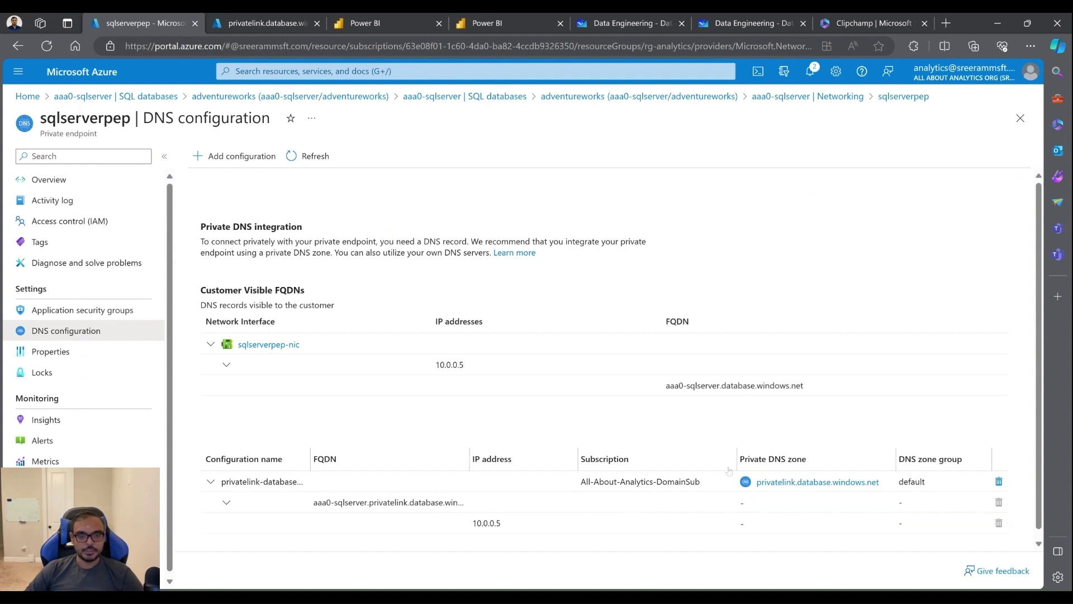
pyautogui.scroll(-1, 614, 486)
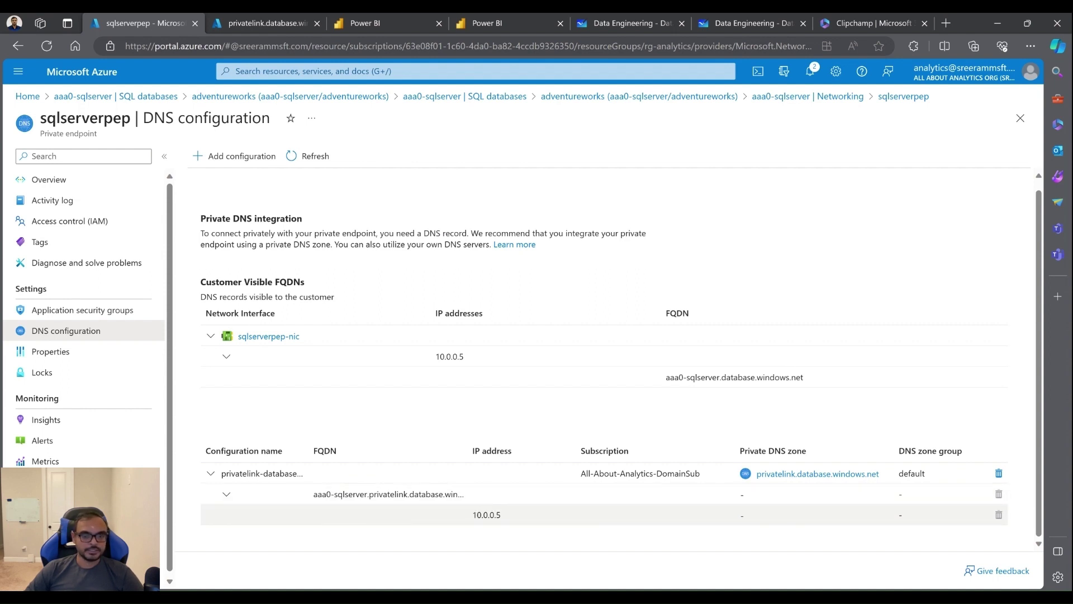
pyautogui.moveTo(471, 514); pyautogui.dragTo(506, 516)
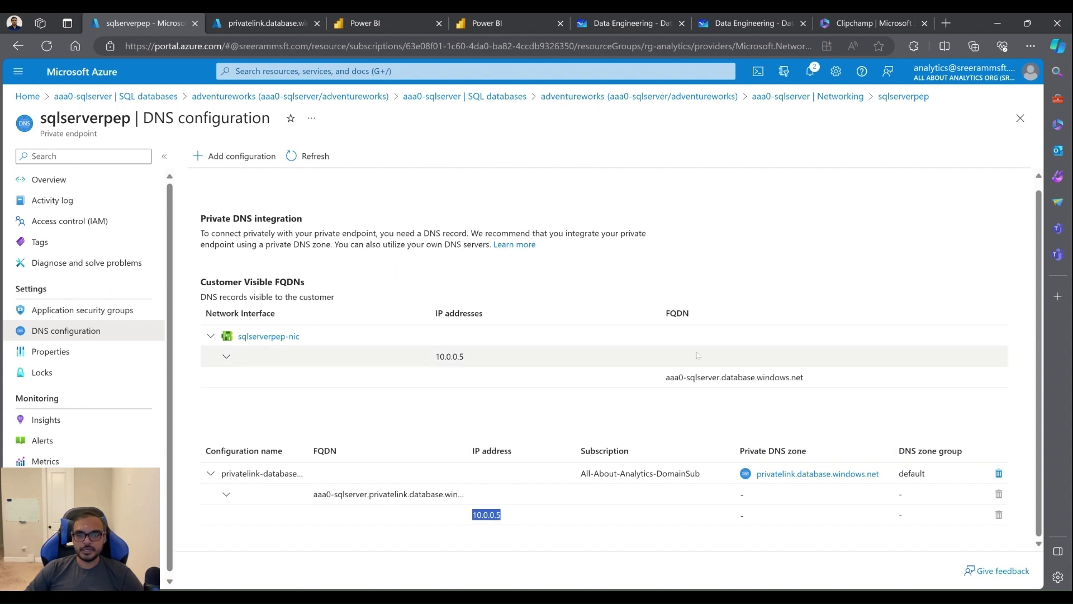
# Close the open private endpoint, server and database pages to return to the Azure portal home.
pyautogui.click(1019, 119)
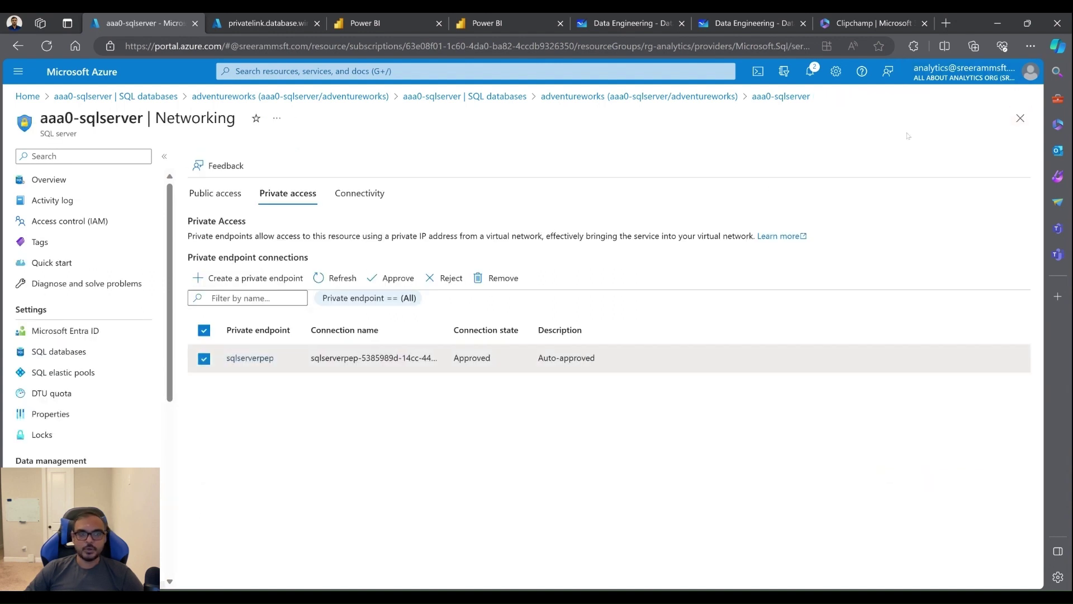
pyautogui.click(1019, 117)
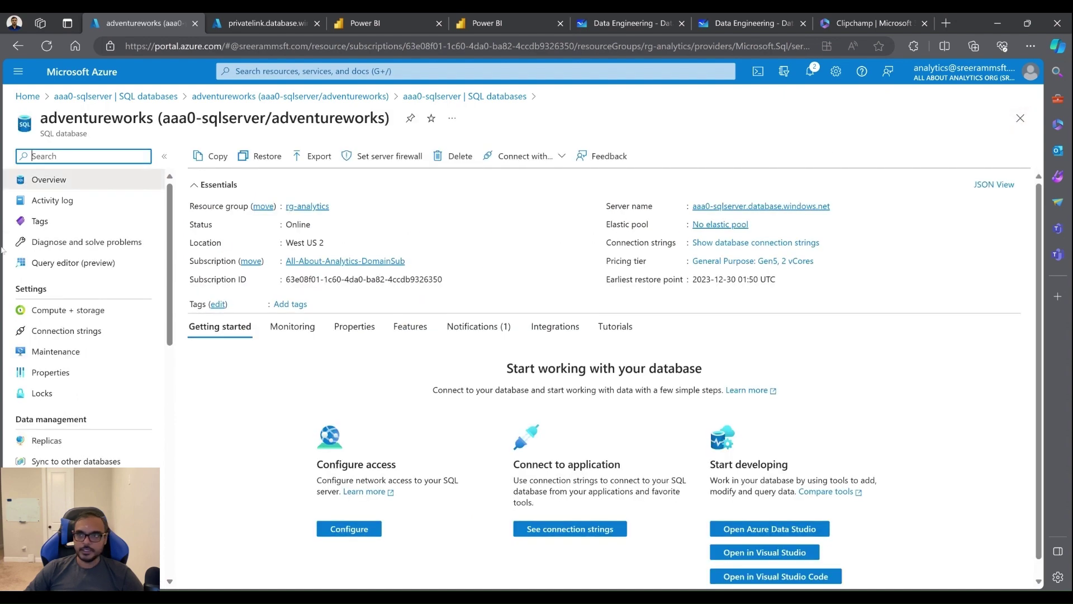
pyautogui.click(1020, 119)
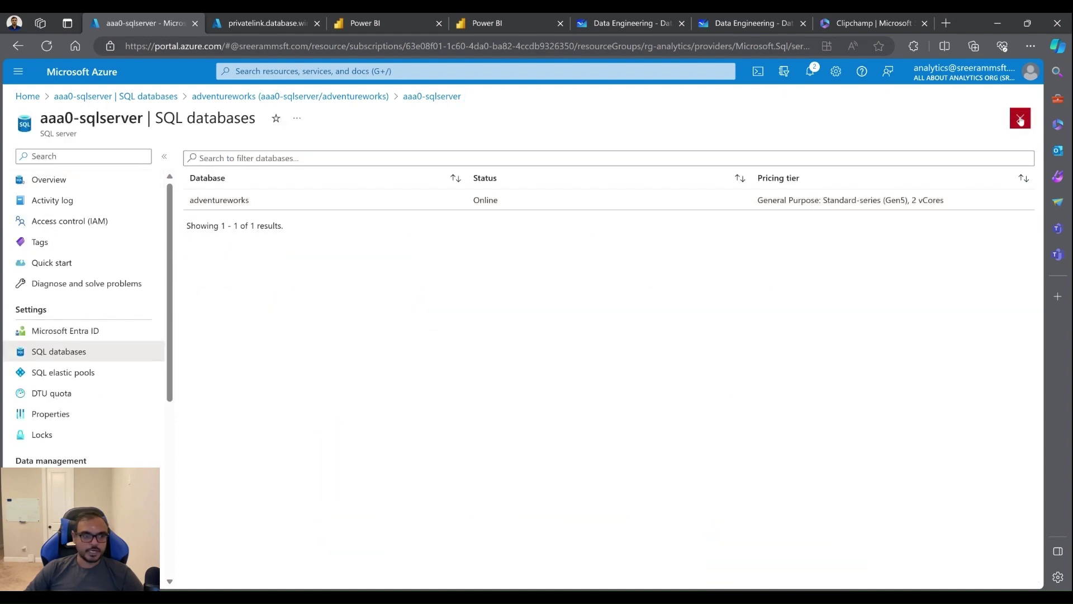
pyautogui.click(1020, 119)
pyautogui.click(1019, 119)
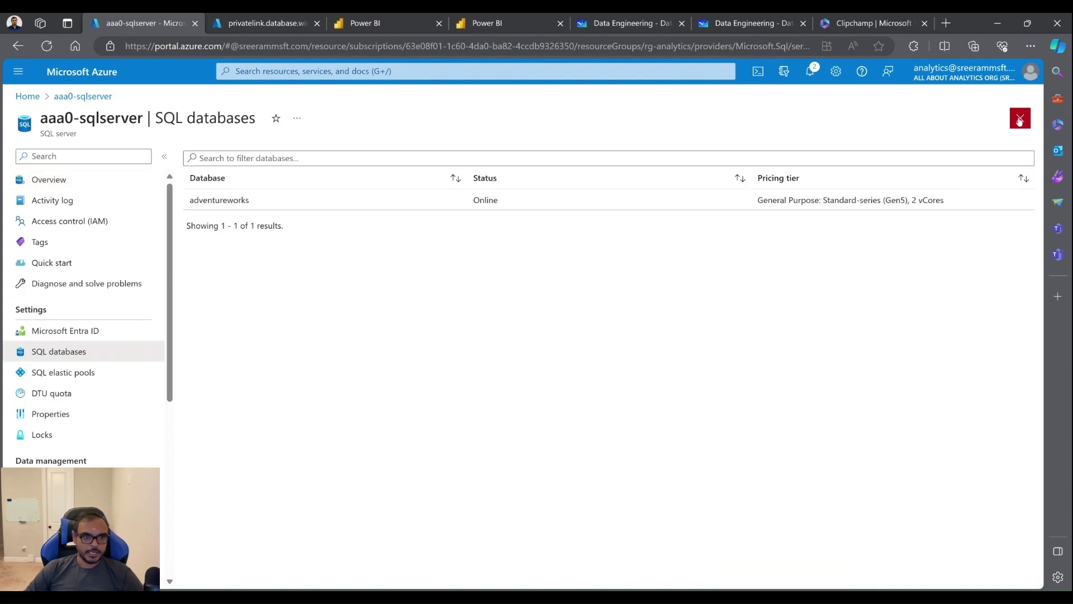
pyautogui.click(1020, 118)
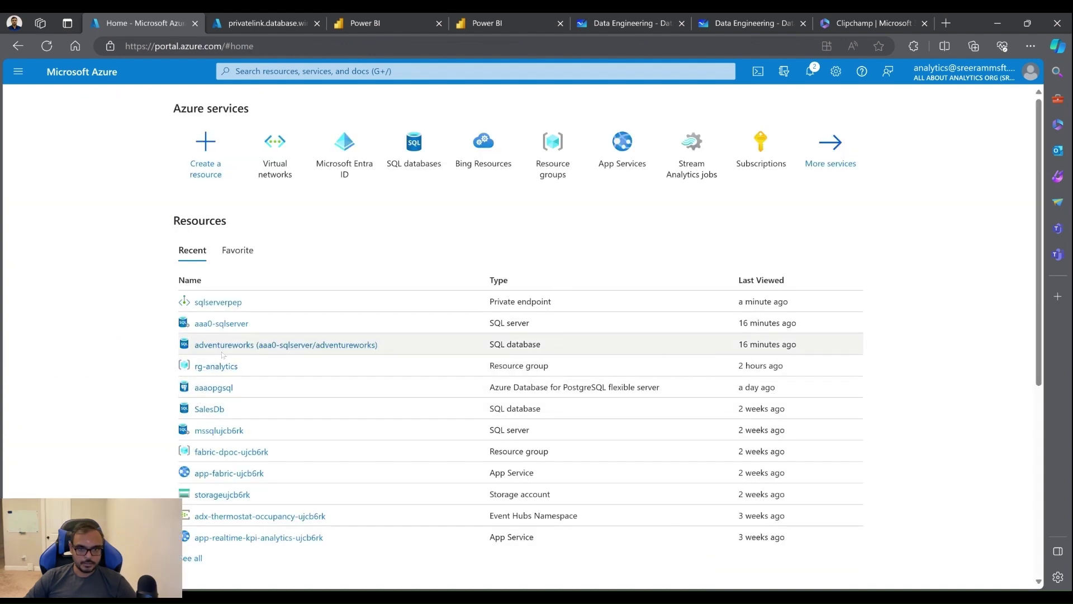
# Open the rg-analytics resource group, sort its resources by type, and view the virtual machine aaa-org-vm.
pyautogui.click(216, 366)
pyautogui.click(617, 367)
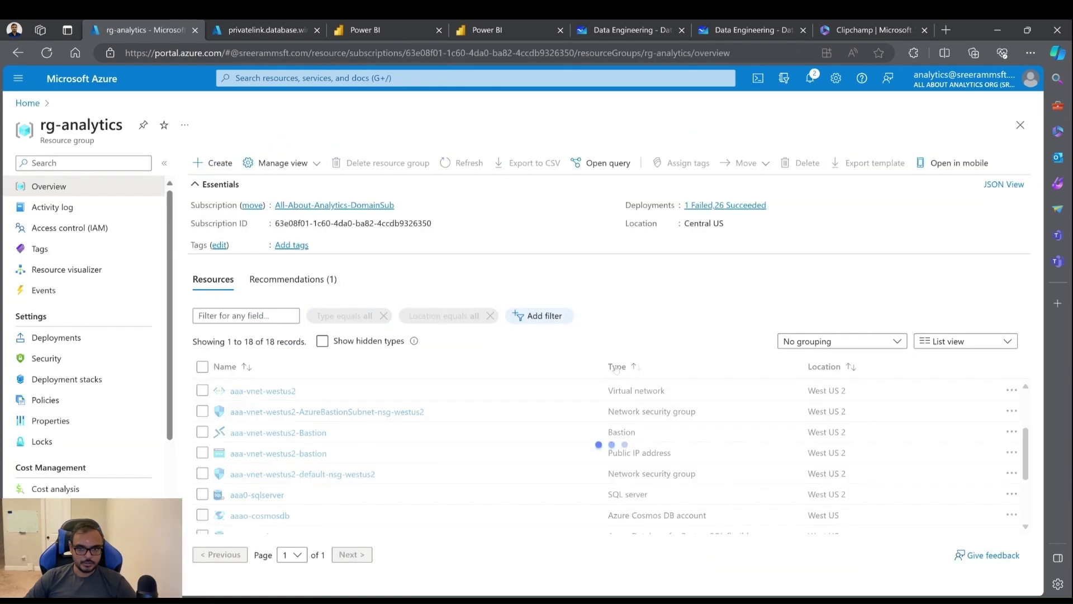
pyautogui.scroll(-3, 371, 461)
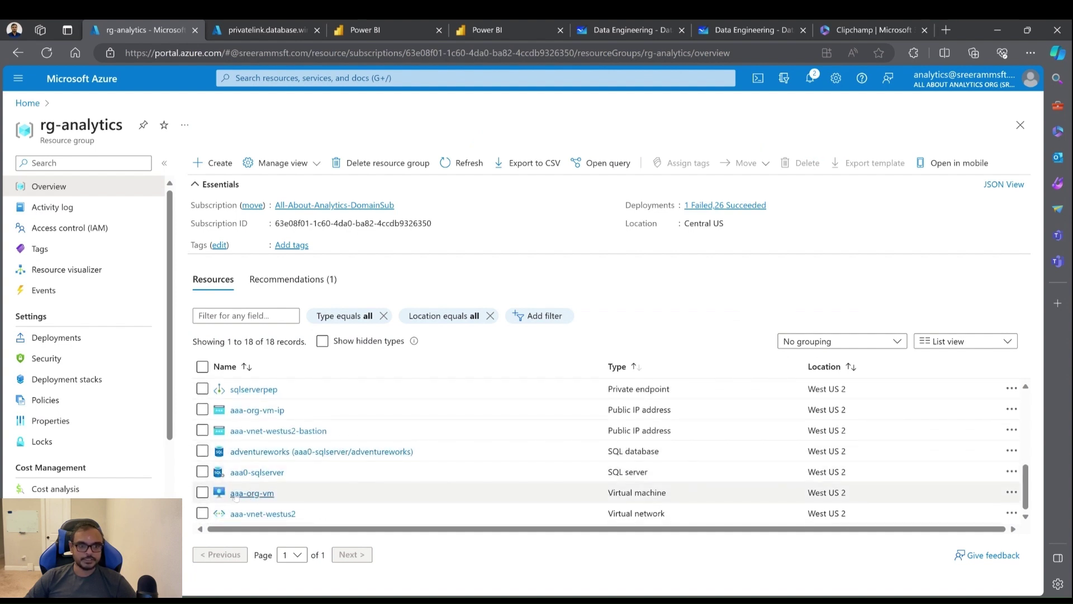
pyautogui.click(268, 496)
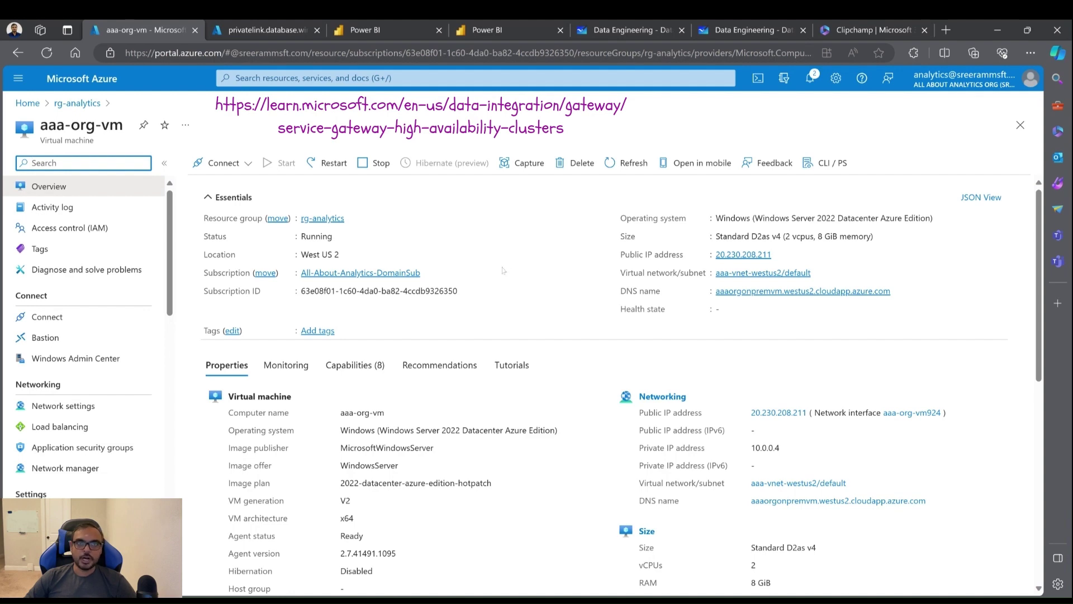
# Switch to Power BI, open connection and gateway management, and view the on-premises data gateways with a wider Name column.
pyautogui.click(384, 29)
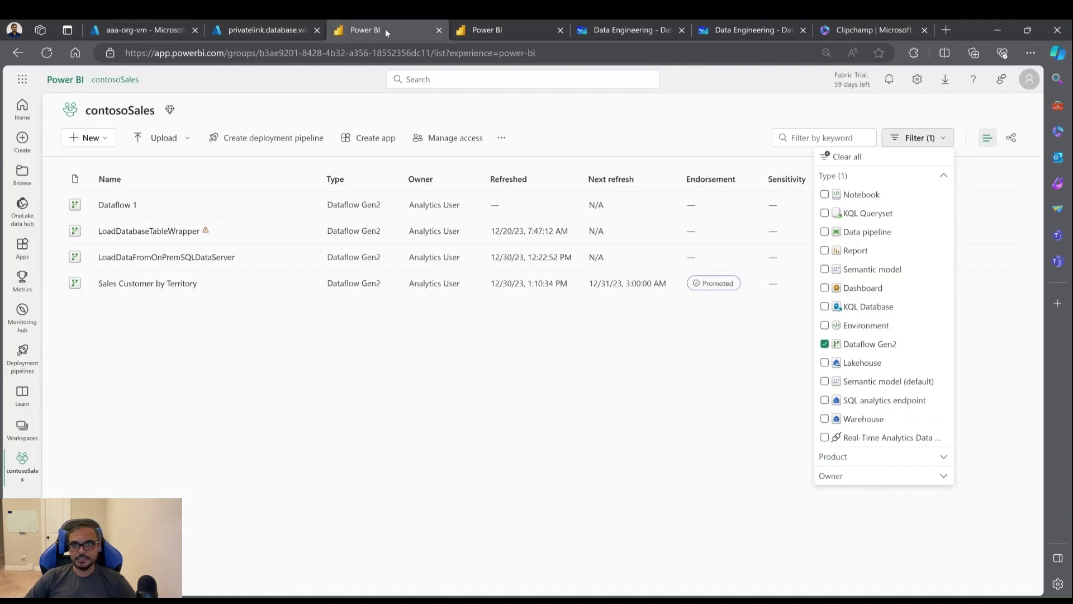
pyautogui.click(680, 120)
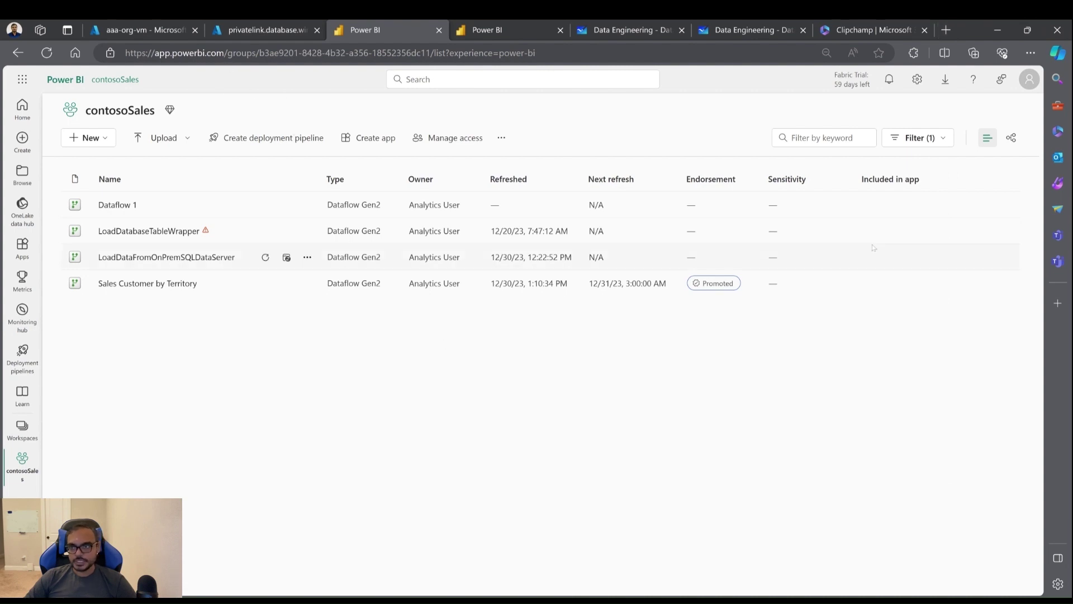
pyautogui.click(916, 81)
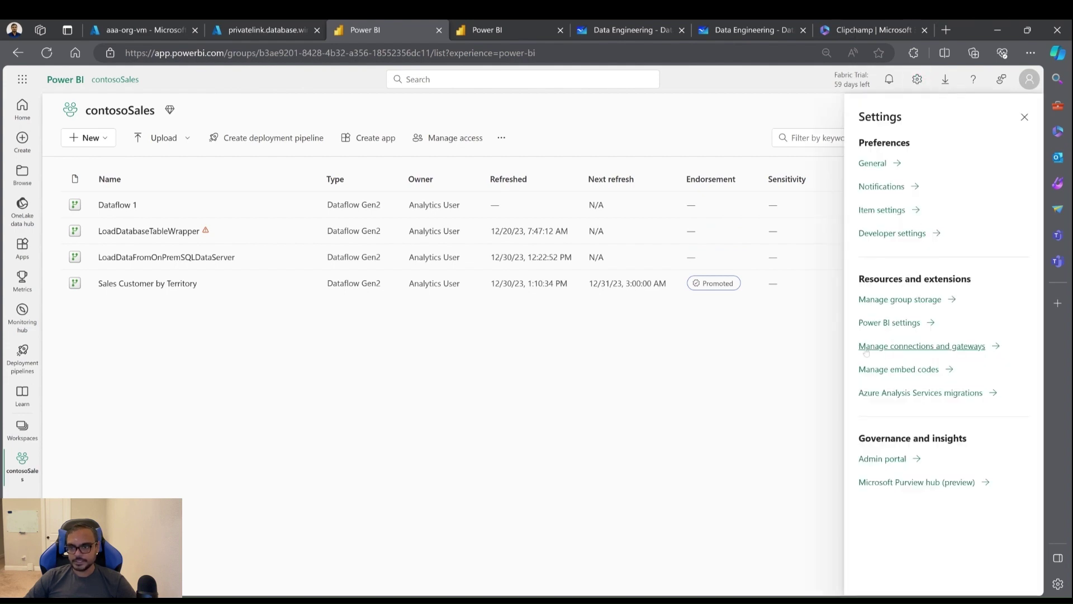
pyautogui.click(919, 347)
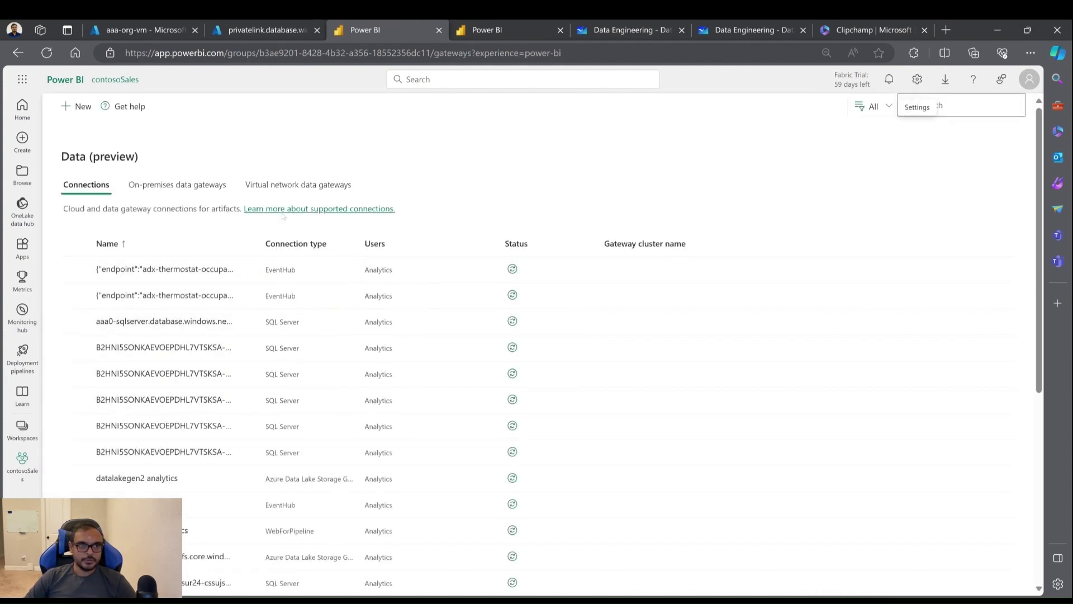
pyautogui.click(144, 188)
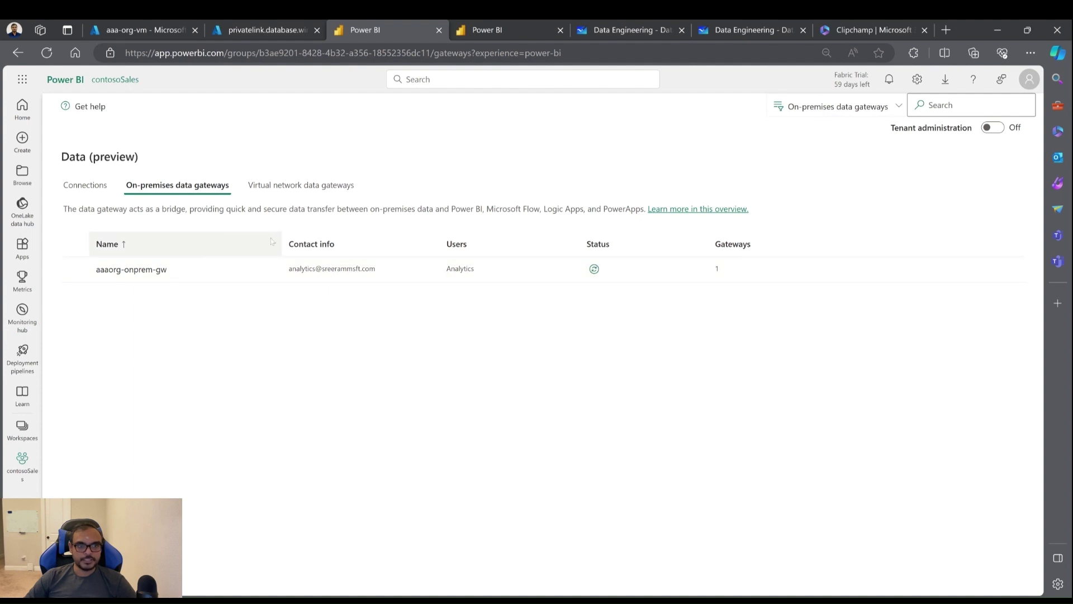
pyautogui.moveTo(281, 244); pyautogui.dragTo(376, 243)
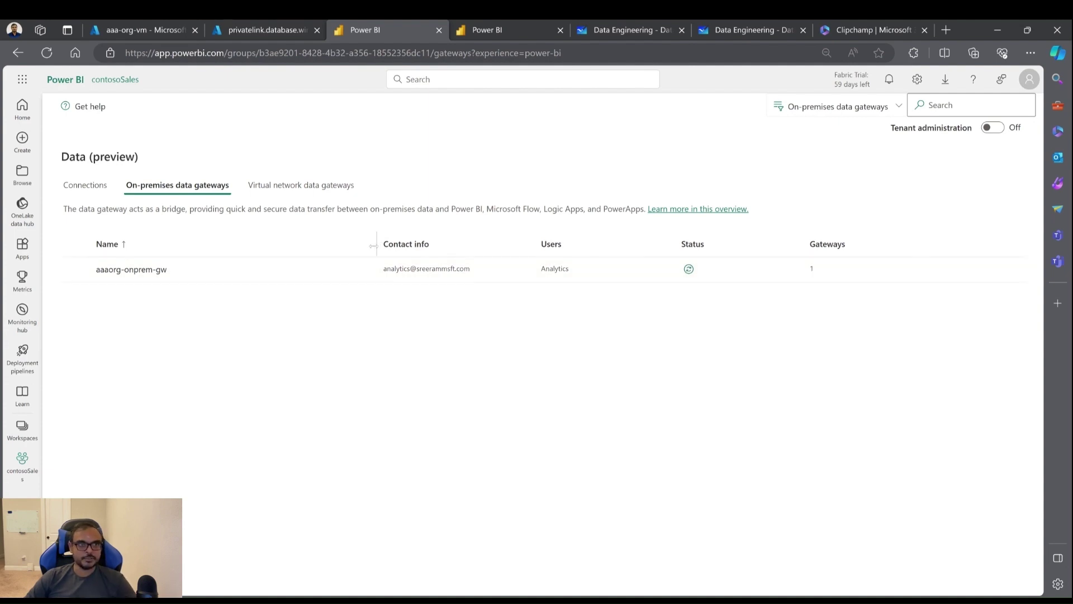
# View the existing cloud and data gateway connections, including those bound to a gateway cluster.
pyautogui.click(85, 185)
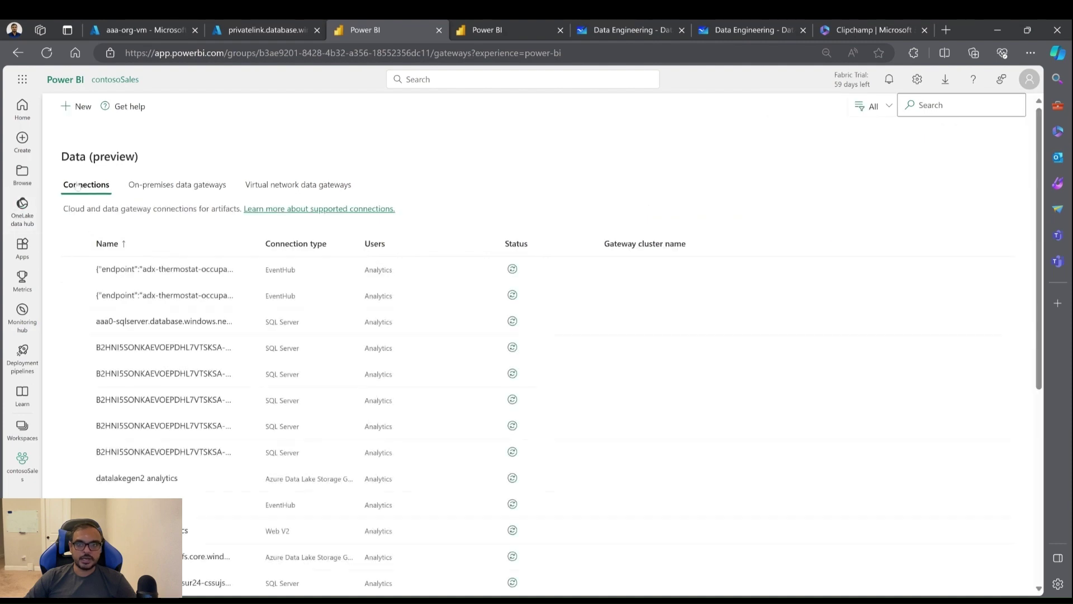
pyautogui.scroll(-5, 431, 334)
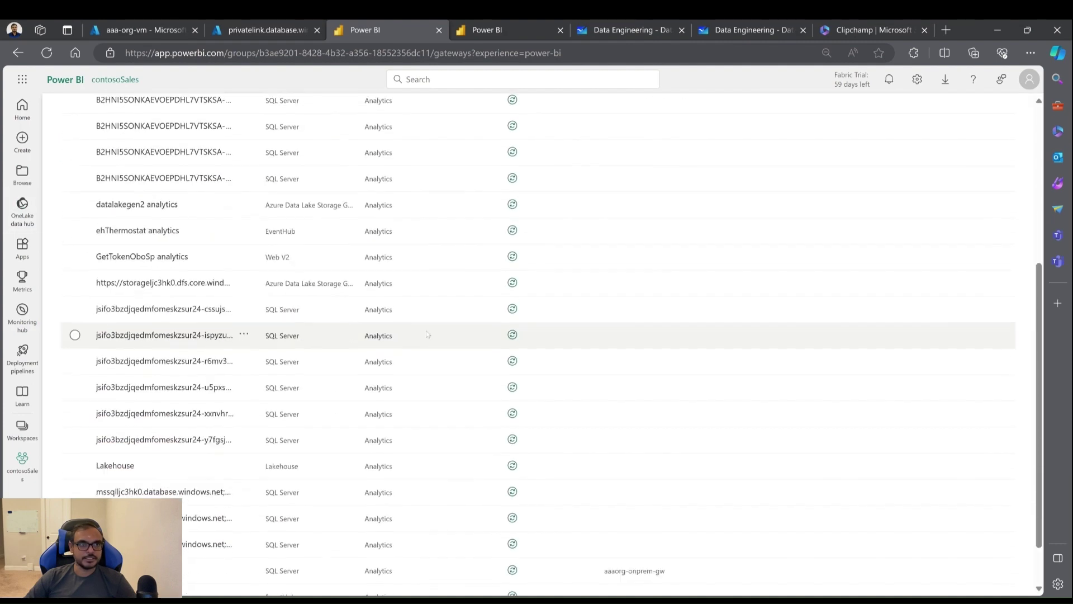
pyautogui.scroll(5, 427, 334)
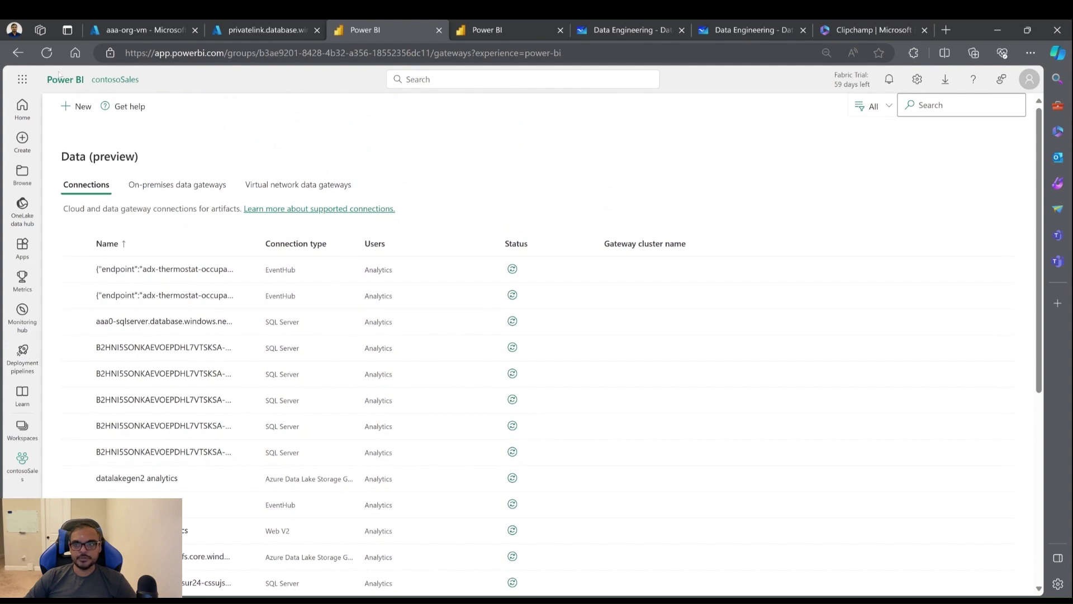
pyautogui.click(77, 106)
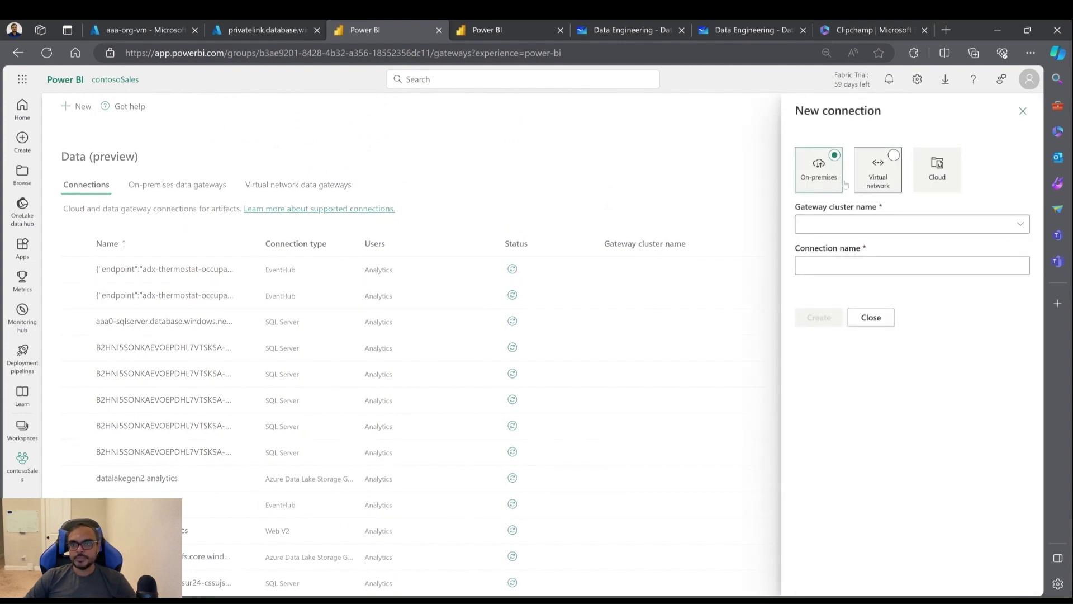
pyautogui.click(905, 225)
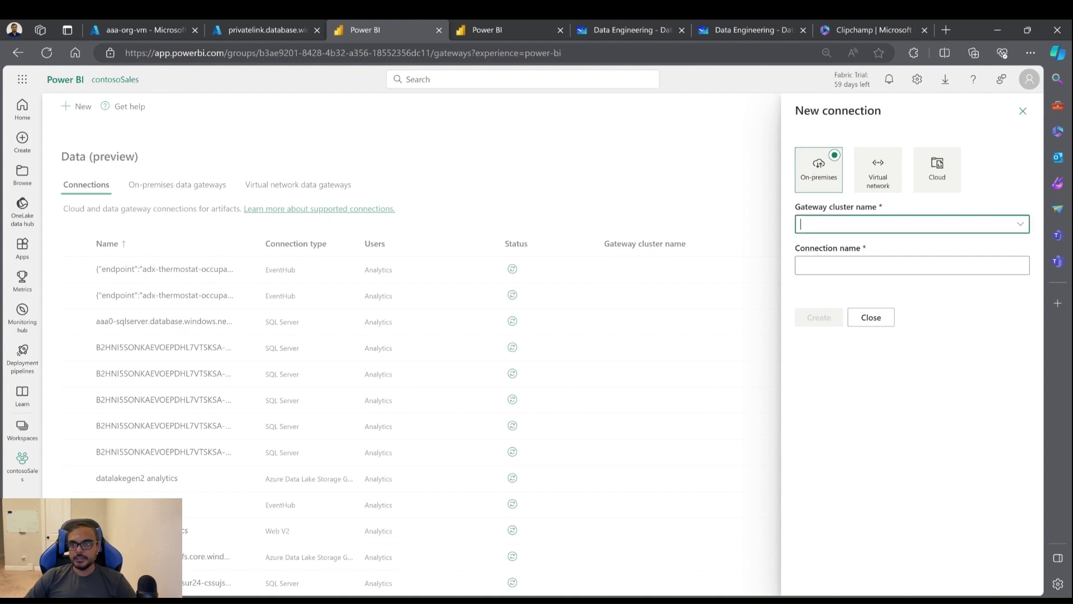
pyautogui.click(1020, 223)
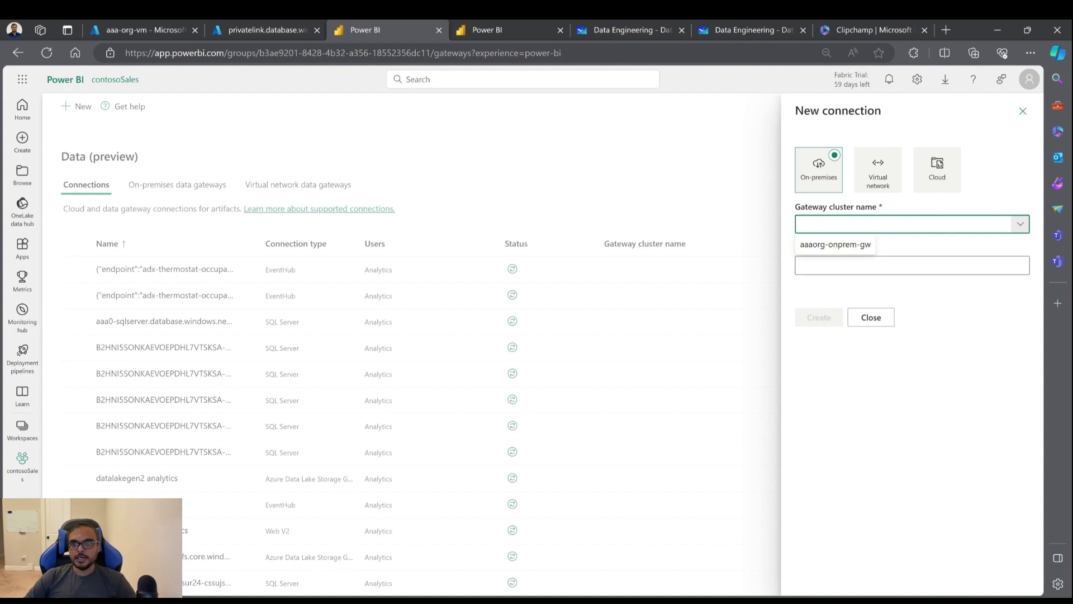
pyautogui.click(939, 267)
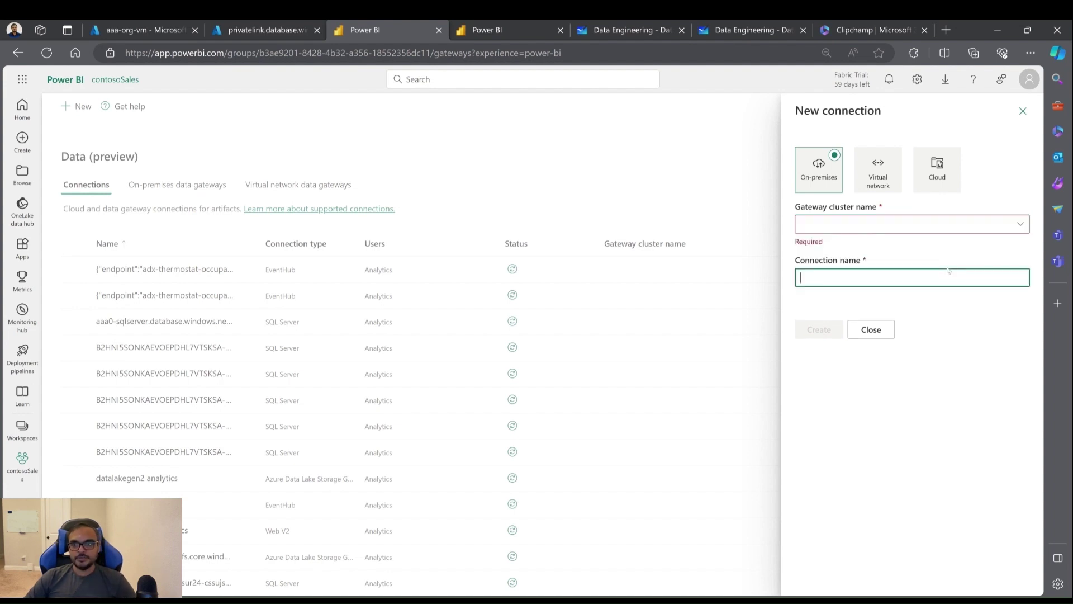
pyautogui.click(871, 329)
# Examine which users can use the SqlServerAWOnprem connection on the aaaorg-onprem-gw gateway, and leave without changing anything.
pyautogui.scroll(-5, 492, 326)
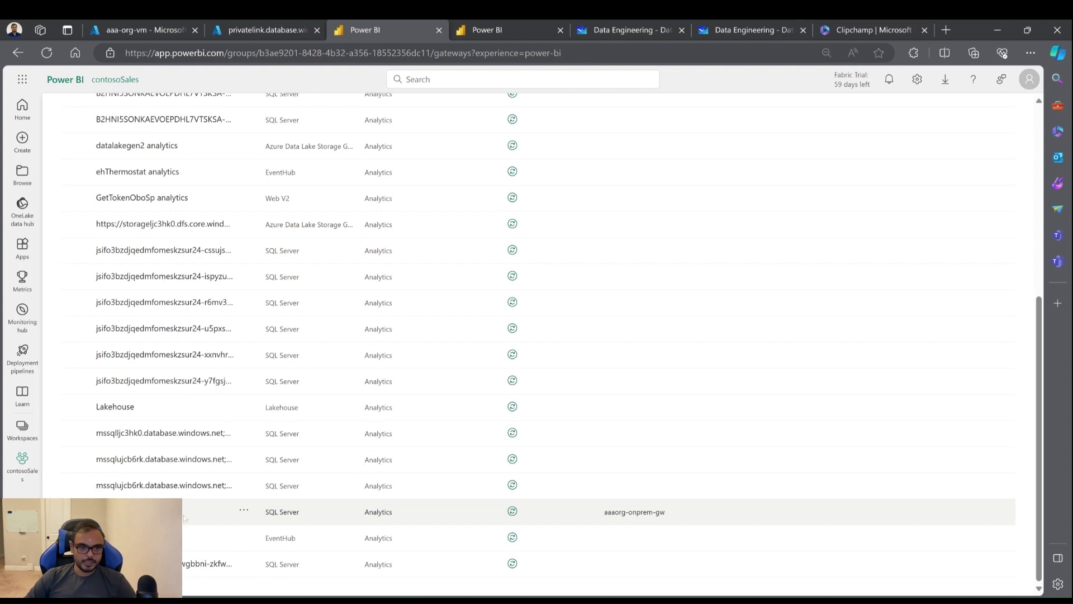
pyautogui.click(244, 509)
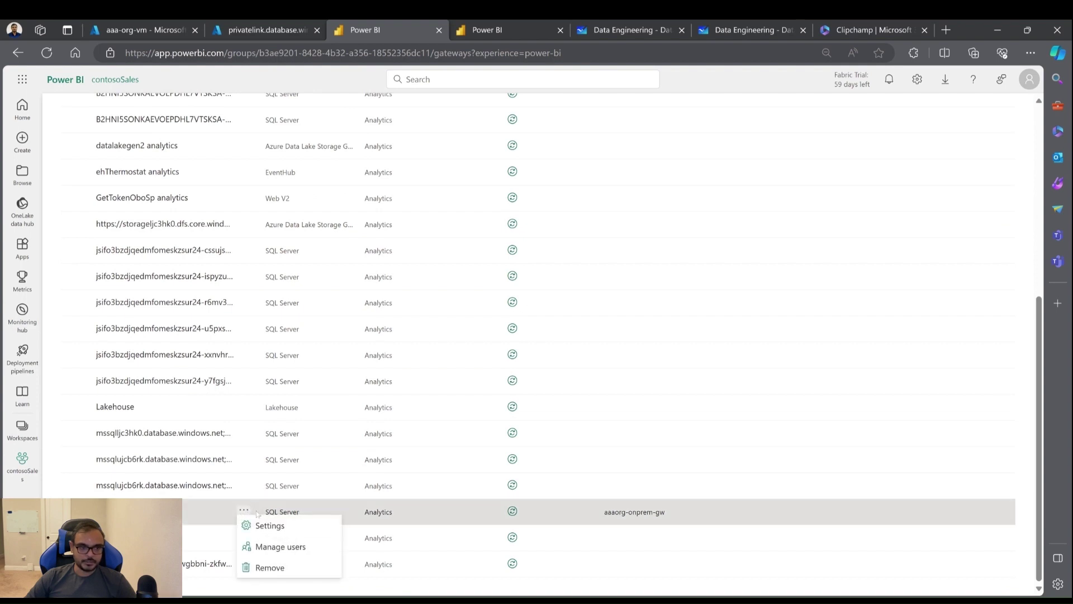
pyautogui.click(268, 547)
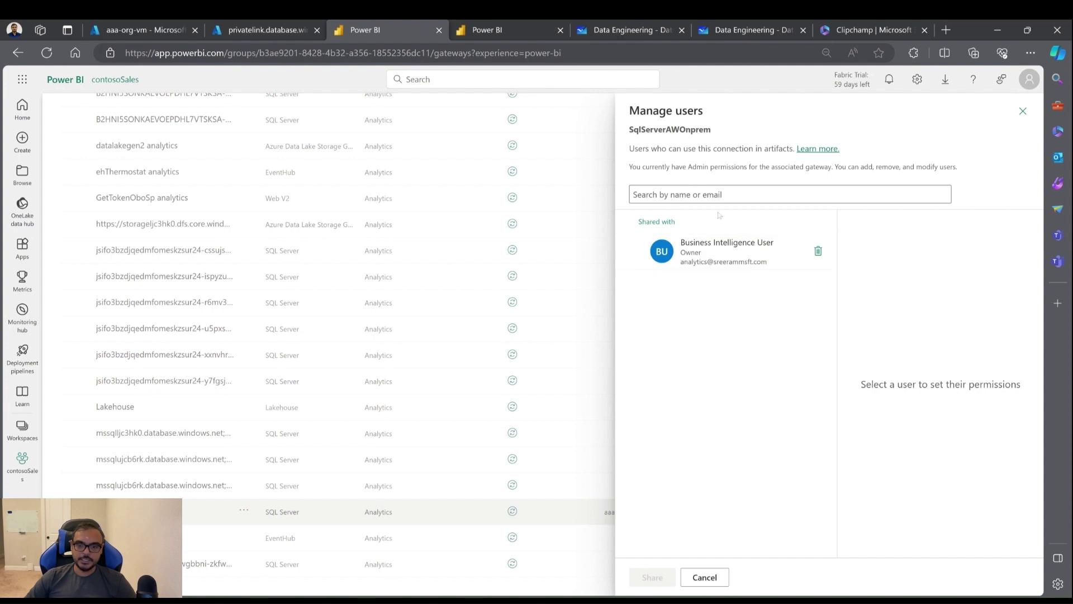
pyautogui.click(709, 580)
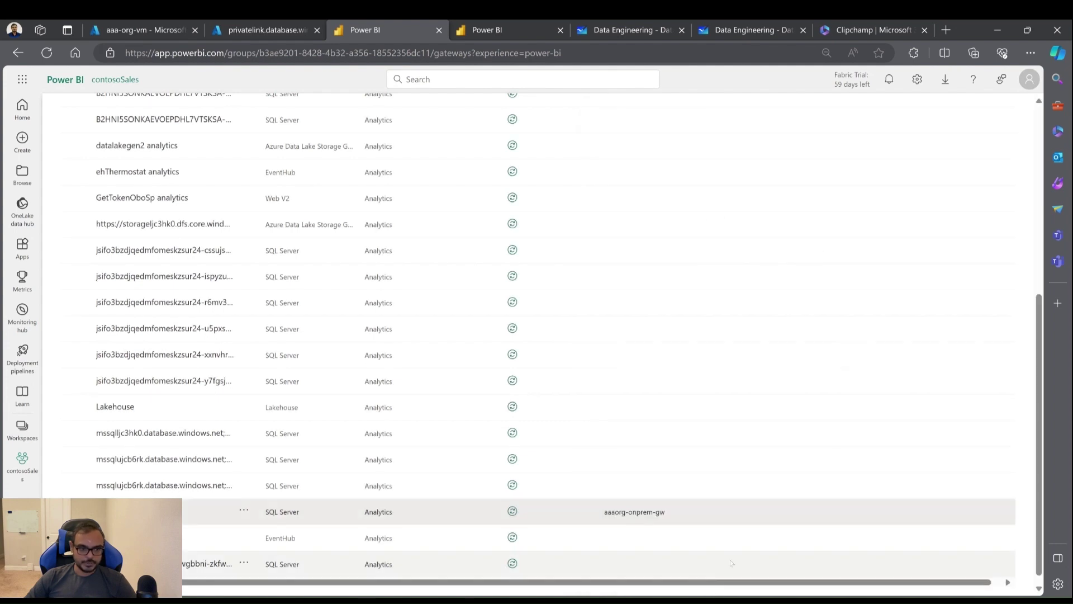
pyautogui.click(244, 510)
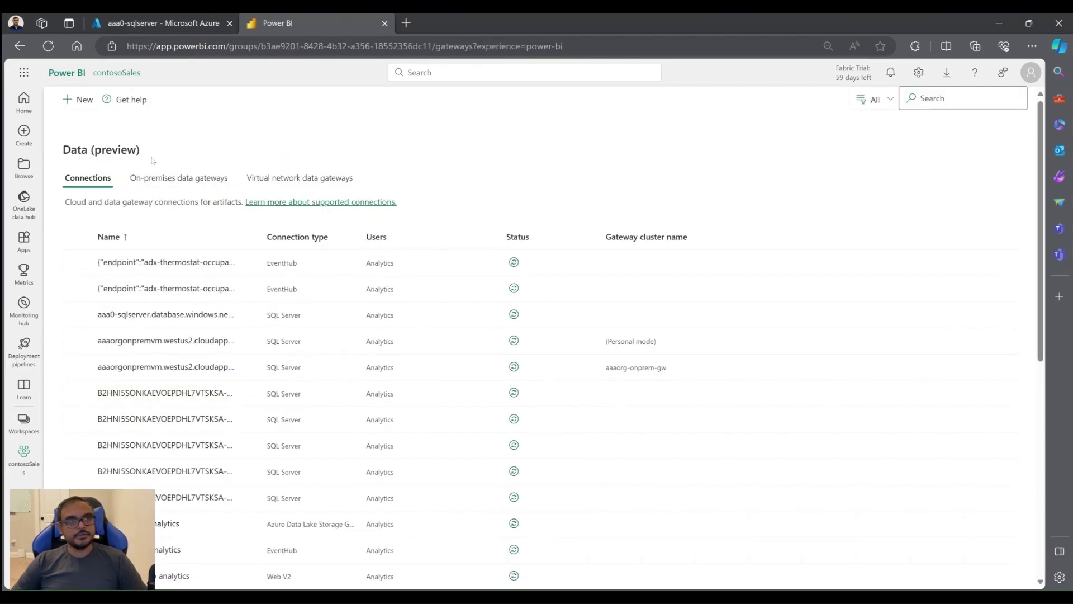
# Start a new on-premises connection on the gateway cluster aaaorg-onprem-gw and name it SQLServerOnPremDemo.
pyautogui.click(81, 100)
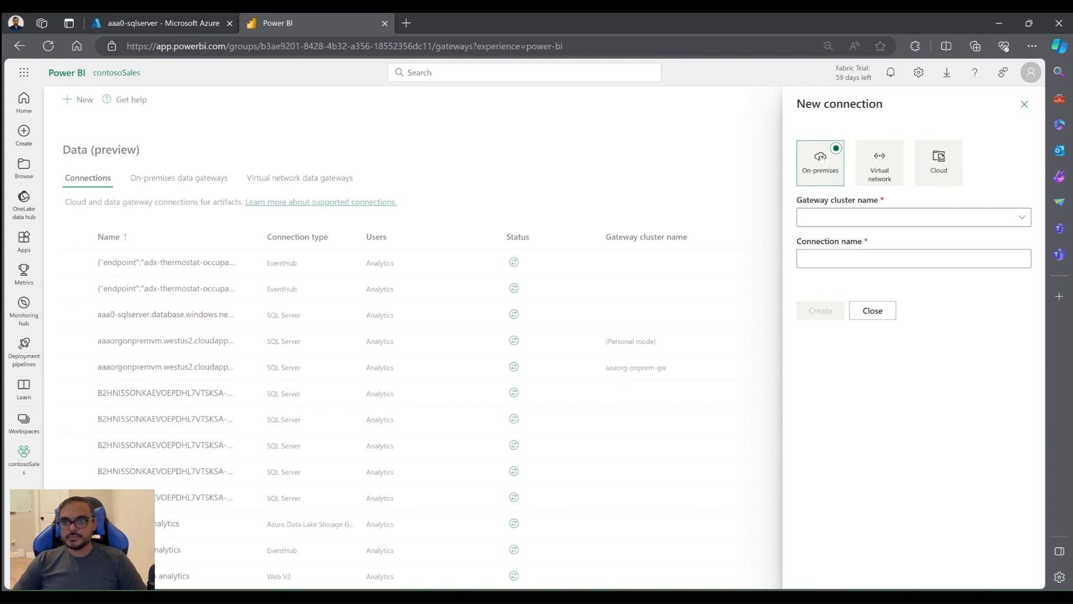
pyautogui.click(911, 218)
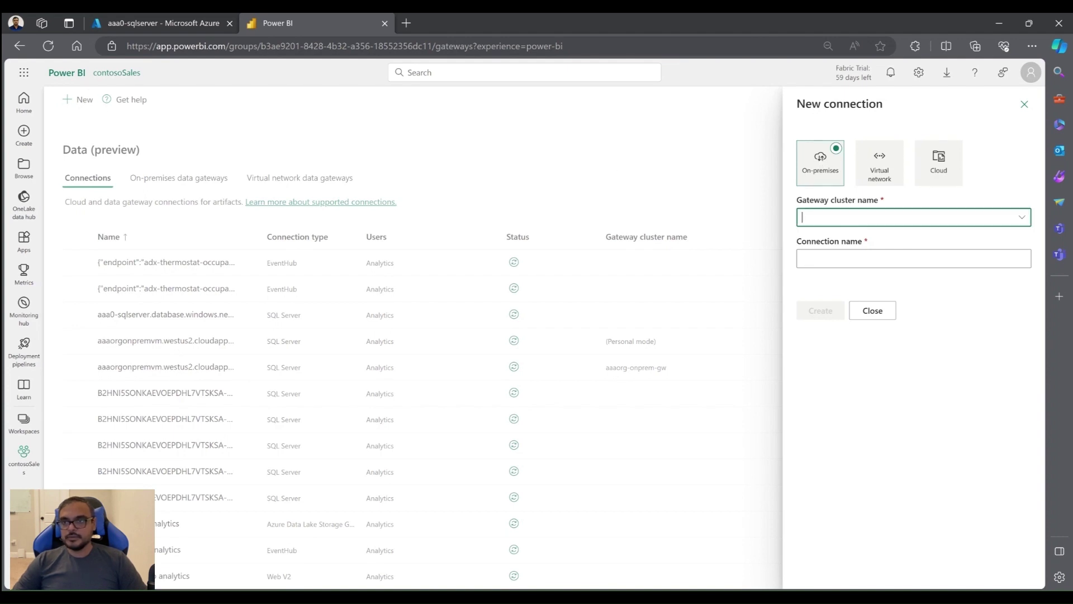
pyautogui.click(1022, 217)
pyautogui.click(874, 239)
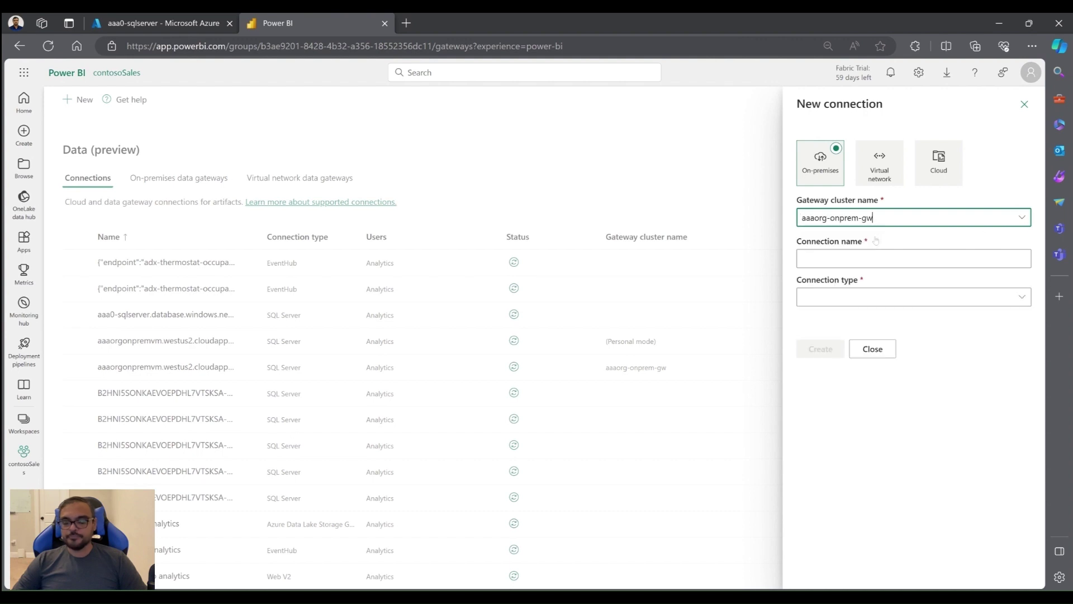
pyautogui.click(876, 258)
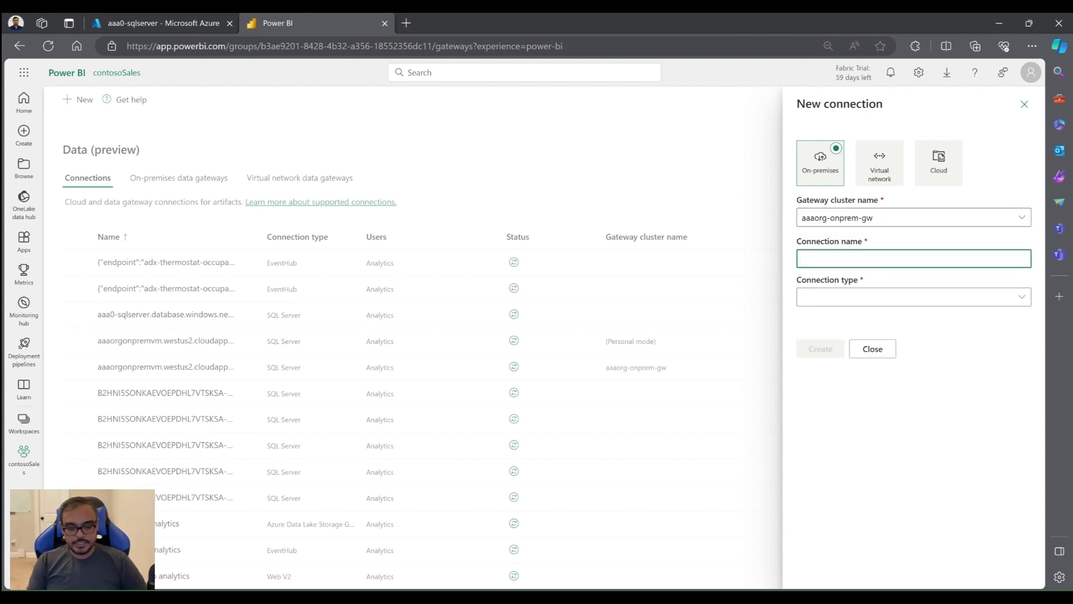
pyautogui.write('SQLSe')
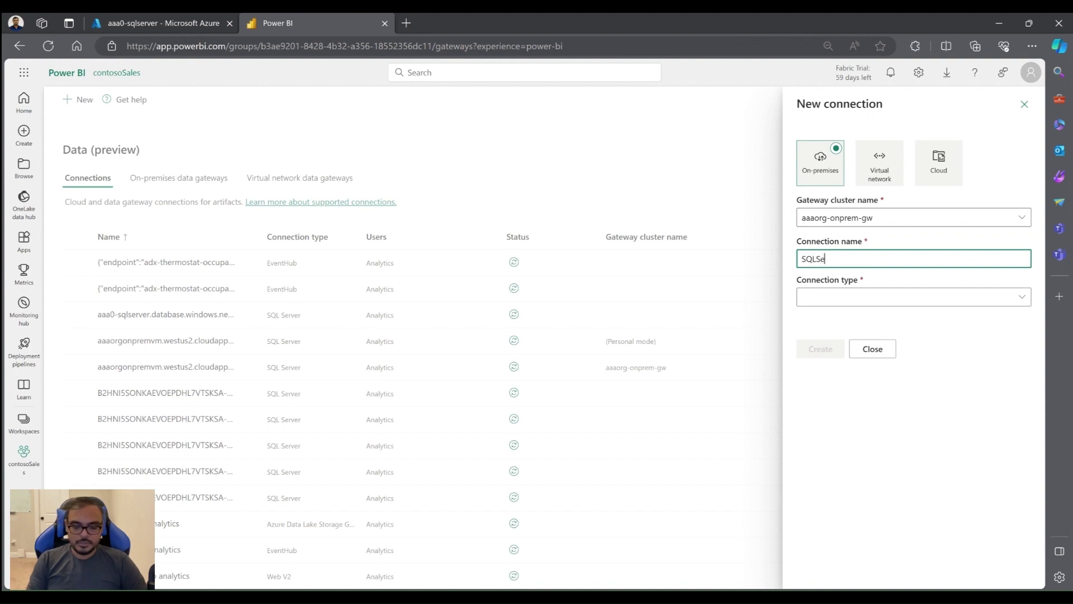
pyautogui.write('rverOnPrem')
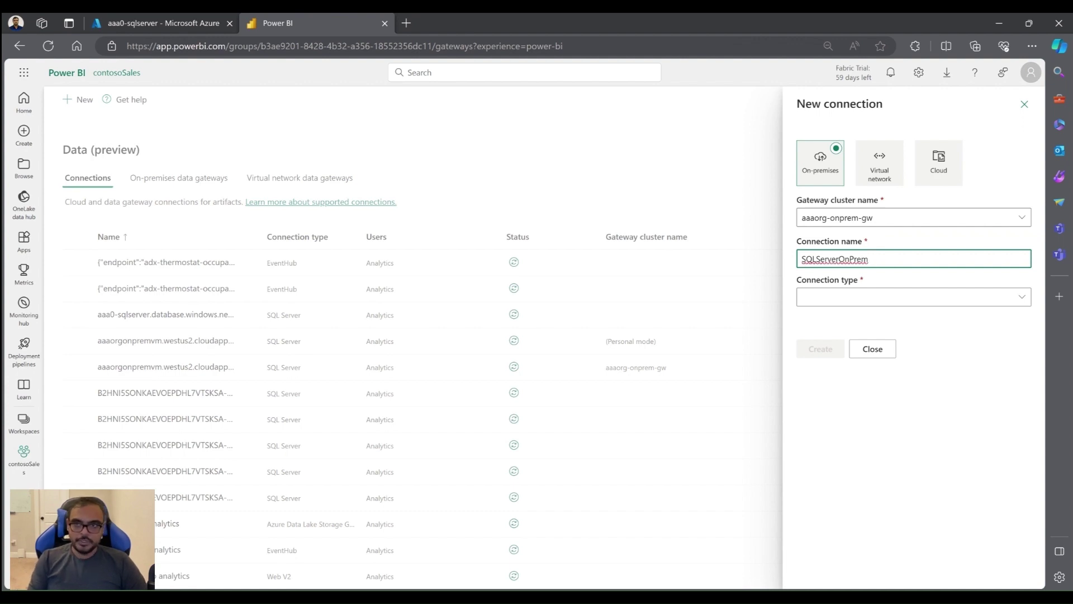
pyautogui.write('Dem')
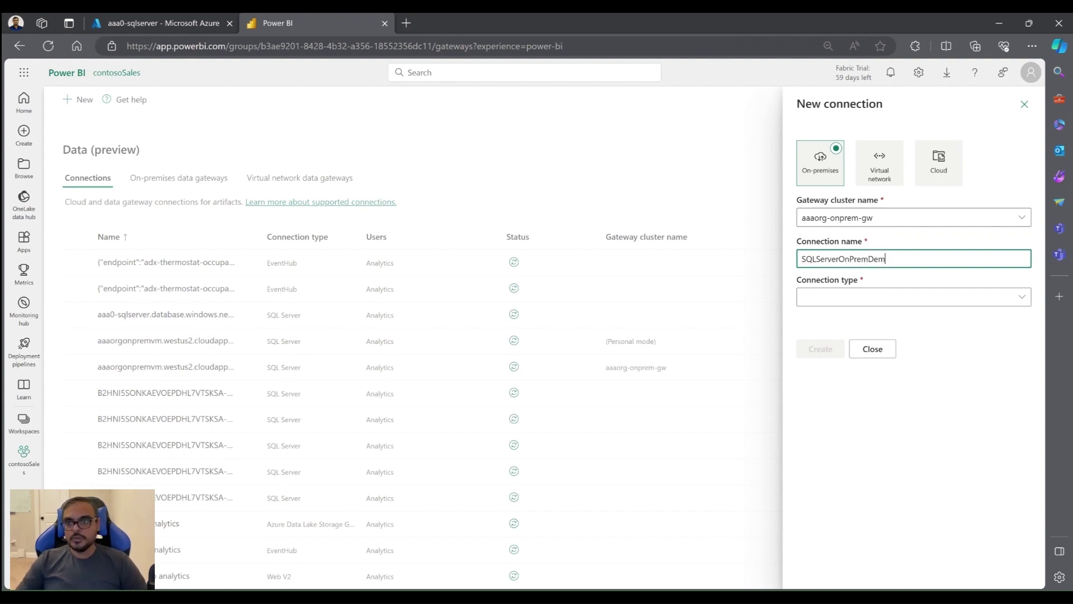
pyautogui.write('o')
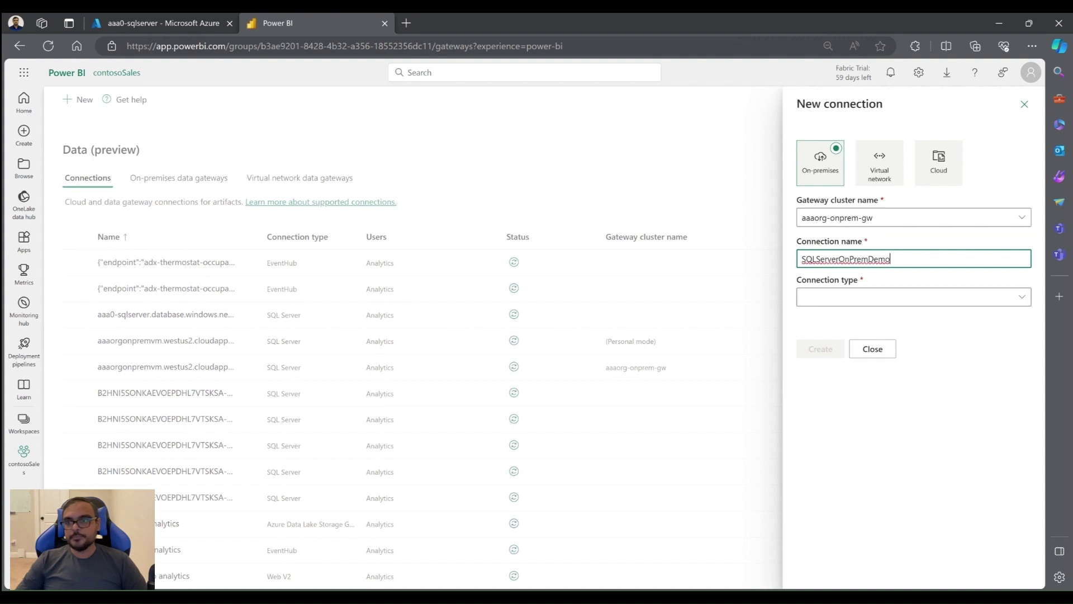
# Set the new connection's type to SQL Server.
pyautogui.click(849, 301)
pyautogui.click(1030, 300)
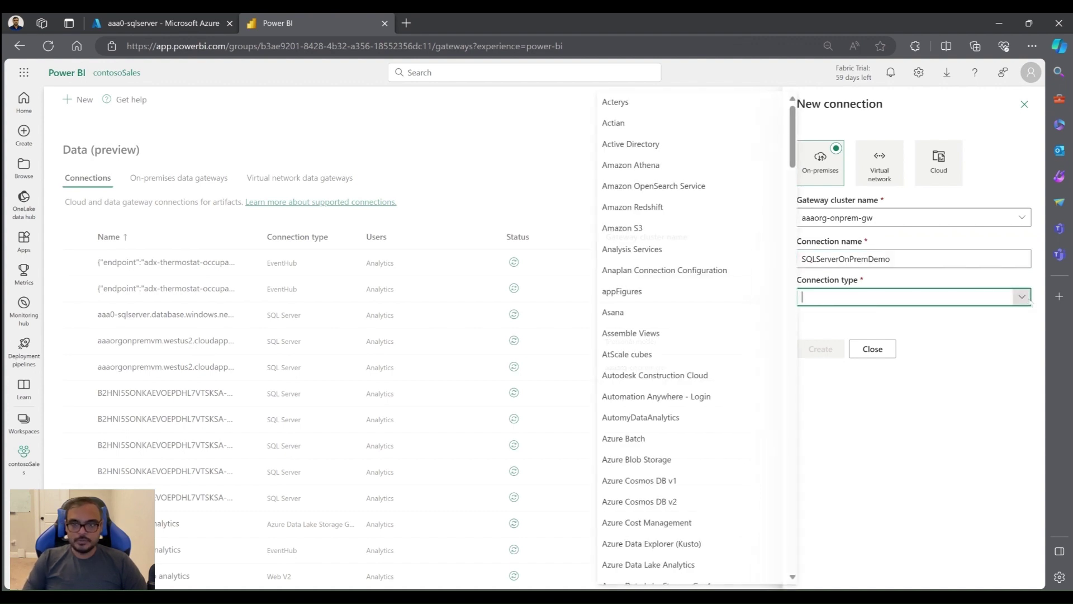
pyautogui.write('S')
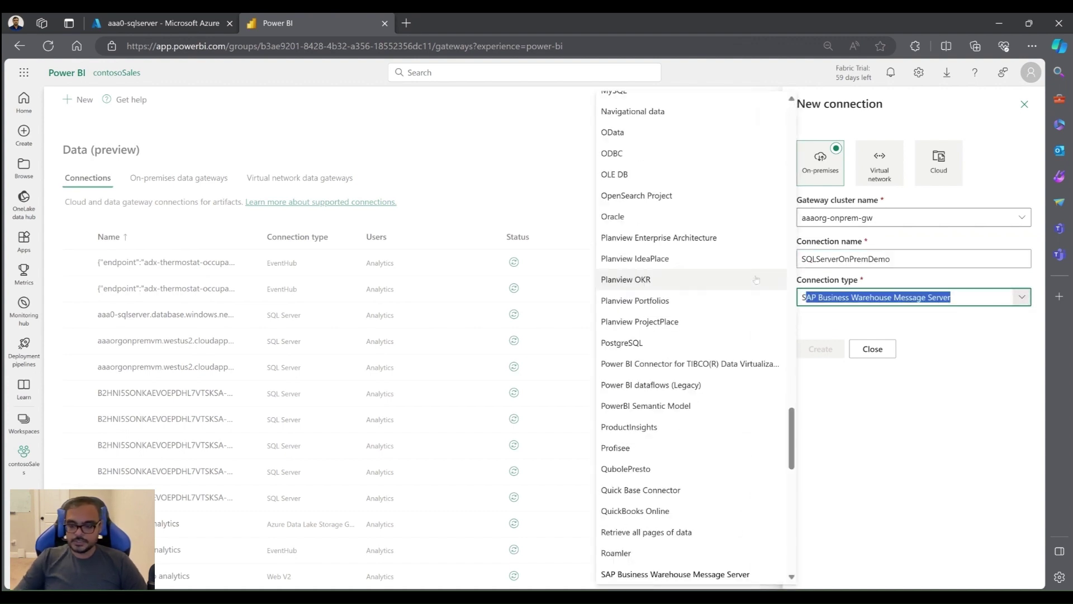
pyautogui.write('QL')
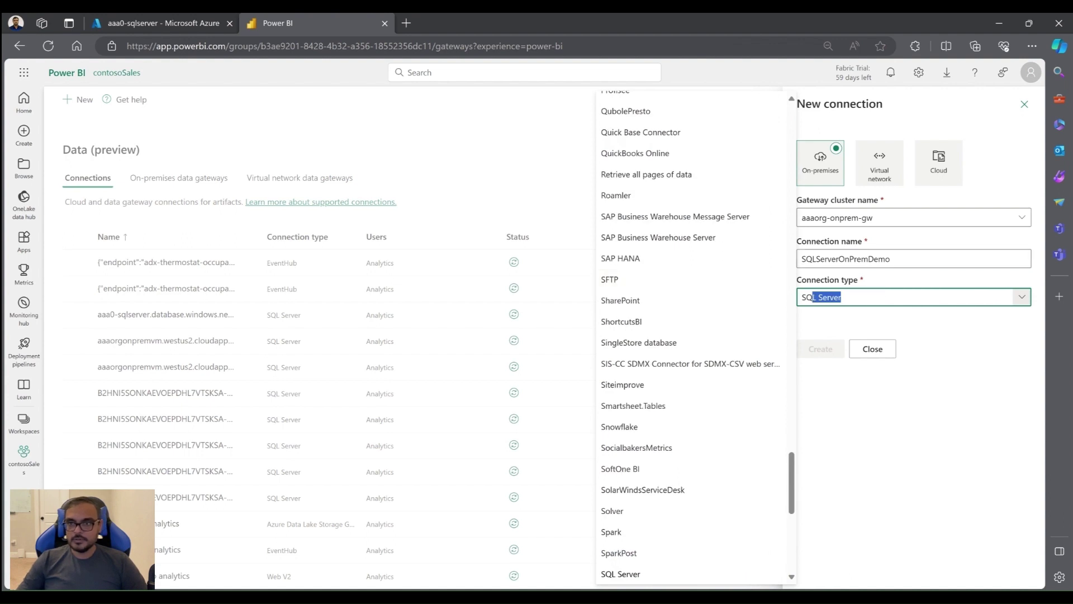
pyautogui.click(865, 314)
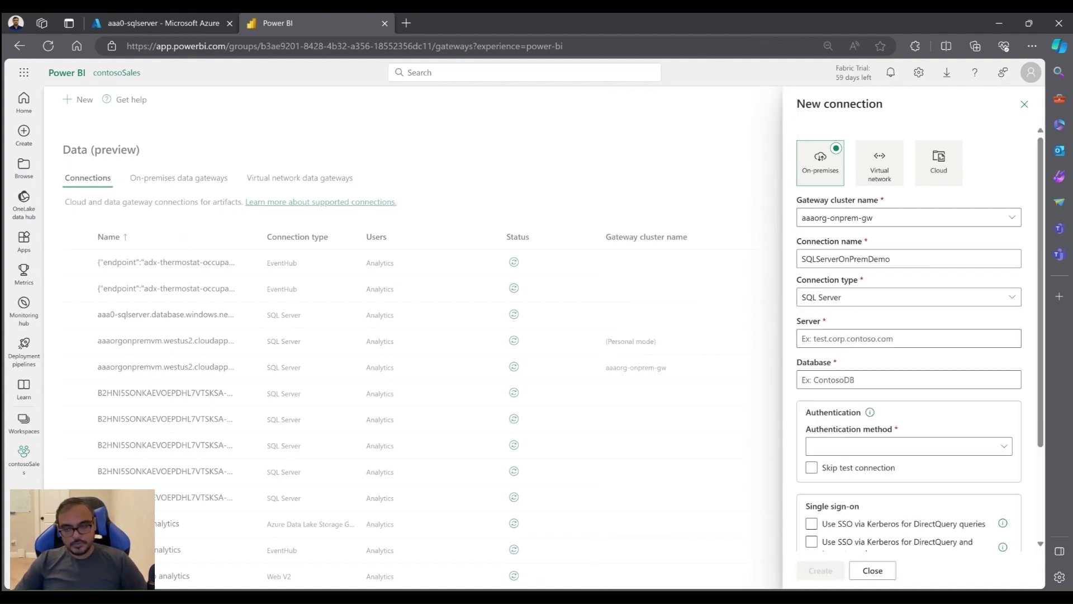
# Set the connection's server to aaa0-sqlserver.database.windows.net and its database to adventureworks.
pyautogui.click(852, 338)
pyautogui.write('aaa0-sqlserver.database.windows.net')
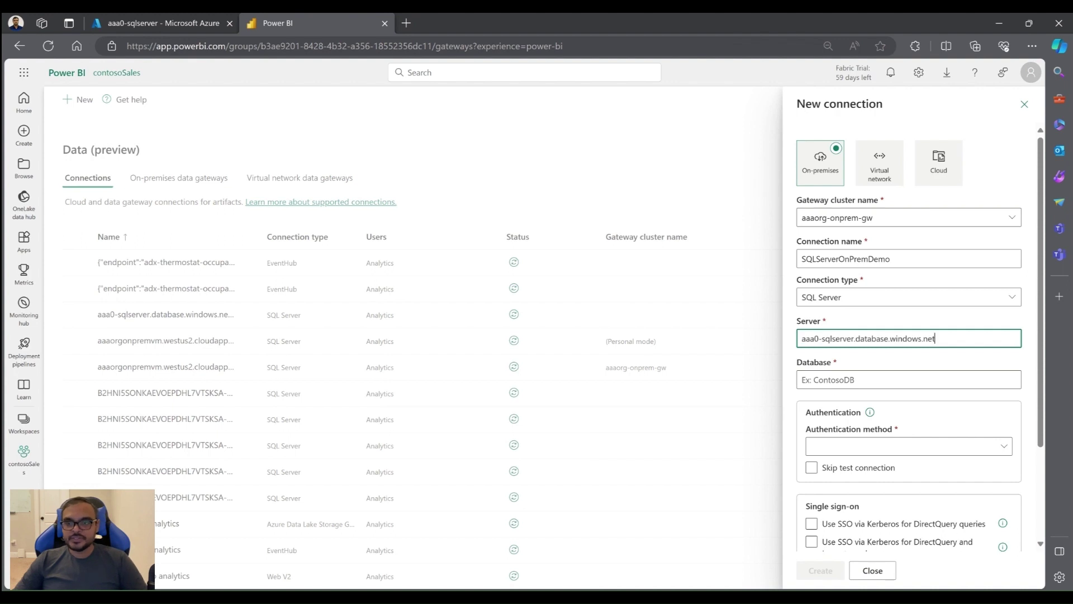
pyautogui.press('Tab')
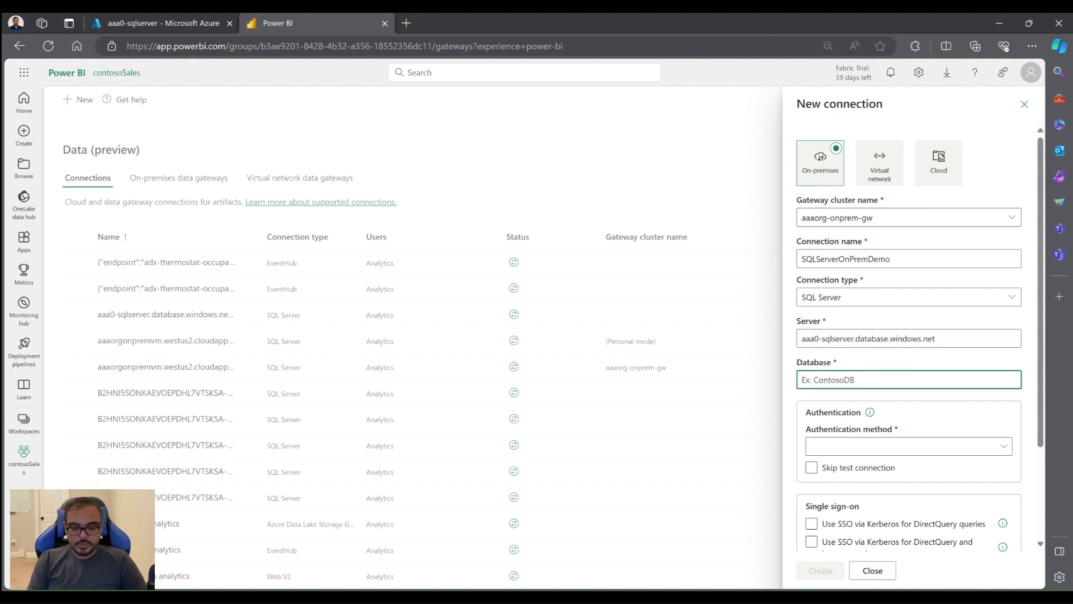
pyautogui.write('Adventur')
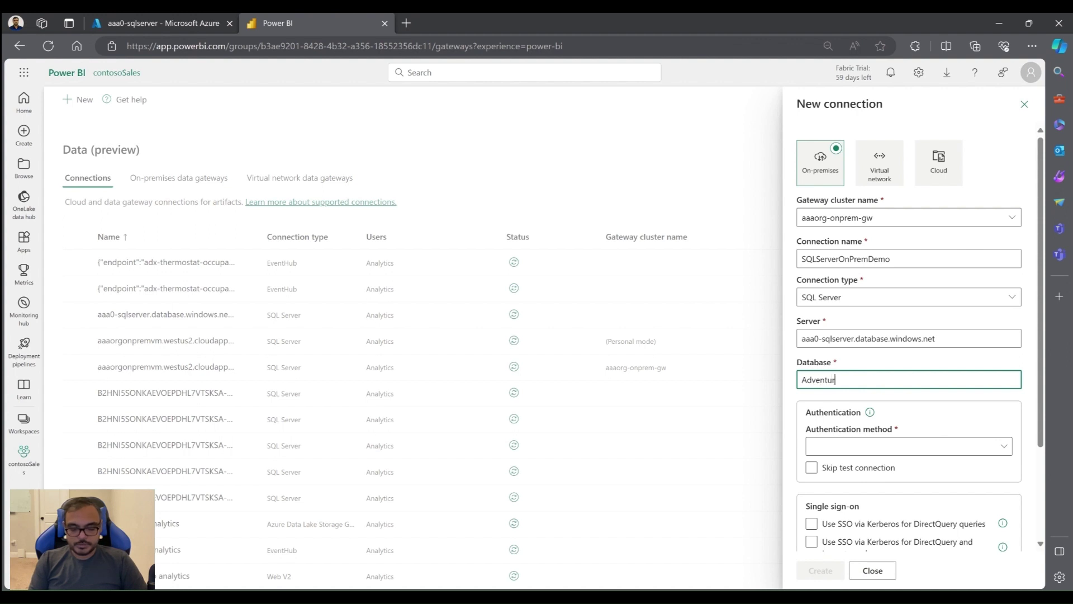
pyautogui.write('eworks')
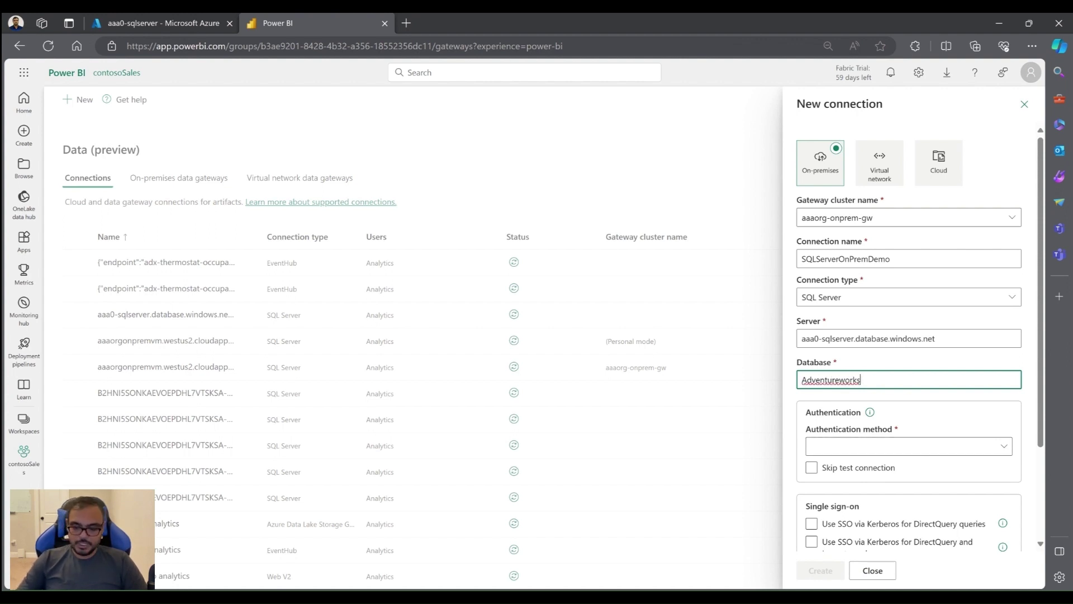
pyautogui.click(805, 380)
pyautogui.press('BackSpace')
pyautogui.write('a')
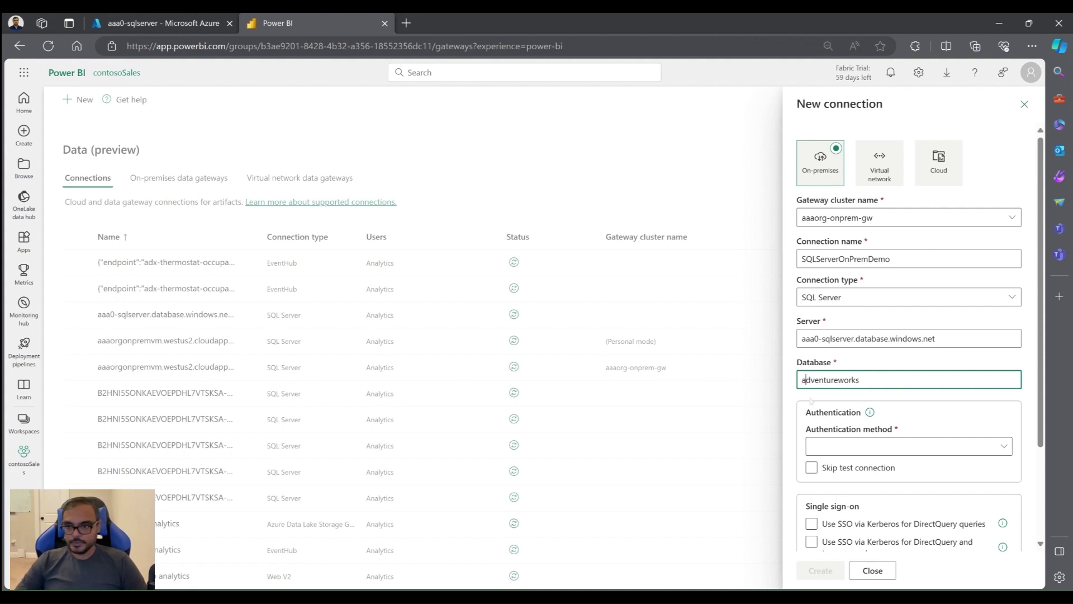
# Choose Basic authentication for the connection and enter the username azureadmin and the account password.
pyautogui.click(1004, 449)
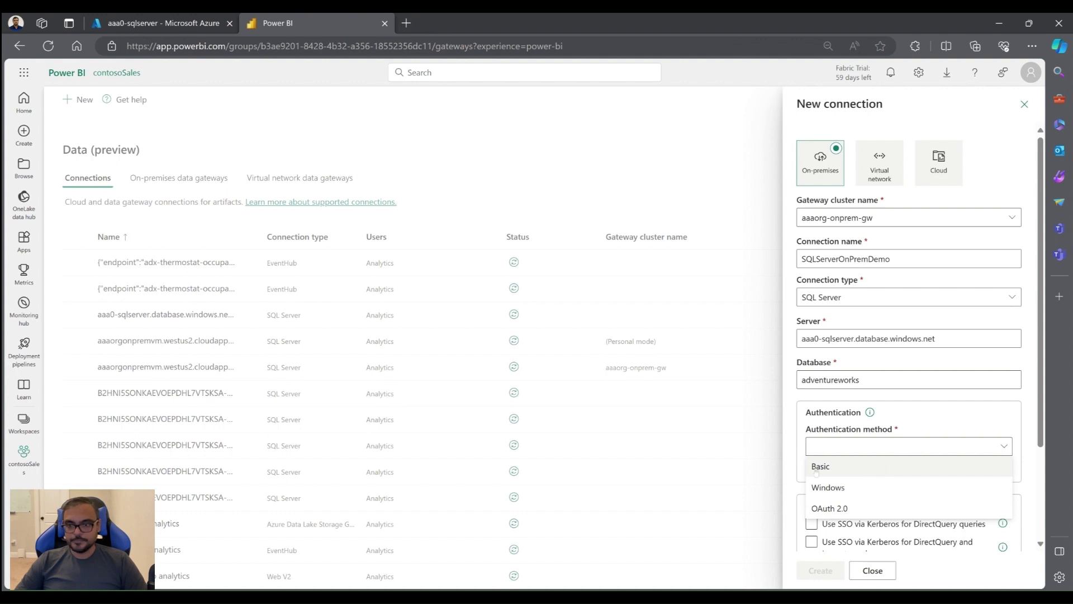
pyautogui.click(836, 473)
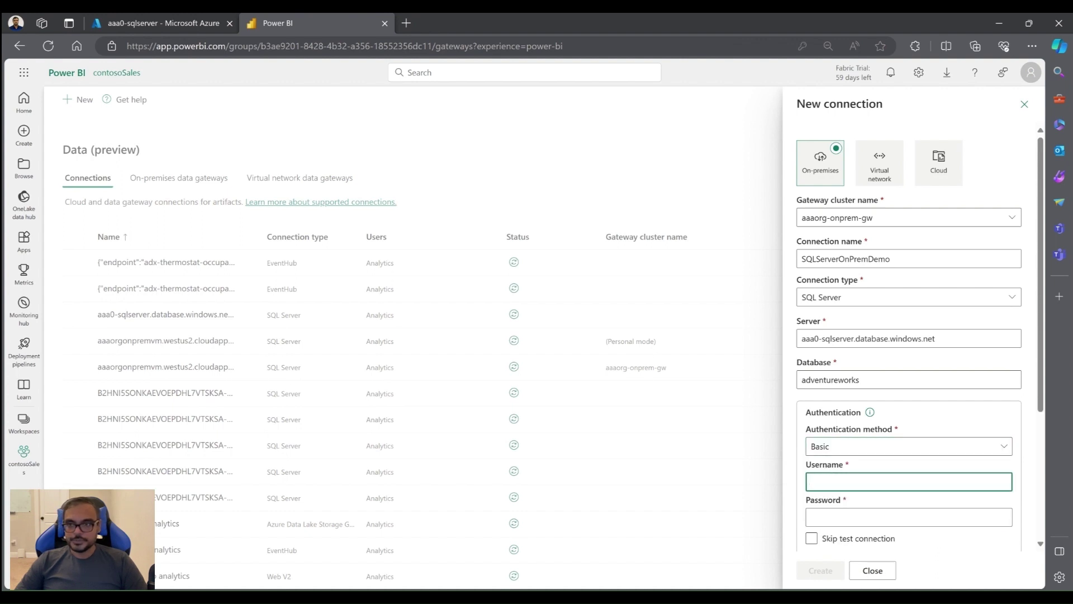
pyautogui.click(841, 529)
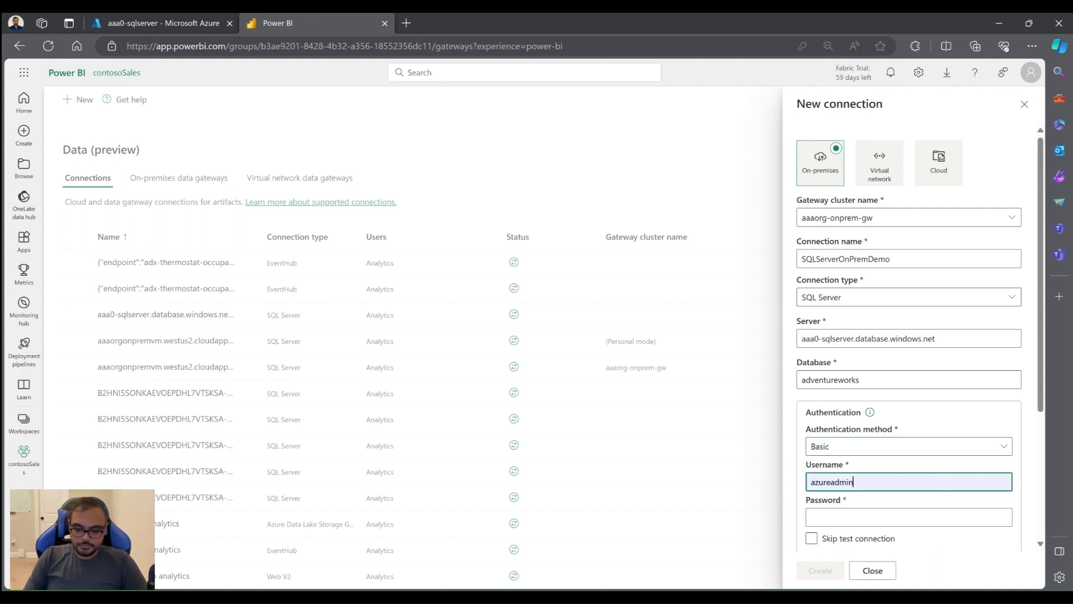
pyautogui.click(841, 525)
pyautogui.write('••')
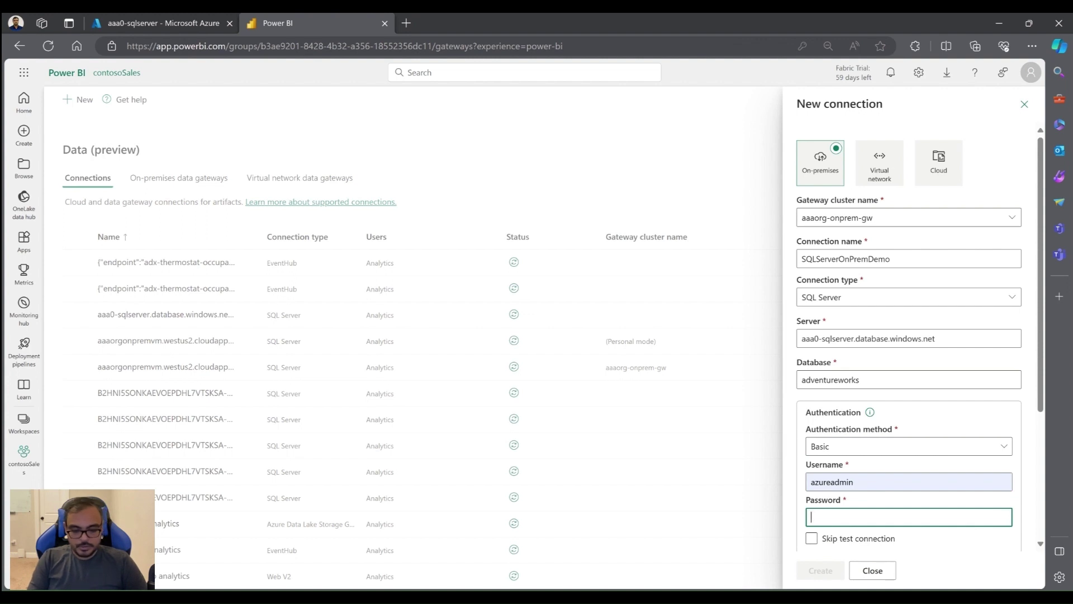
pyautogui.write('••••')
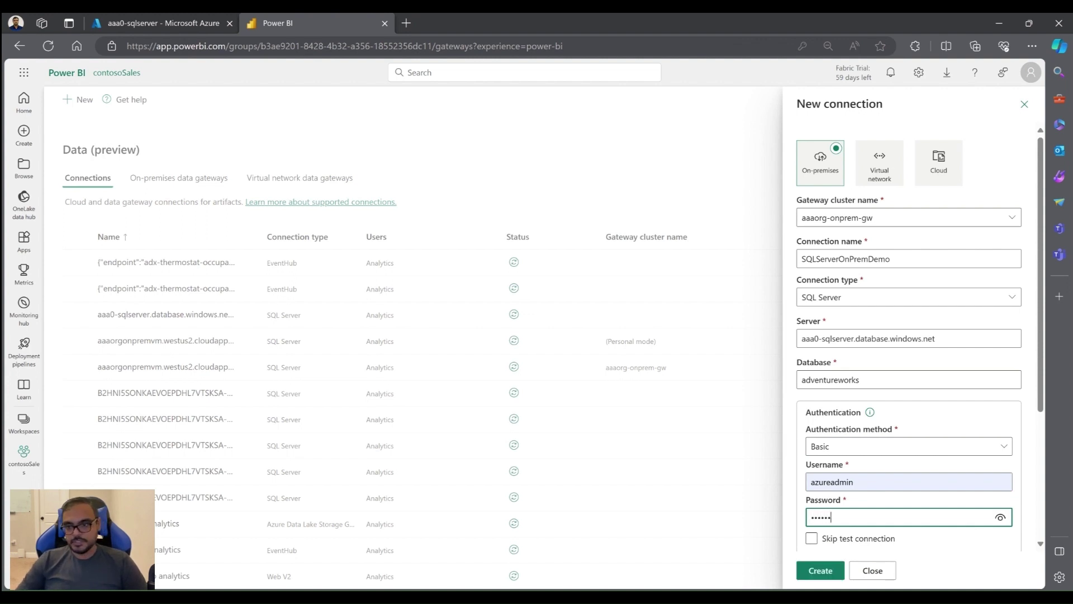
pyautogui.scroll(-4, 873, 532)
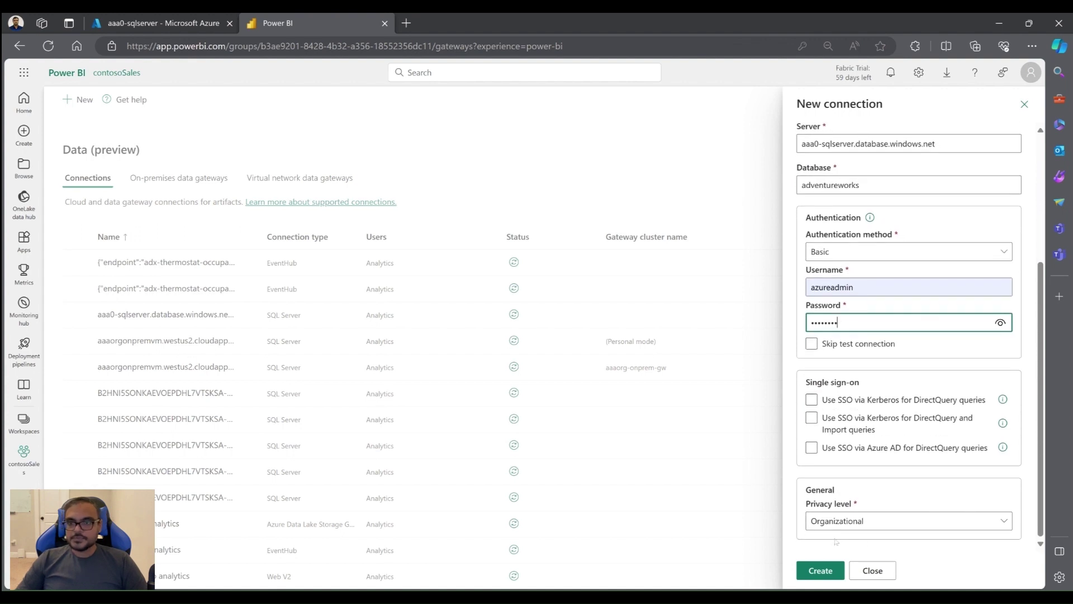
# Keep the connection's privacy level at Organizational and create the connection.
pyautogui.click(836, 541)
pyautogui.click(859, 345)
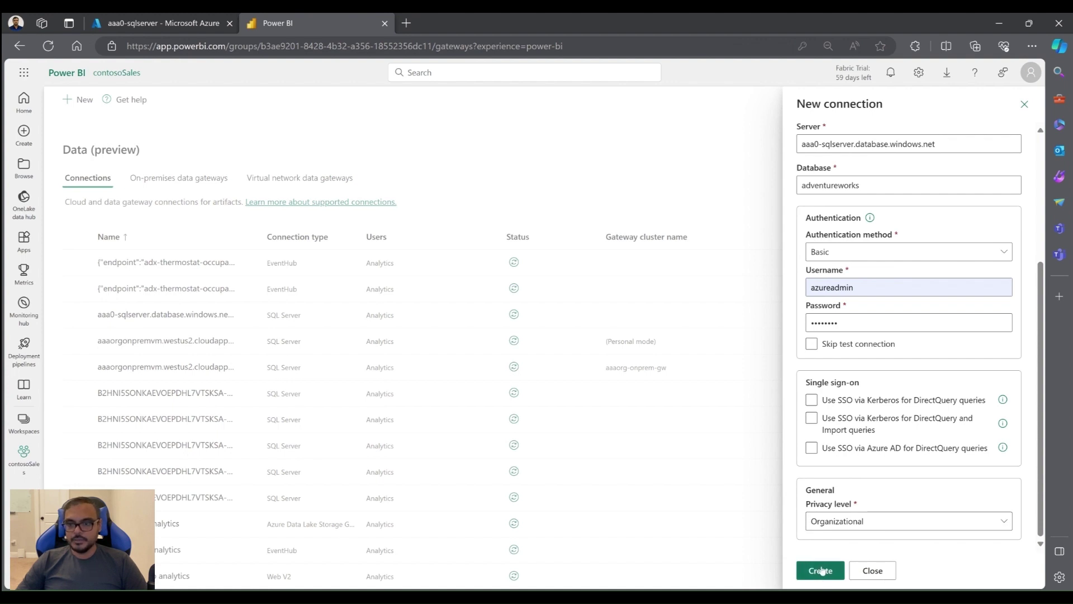
pyautogui.click(846, 522)
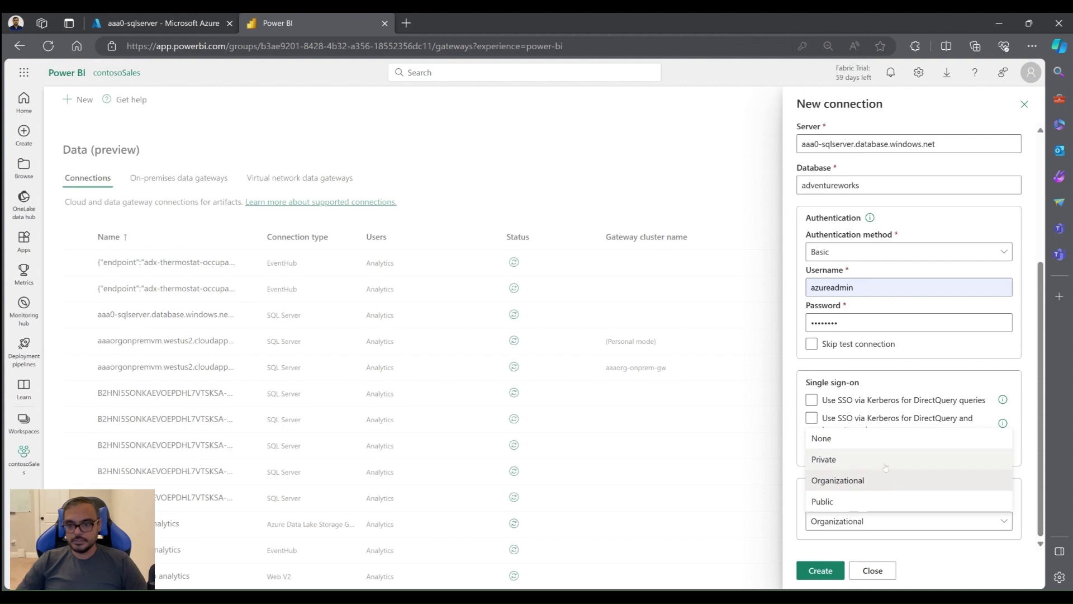
pyautogui.click(843, 521)
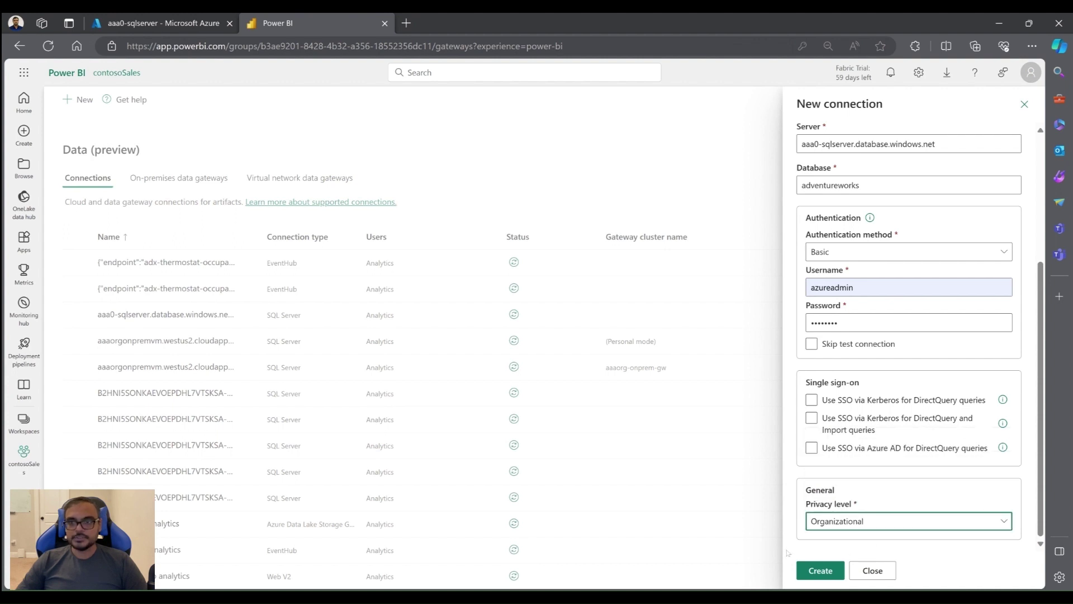
pyautogui.click(817, 571)
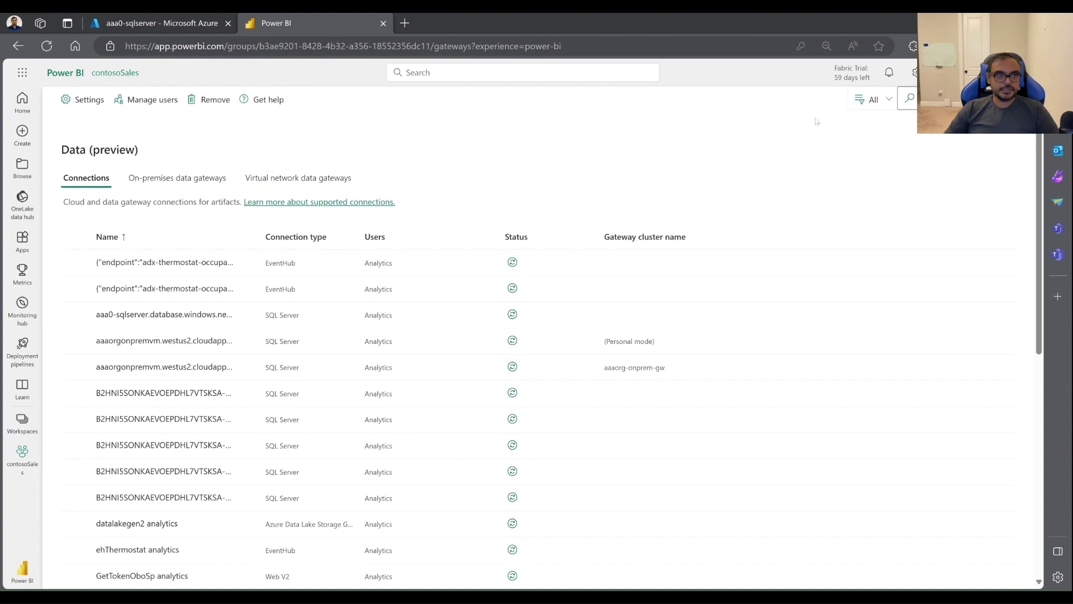
# Find the SQLServerOnPremDemo connection in the connections list, review its settings, and close them without changes.
pyautogui.click(93, 178)
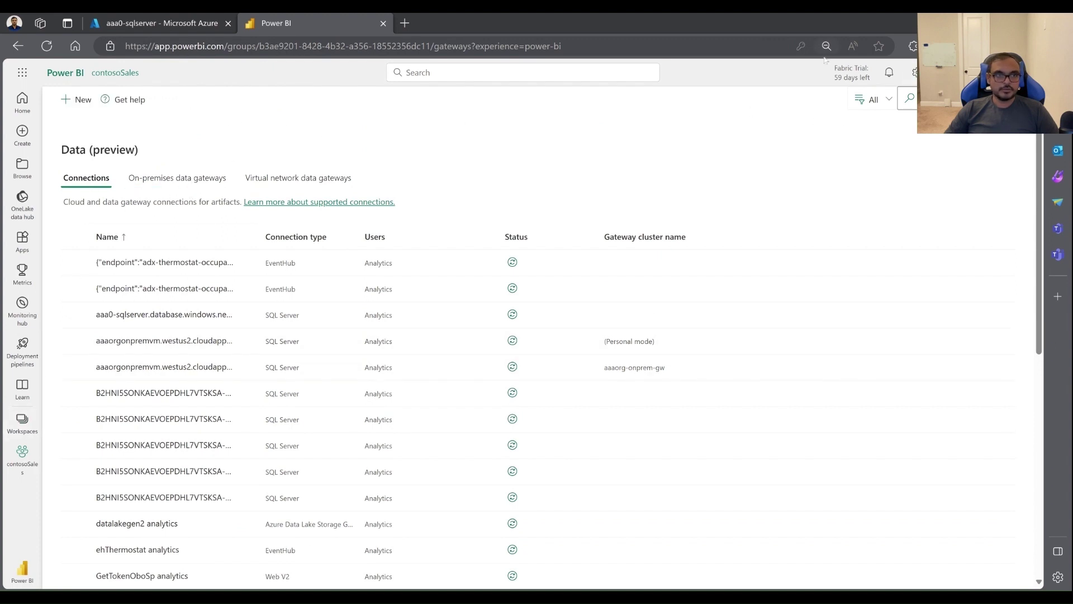
pyautogui.click(178, 177)
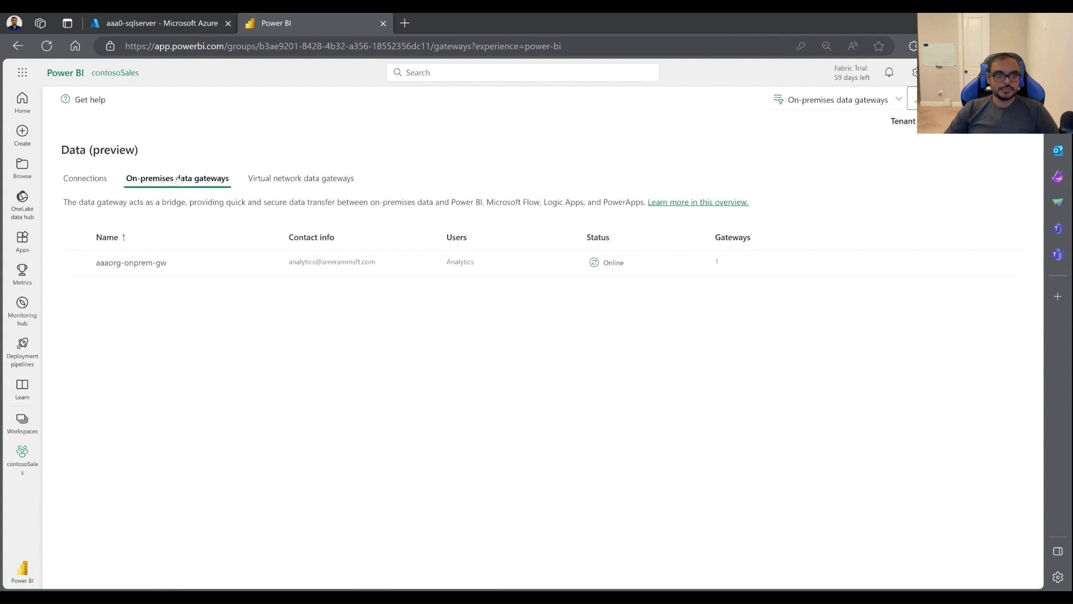
pyautogui.click(97, 188)
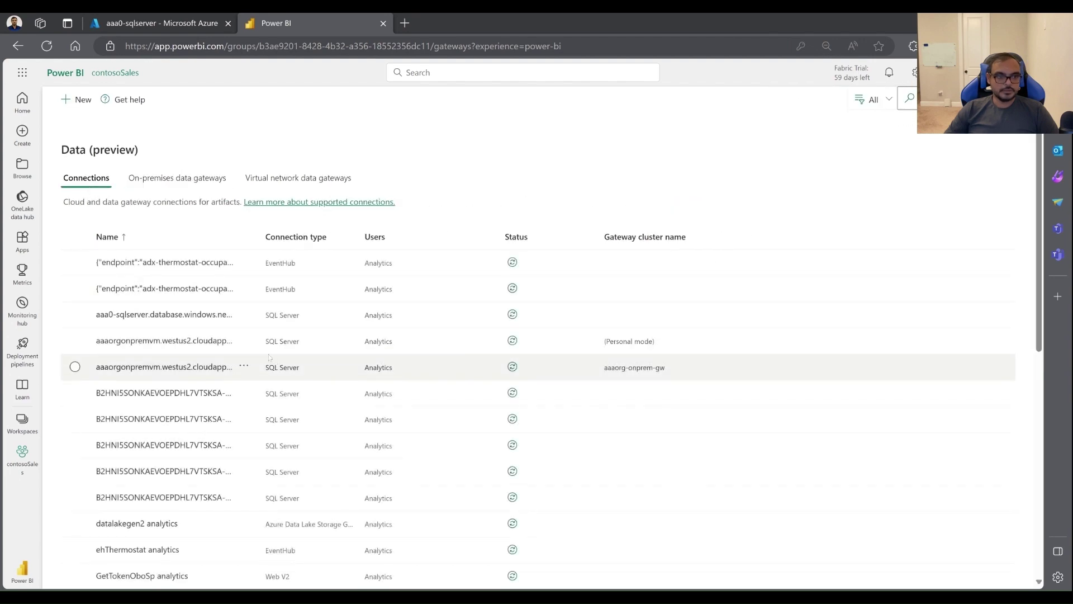
pyautogui.scroll(-8, 257, 330)
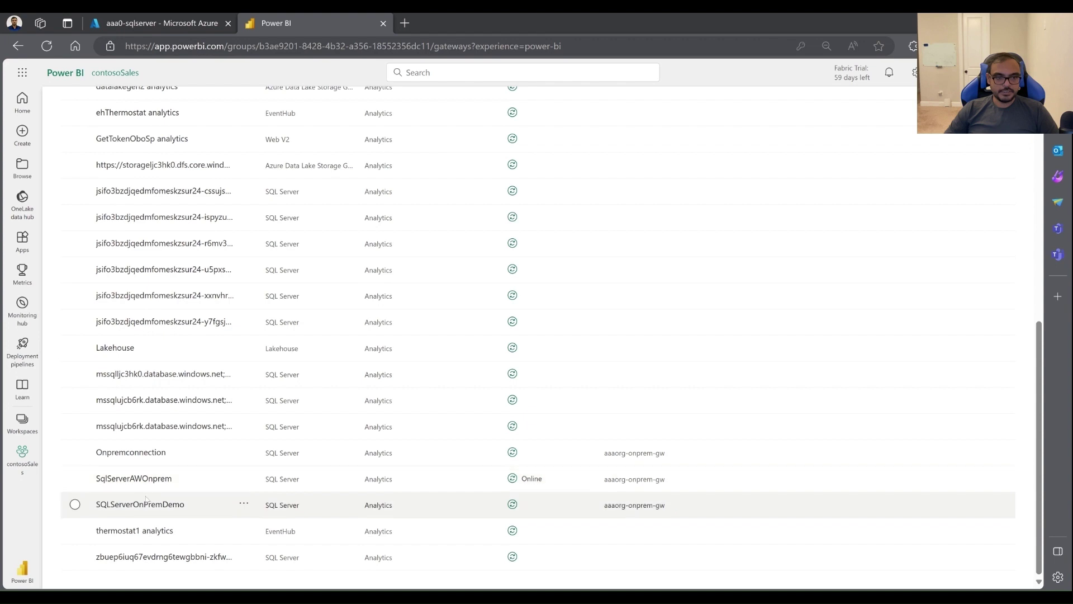
pyautogui.click(244, 503)
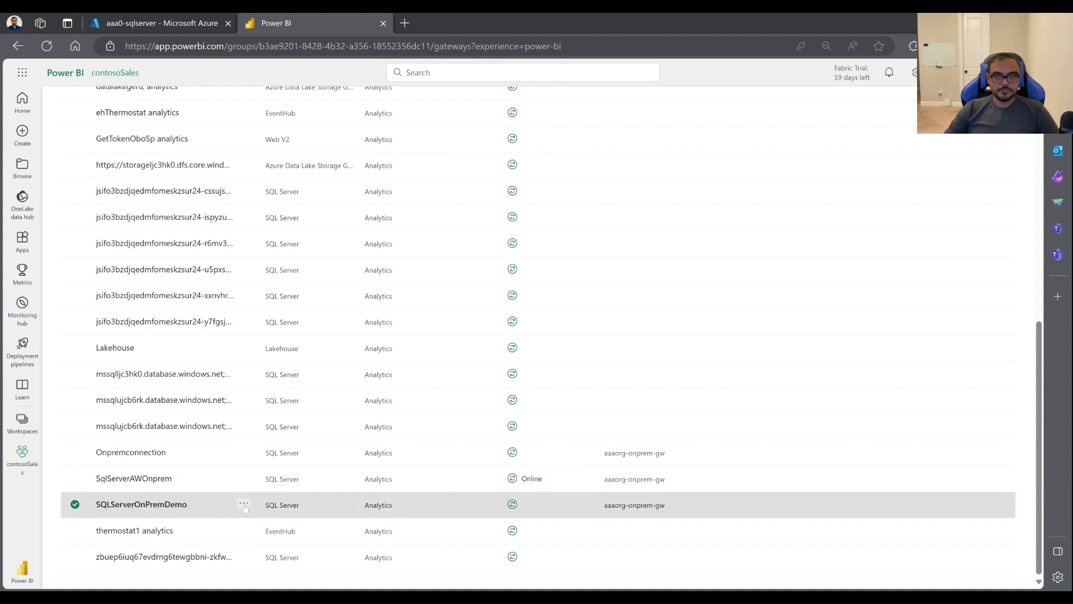
pyautogui.click(270, 518)
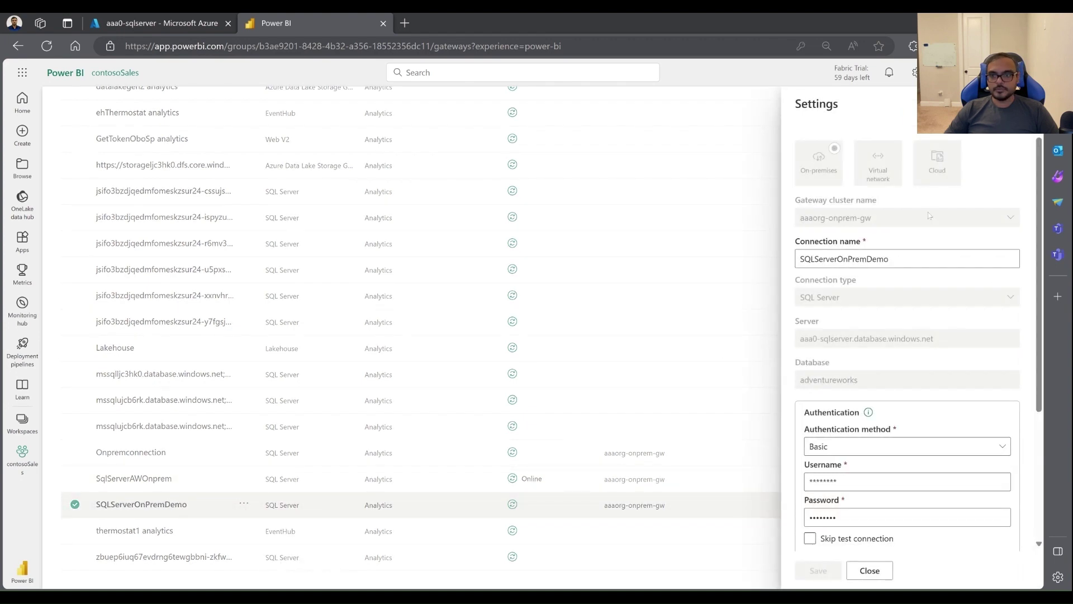
pyautogui.scroll(-3, 931, 235)
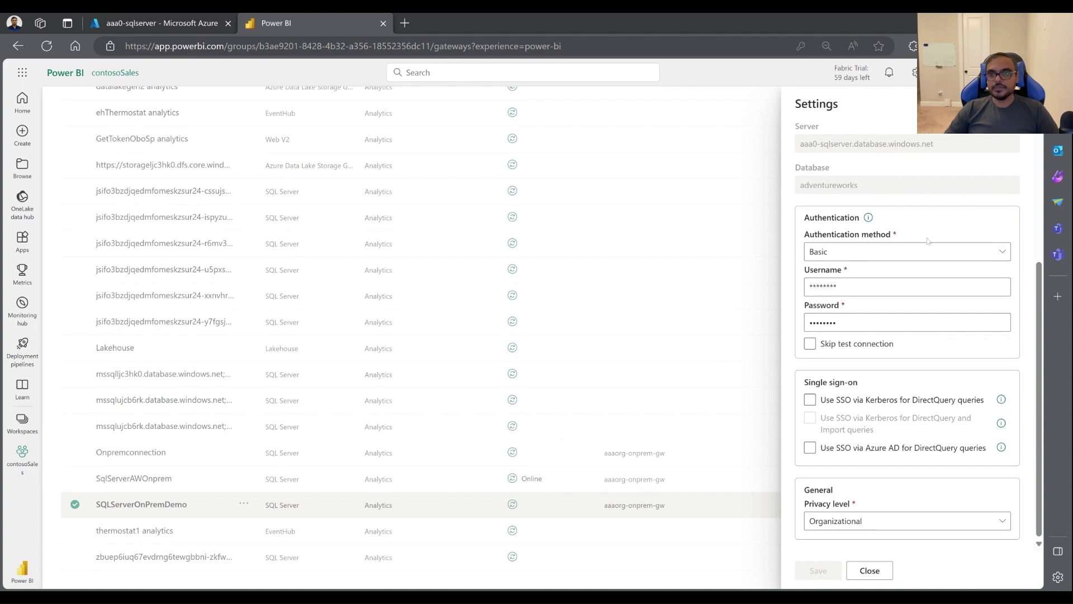
pyautogui.scroll(4, 927, 241)
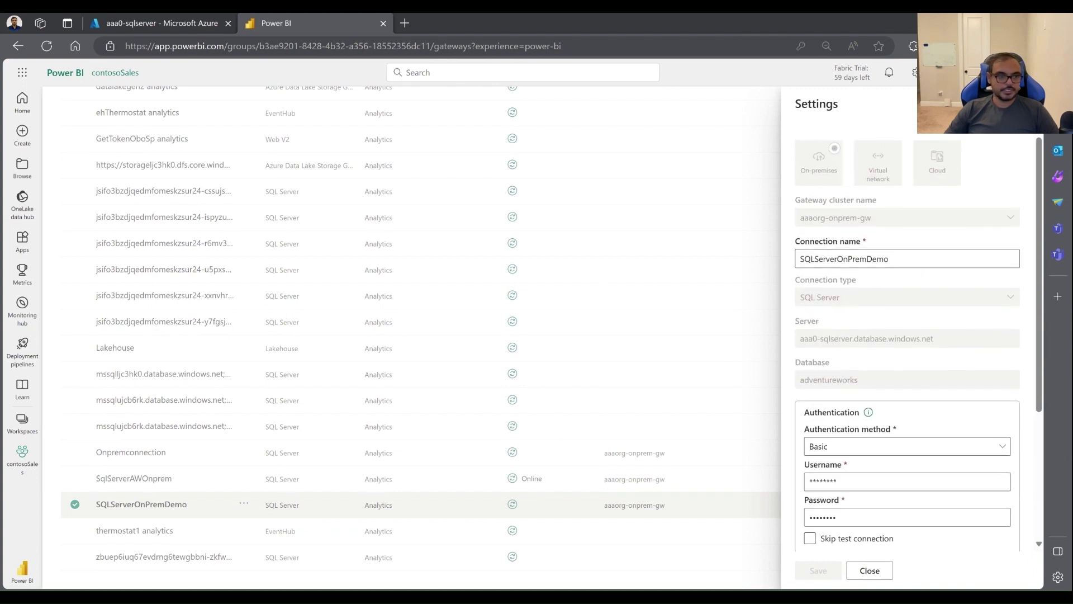
pyautogui.click(1027, 104)
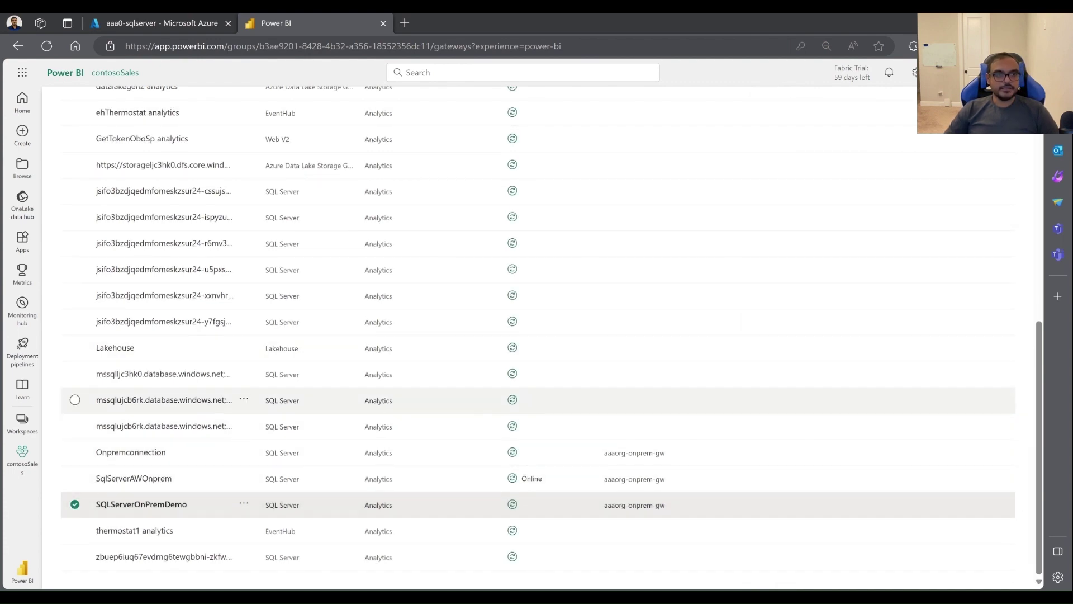
# Test the status of the SQLServerOnPremDemo connection in the connections list.
pyautogui.scroll(10, 226, 447)
pyautogui.scroll(-10, 226, 418)
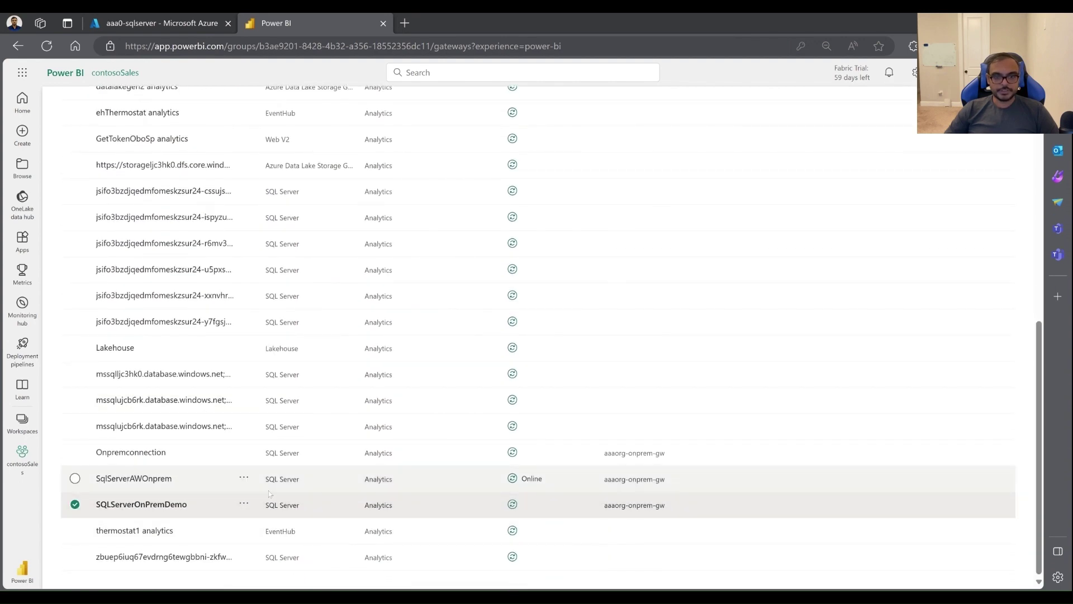
pyautogui.click(512, 504)
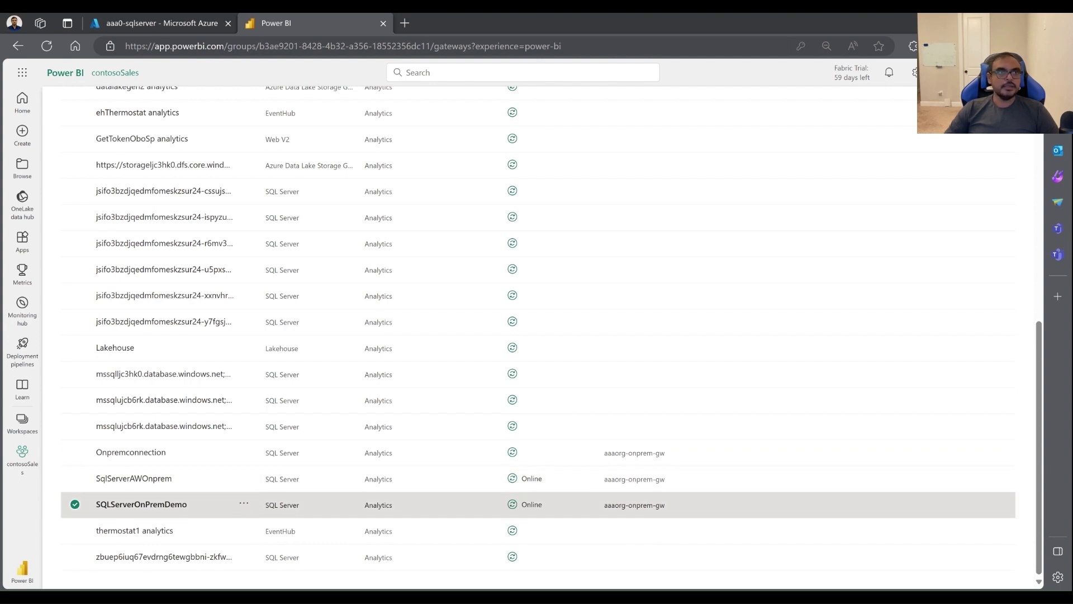
# Open Microsoft Fabric at app.fabric.microsoft.com in a new browser tab and continue with the already signed-in account.
pyautogui.click(182, 21)
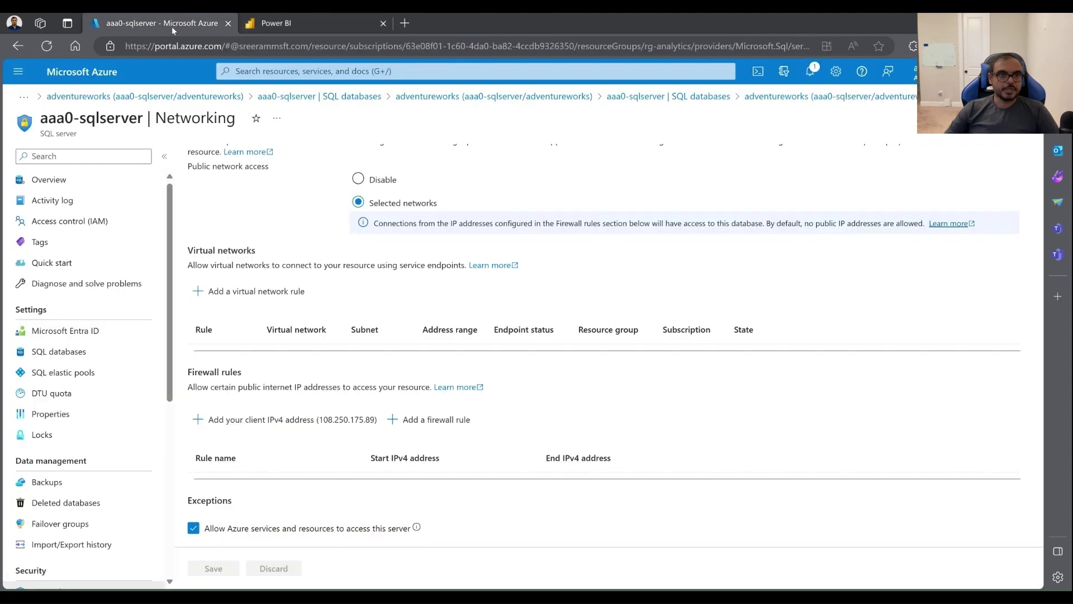
pyautogui.hotkey('ctrl', 't')
pyautogui.write('fabric.microsoft')
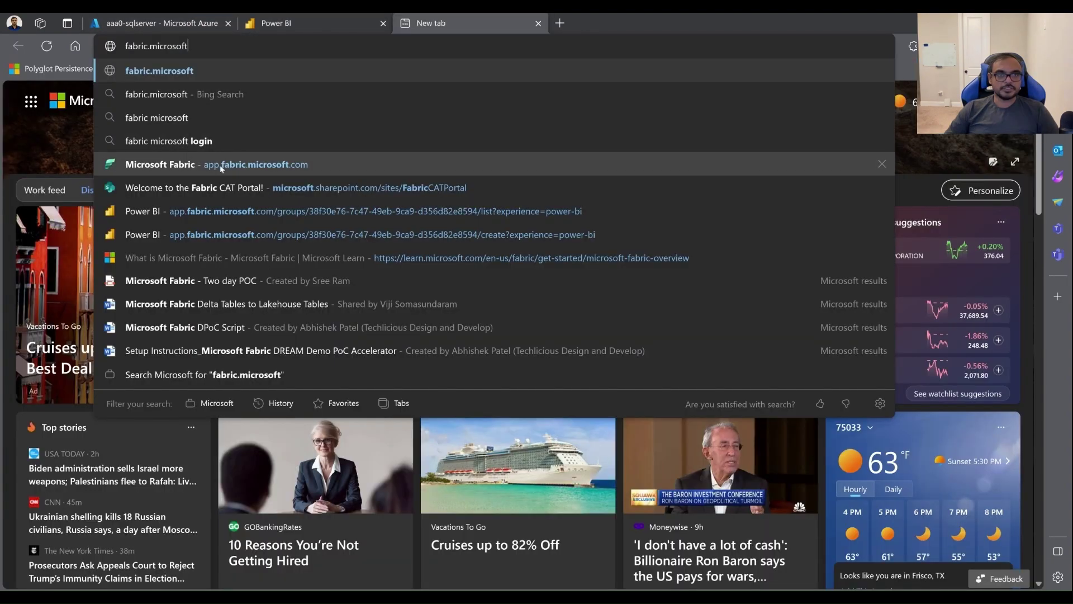
pyautogui.click(270, 165)
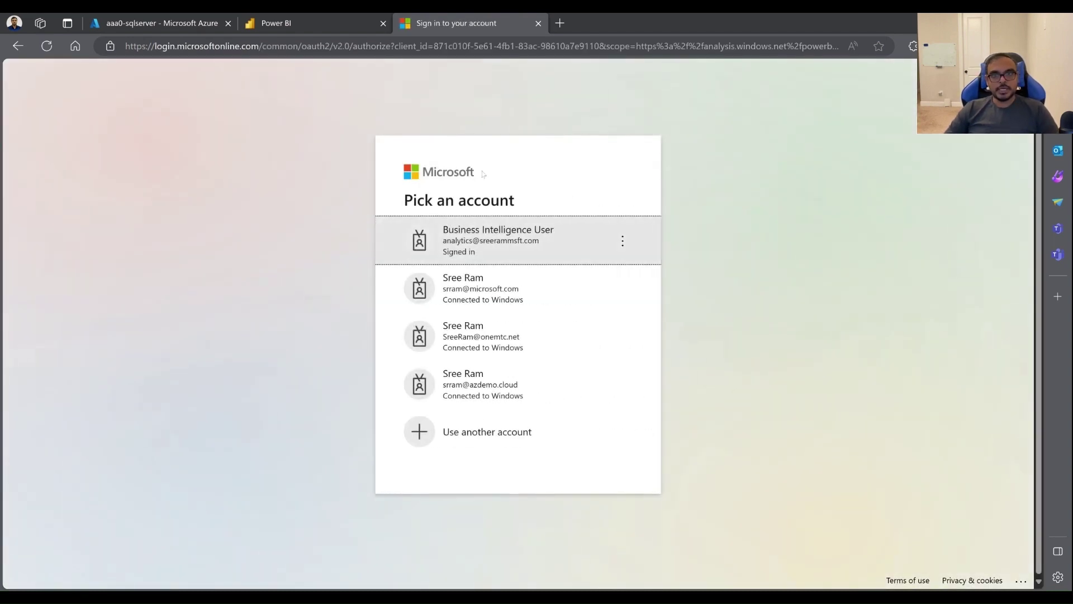
pyautogui.click(468, 231)
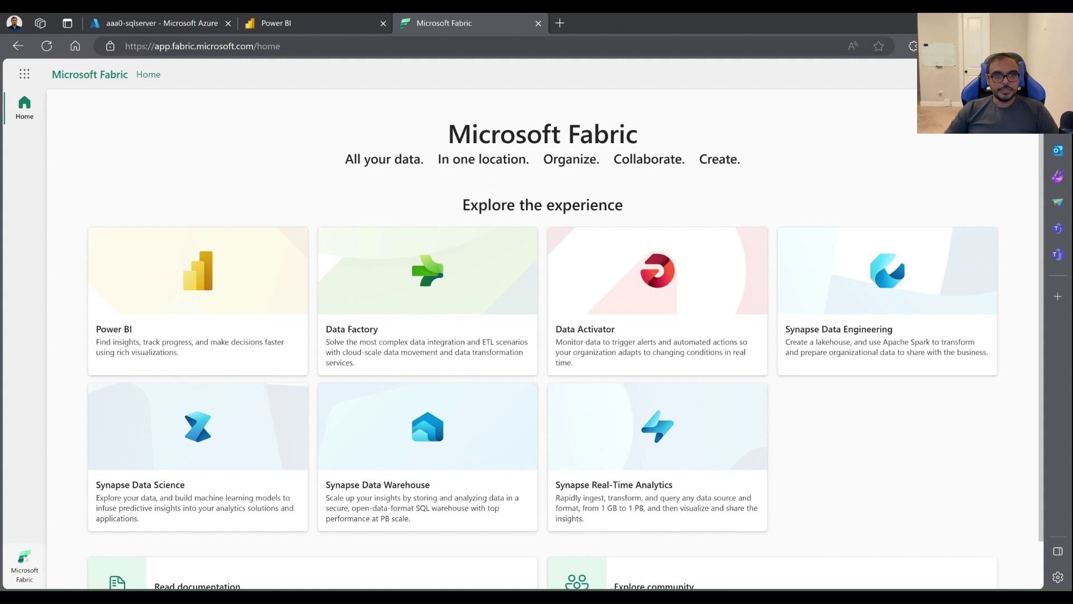
# Enter the Data Factory experience and switch from My workspace to the contosoSales workspace.
pyautogui.click(372, 275)
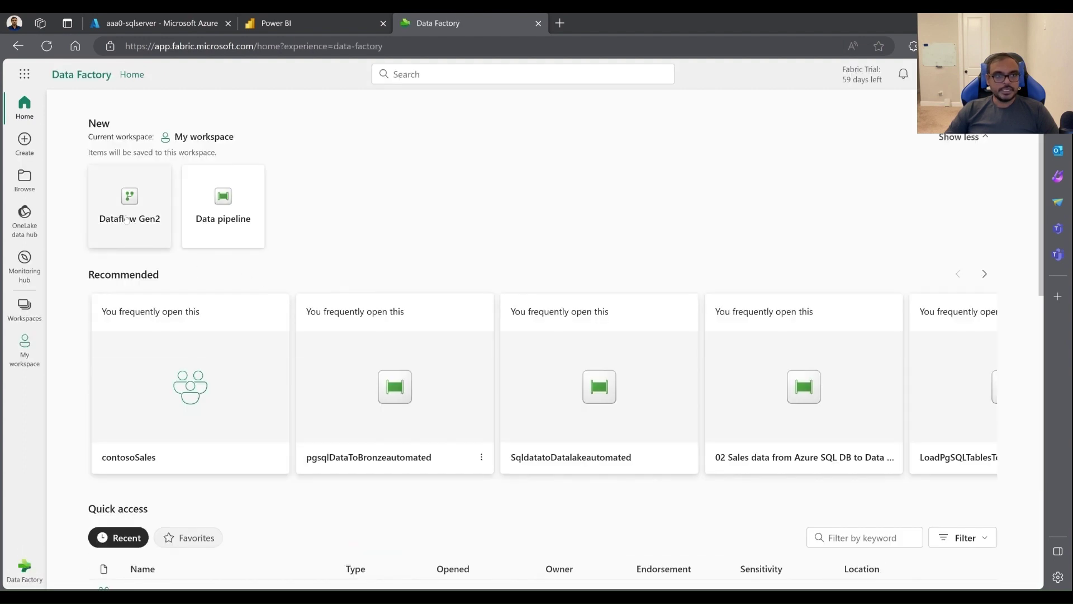
pyautogui.click(126, 219)
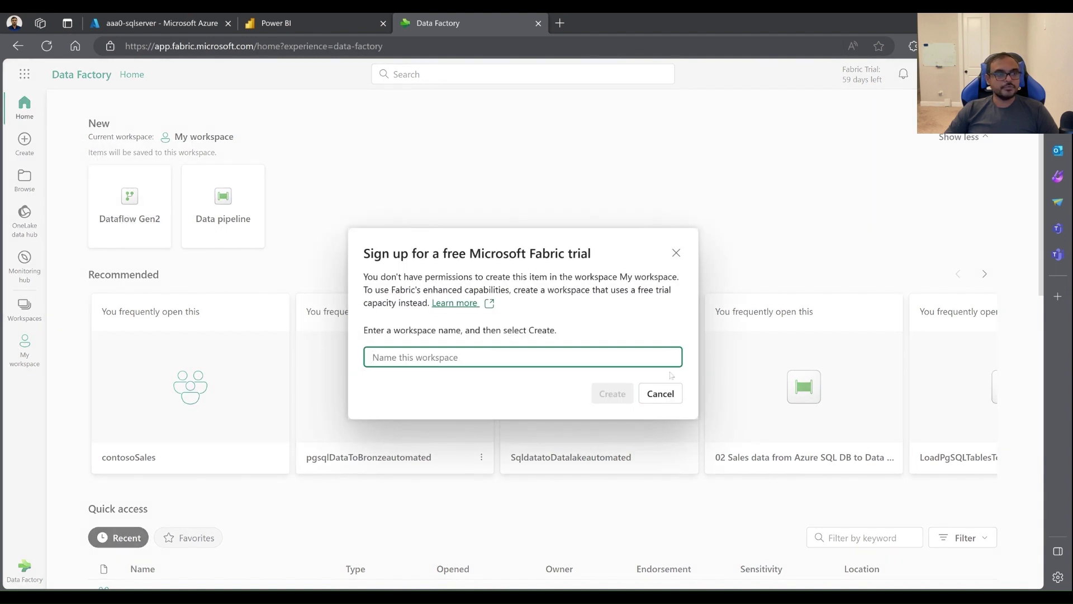
pyautogui.click(676, 253)
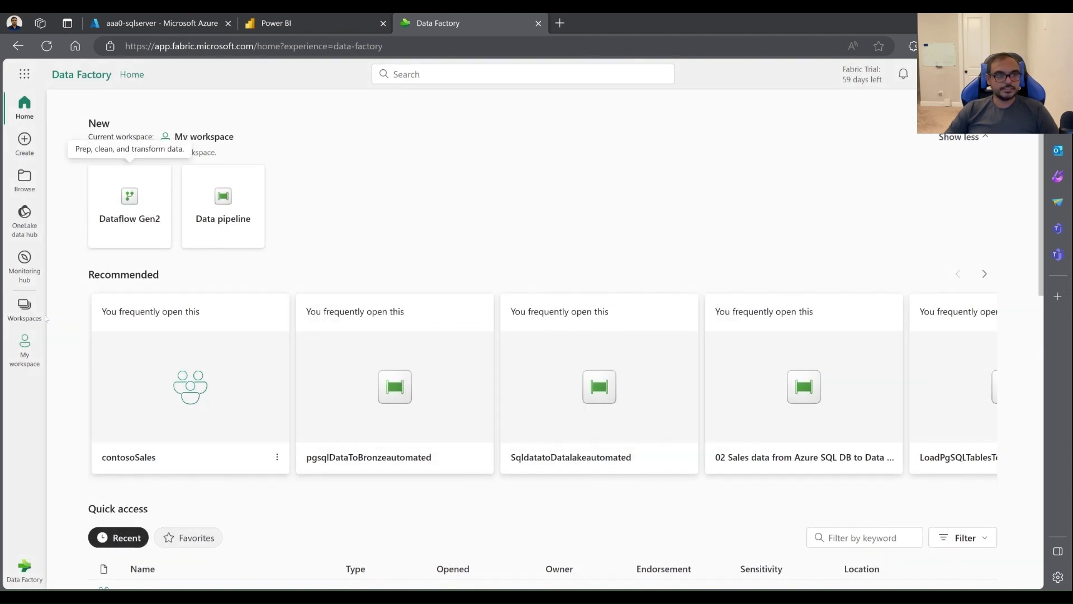
pyautogui.click(24, 309)
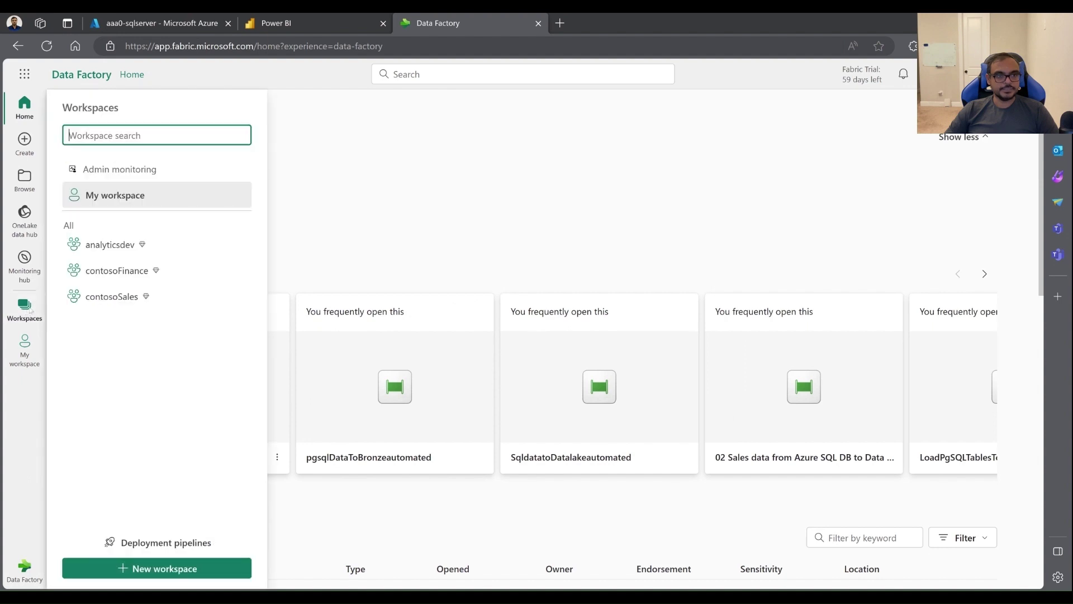
pyautogui.click(104, 297)
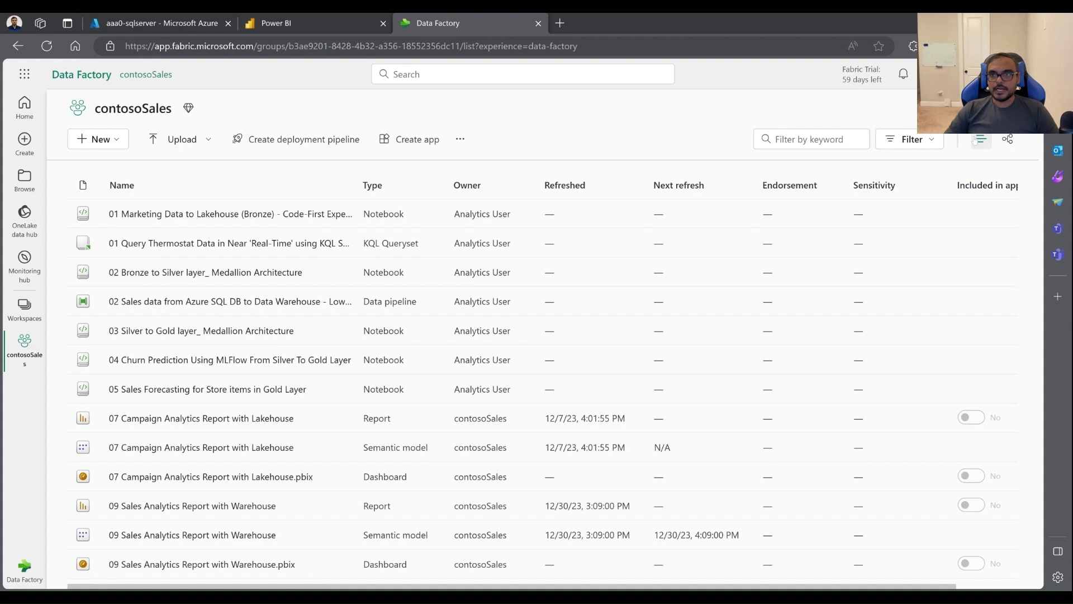
# Filter the contosoSales items to the Dataflow Gen2 type and create a new Dataflow Gen2.
pyautogui.click(911, 139)
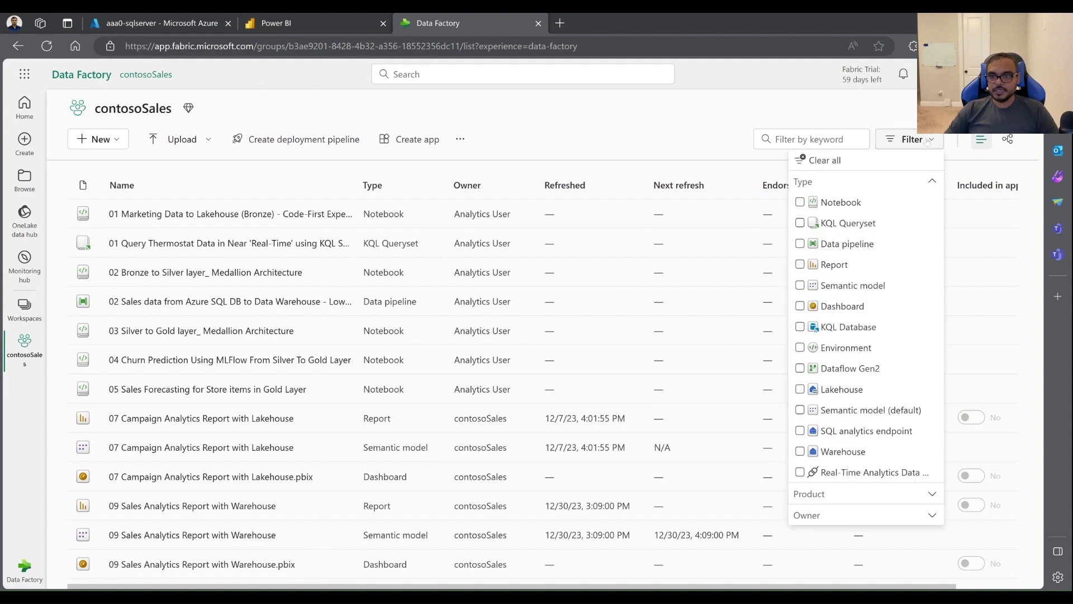
pyautogui.click(858, 368)
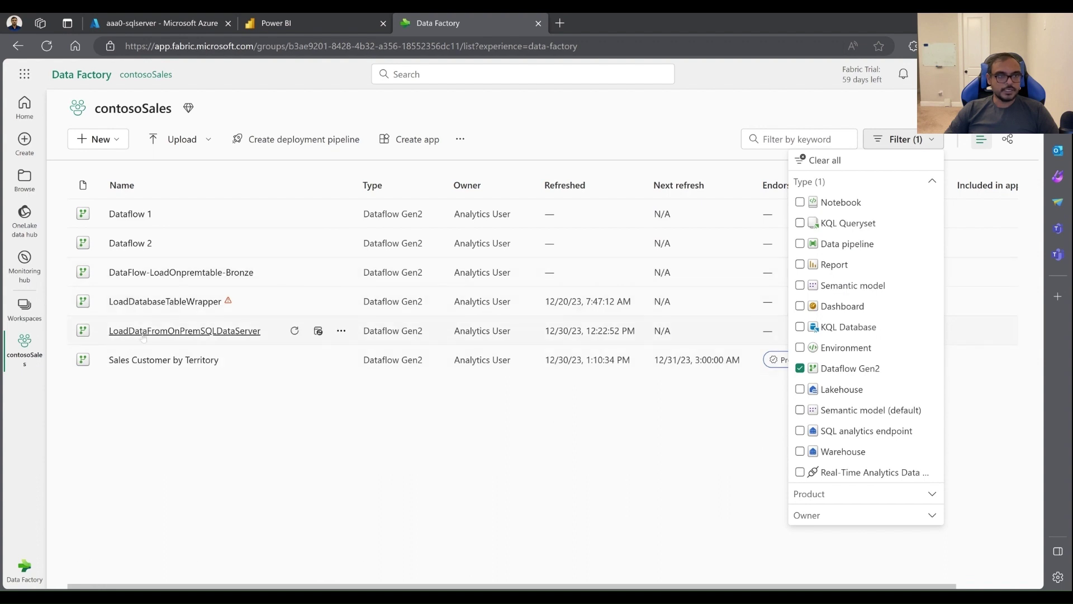
pyautogui.click(98, 139)
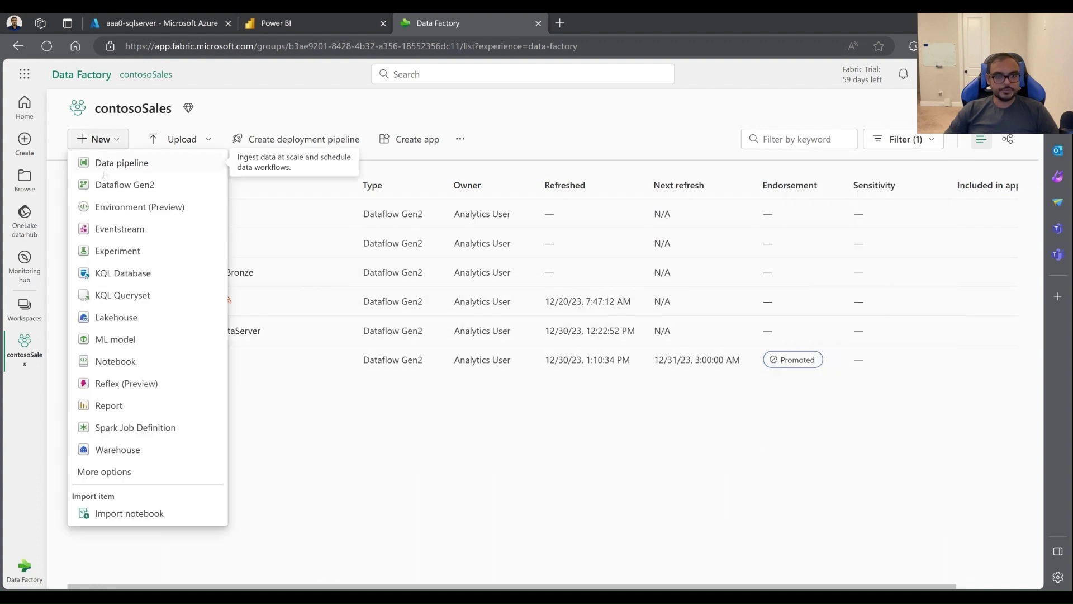
pyautogui.press('Escape')
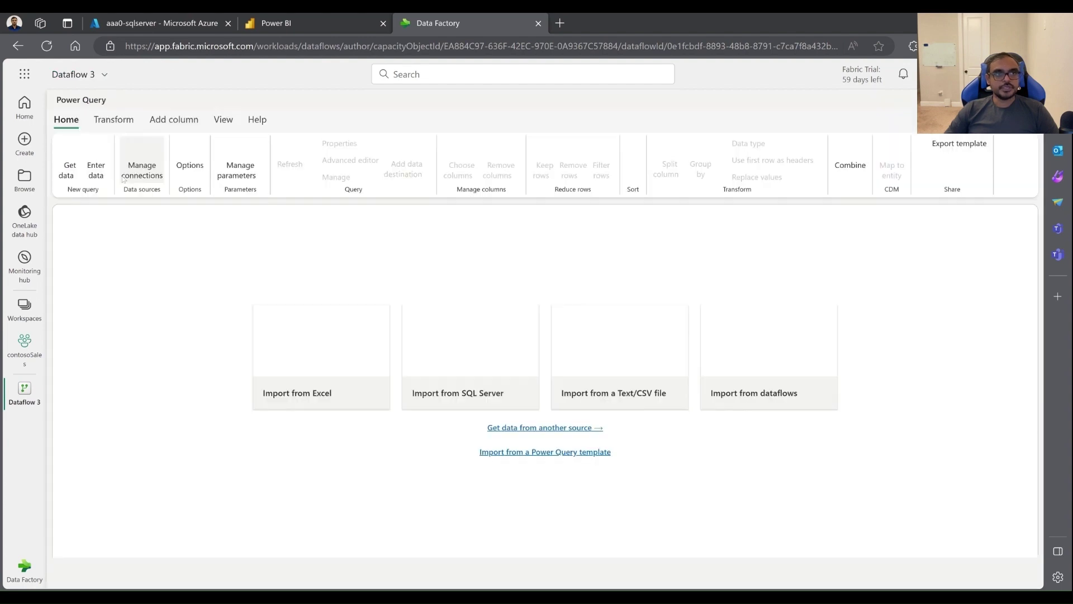
# Rename the new dataflow as DemoGen2Flow-OnpremSQL-Bronze.
pyautogui.click(76, 75)
pyautogui.moveTo(110, 127); pyautogui.dragTo(56, 129)
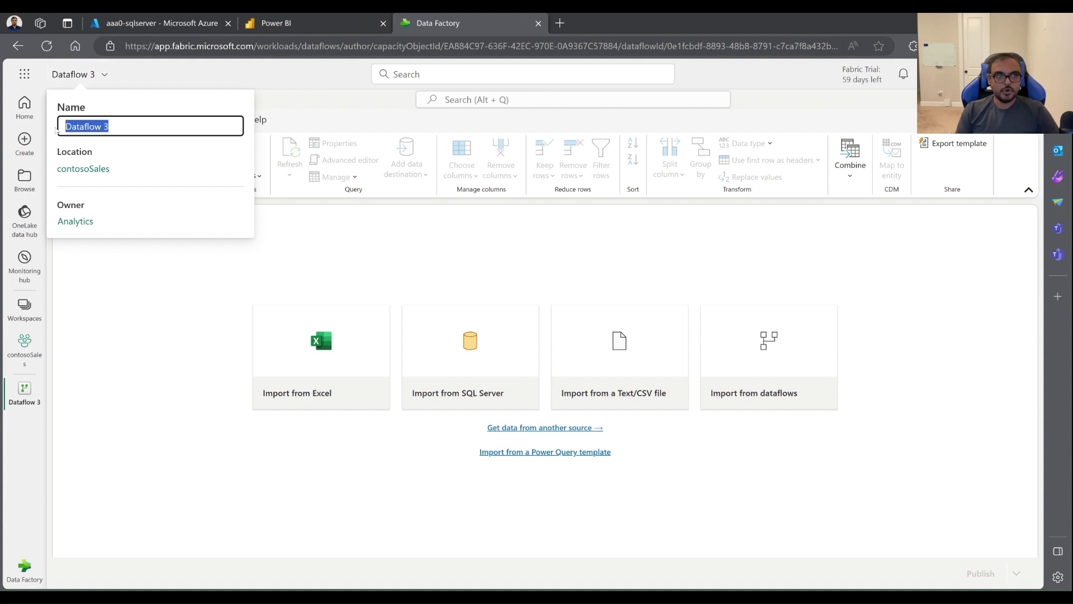
pyautogui.write('Demo')
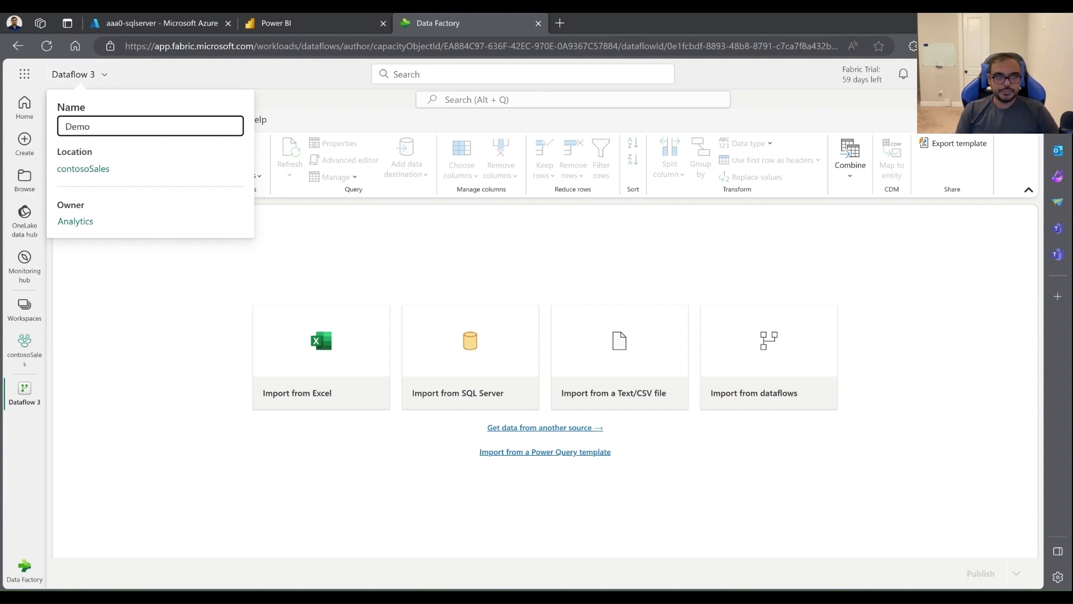
pyautogui.write('Gen2Flow')
pyautogui.write('-OnpremSQL')
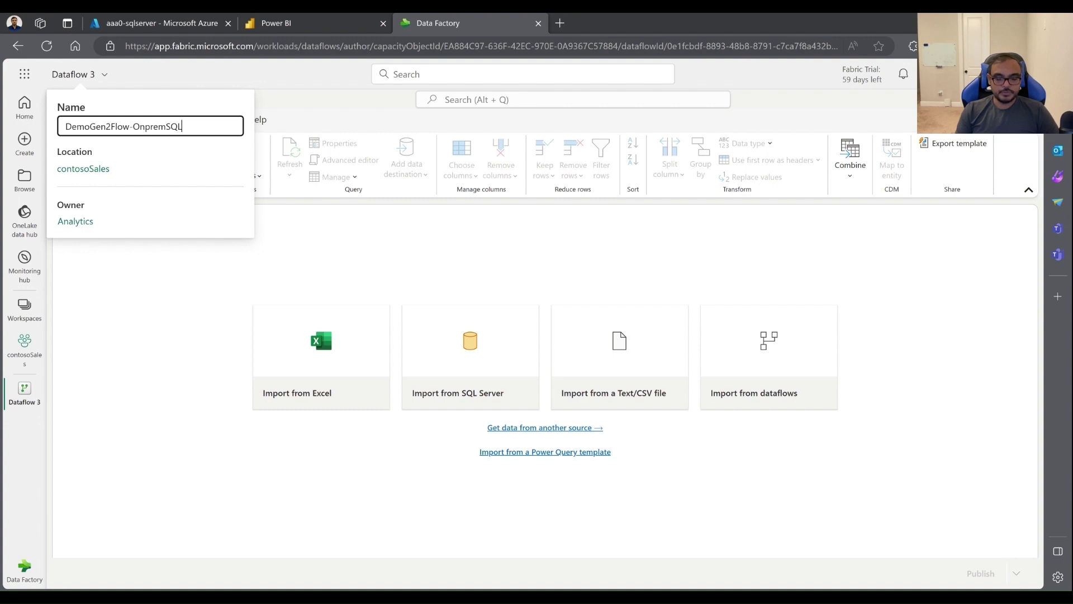
pyautogui.write('-Bronze')
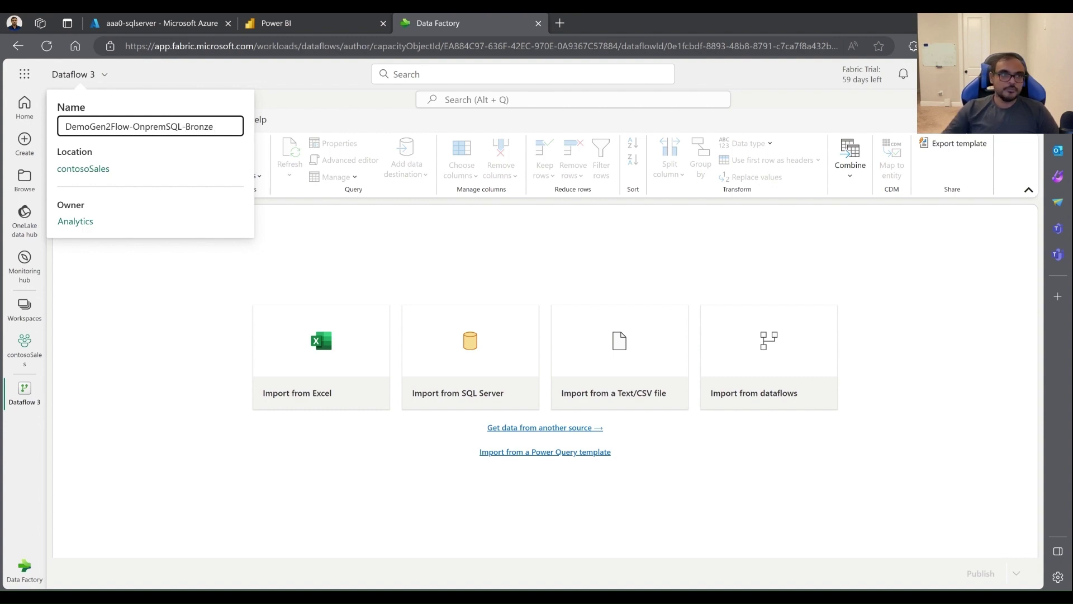
pyautogui.press('Return')
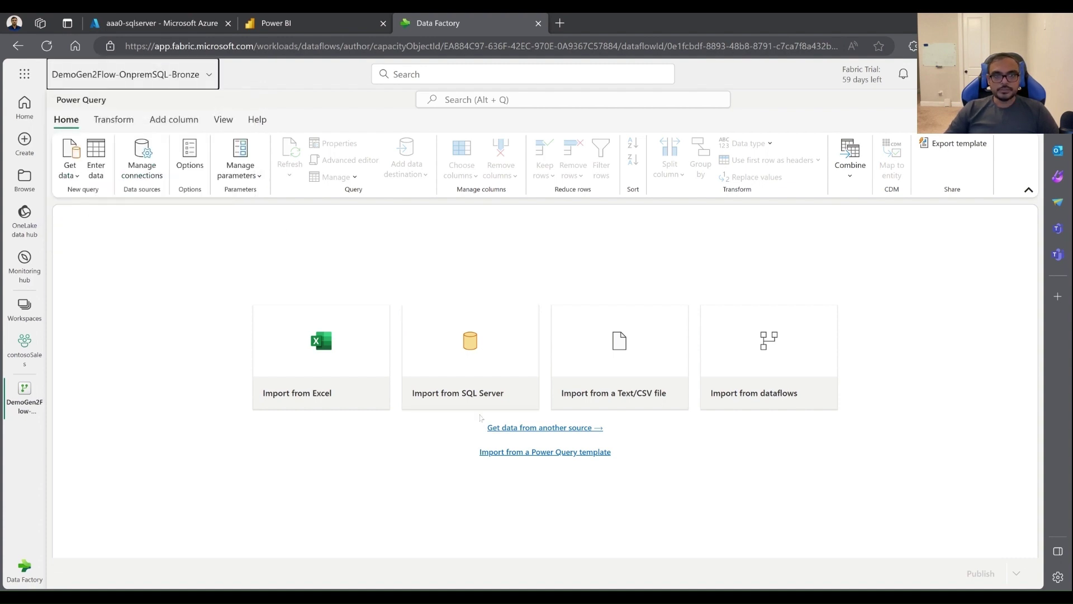
# Start a SQL Server import with server aaa0-sqlserver.database.windows.net and database adventureworks.
pyautogui.click(503, 345)
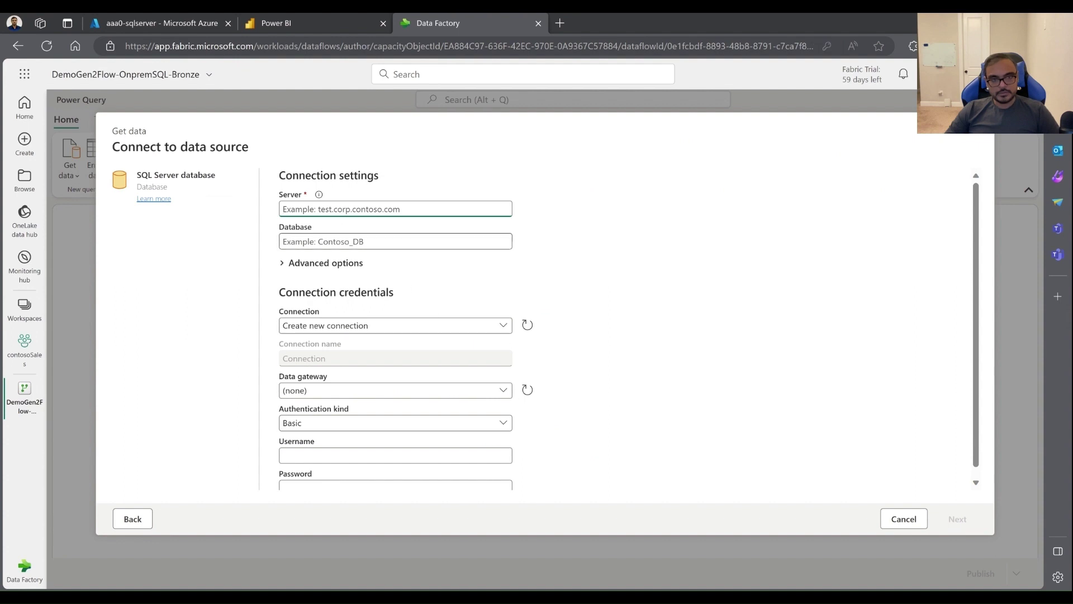
pyautogui.write('aaa0-sqlserver.database.windows.net')
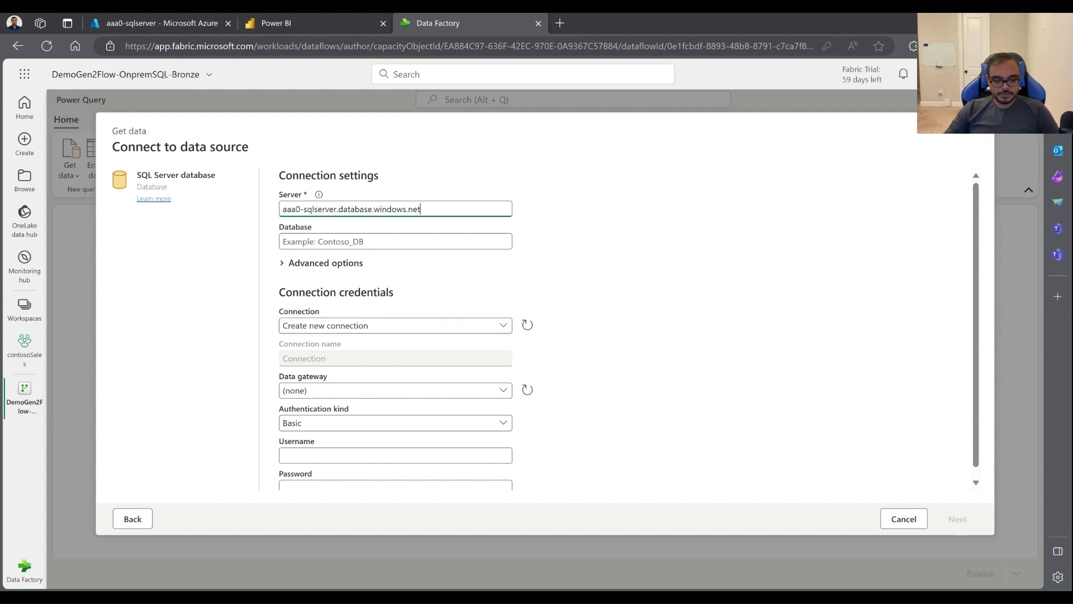
pyautogui.click(395, 241)
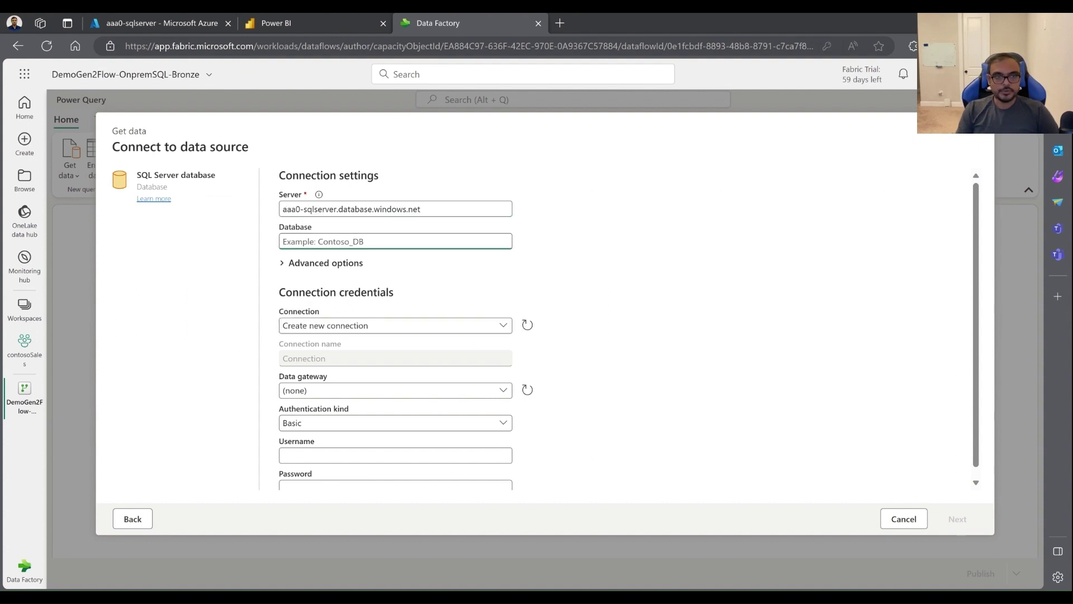
pyautogui.write('adventure')
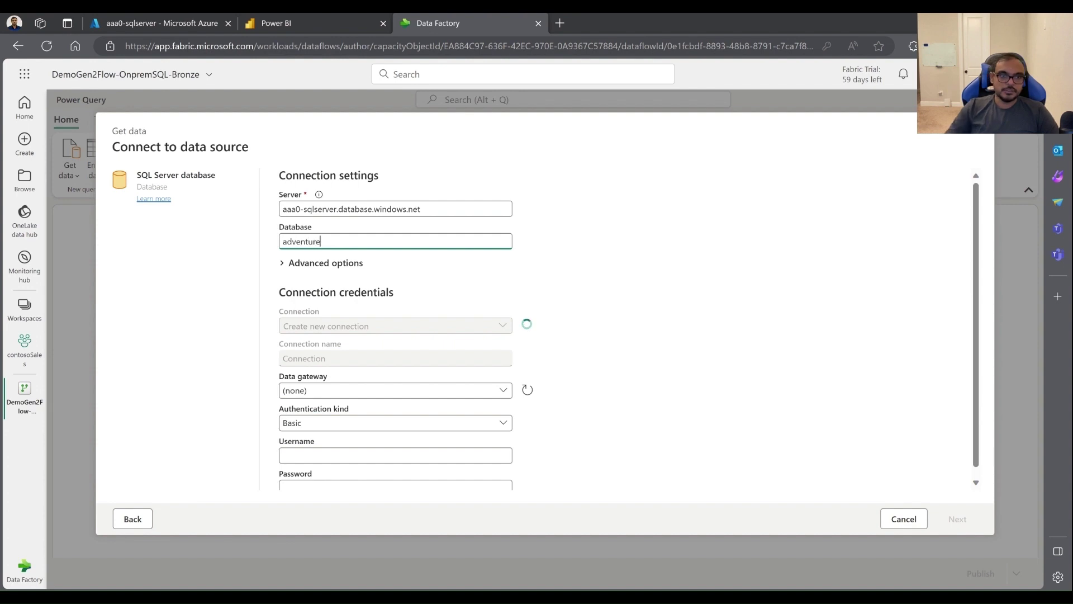
pyautogui.write('works')
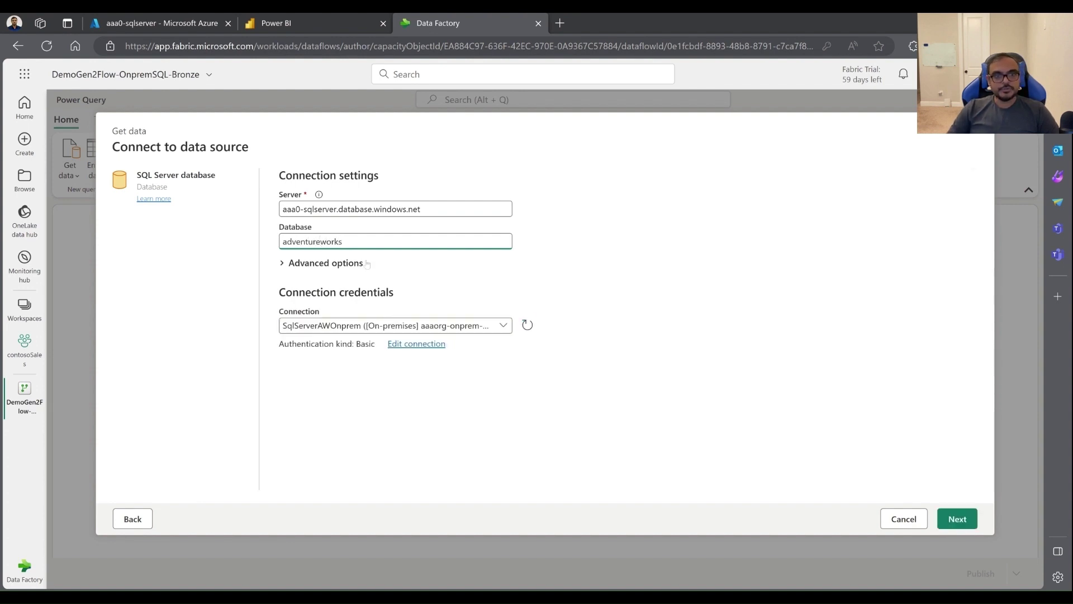
# Use the SqlServerAWOnprem connection on the aaaorg-onprem-gw gateway and proceed to choosing the data.
pyautogui.click(386, 325)
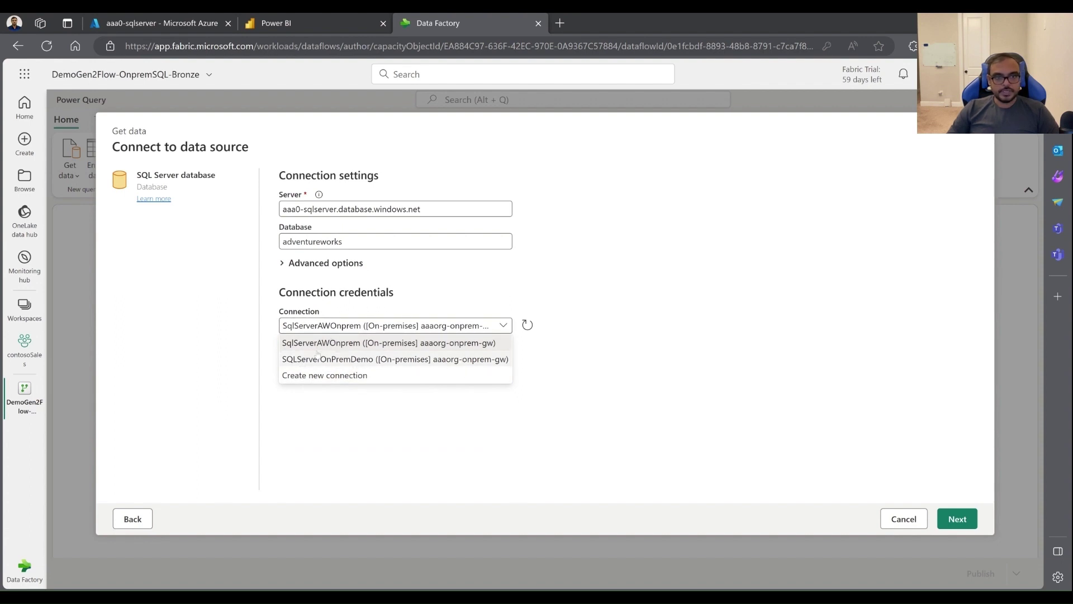
pyautogui.click(346, 344)
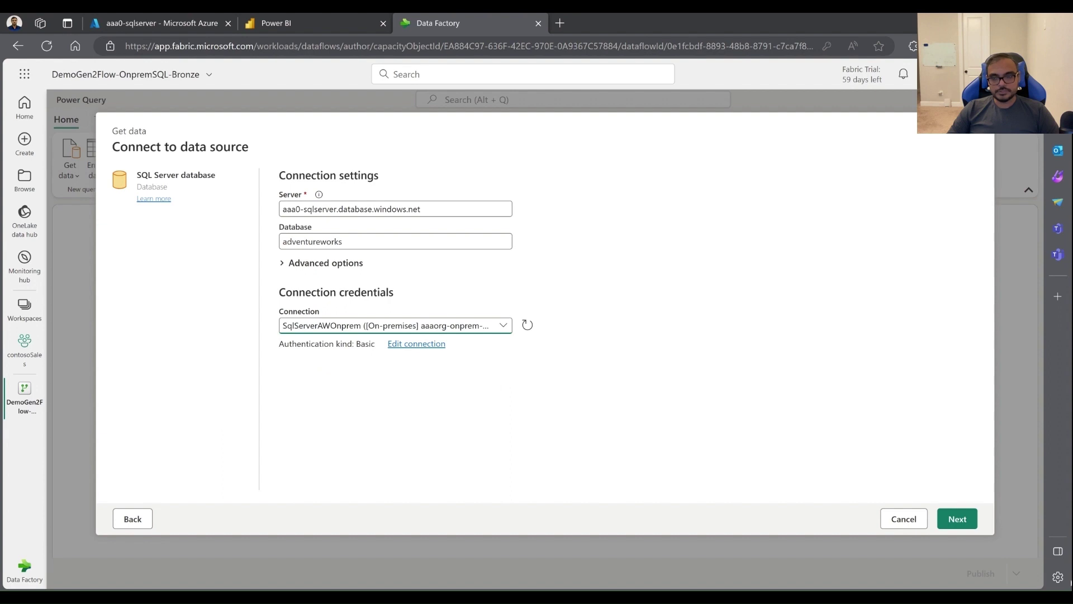
pyautogui.click(963, 519)
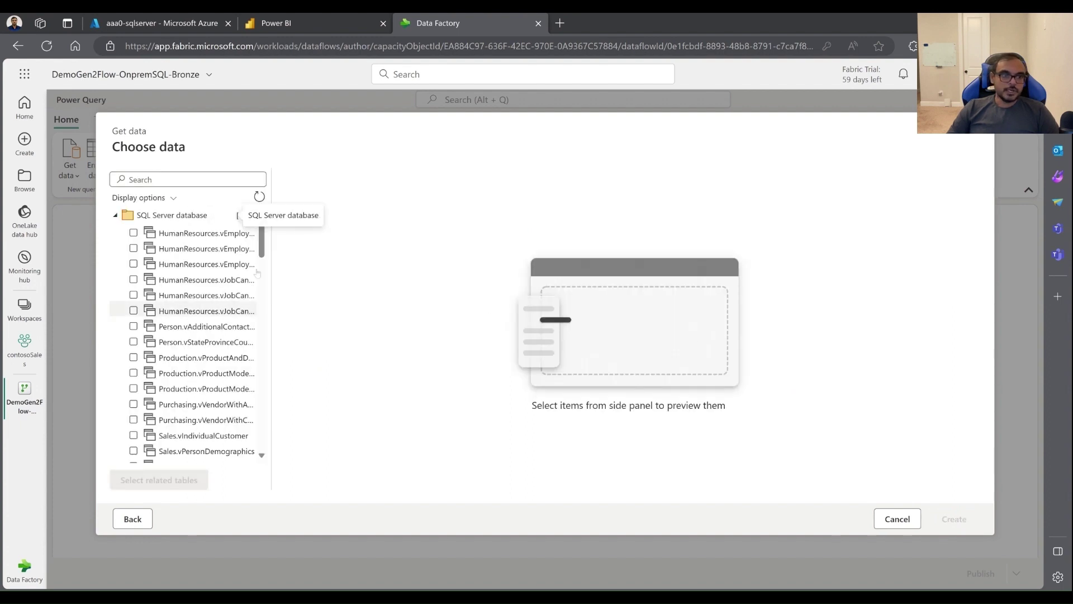
# Select the Sales.Currency table from the SQL Server database and create a query from it.
pyautogui.scroll(-3, 166, 388)
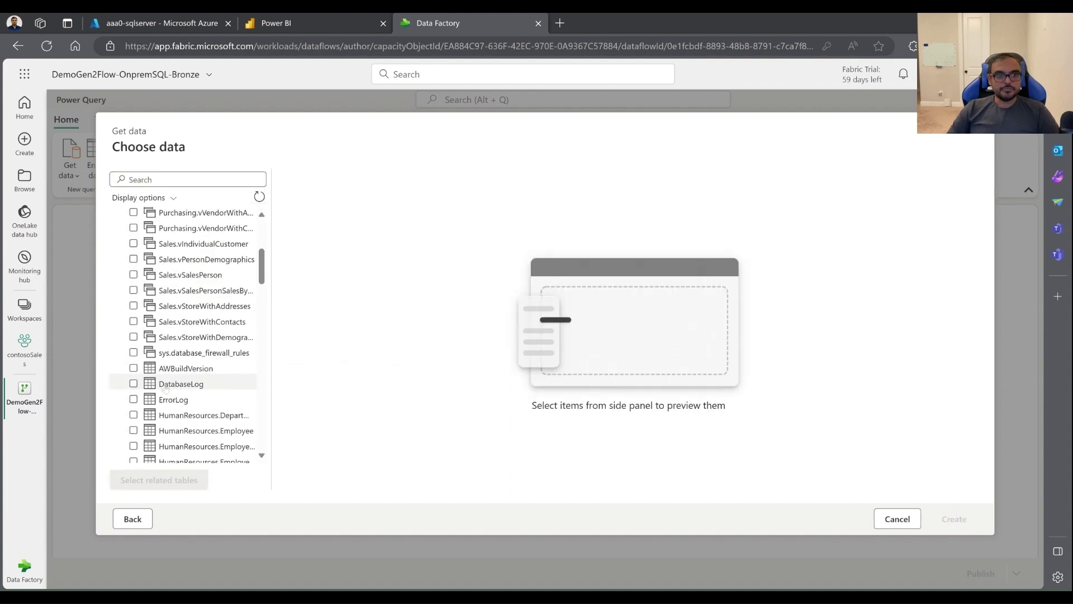
pyautogui.scroll(-7, 166, 388)
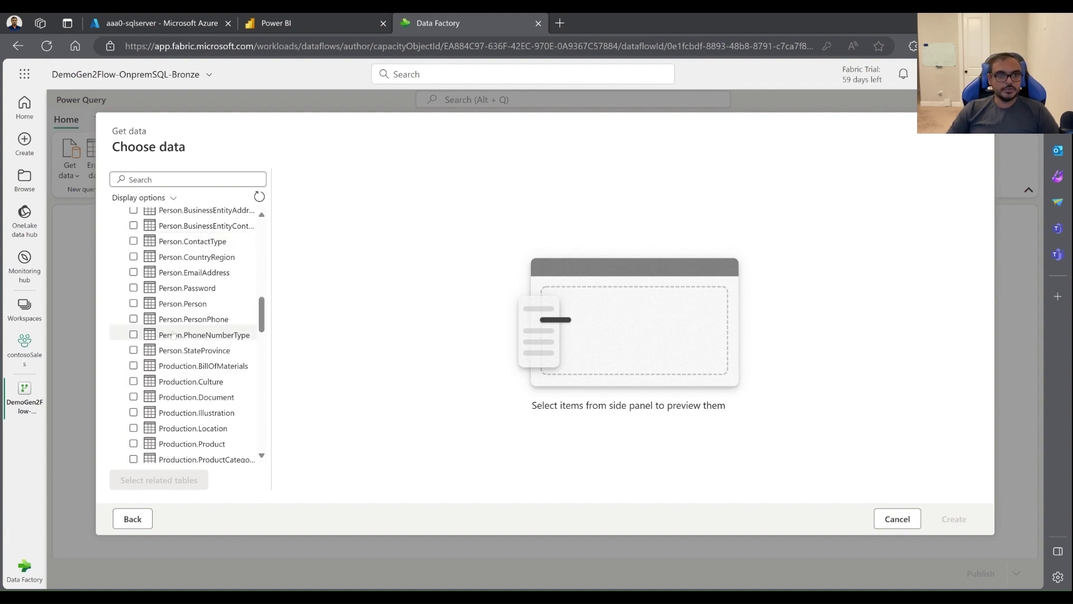
pyautogui.scroll(-5, 174, 334)
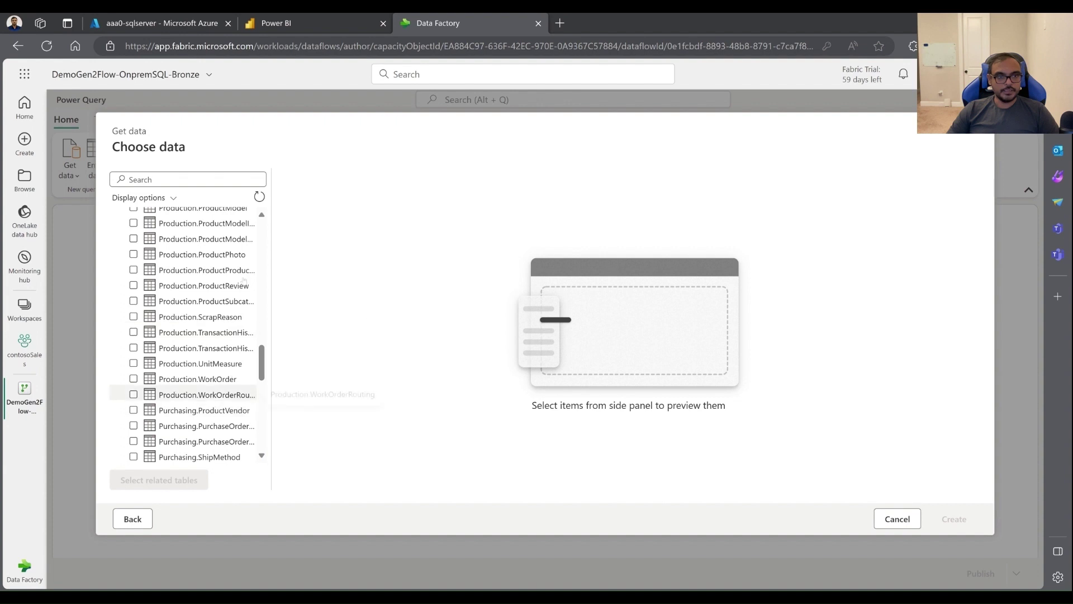
pyautogui.moveTo(270, 313); pyautogui.dragTo(386, 313)
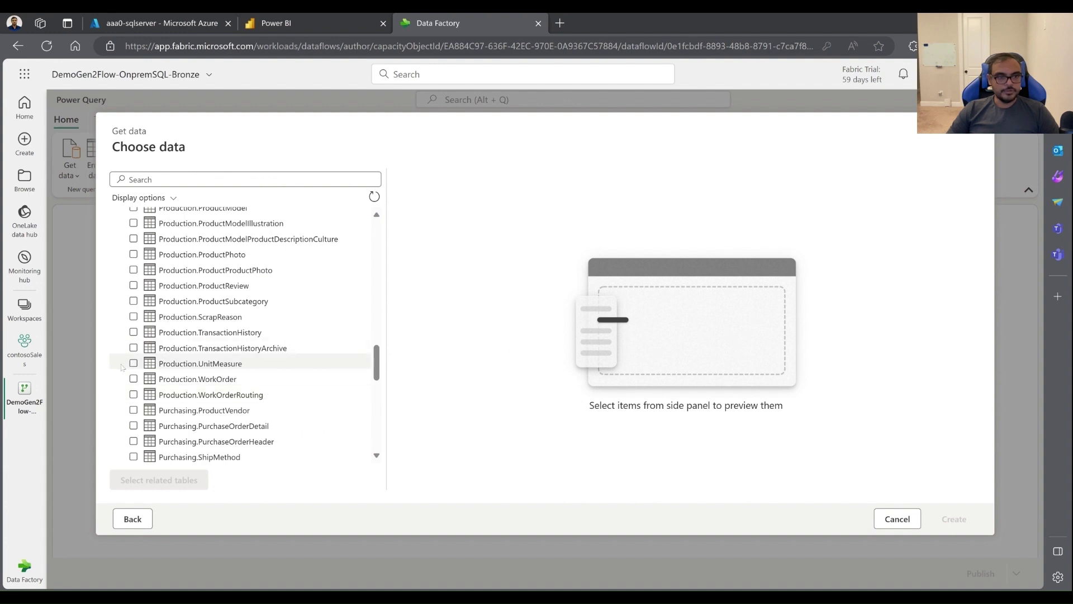
pyautogui.scroll(-4, 316, 355)
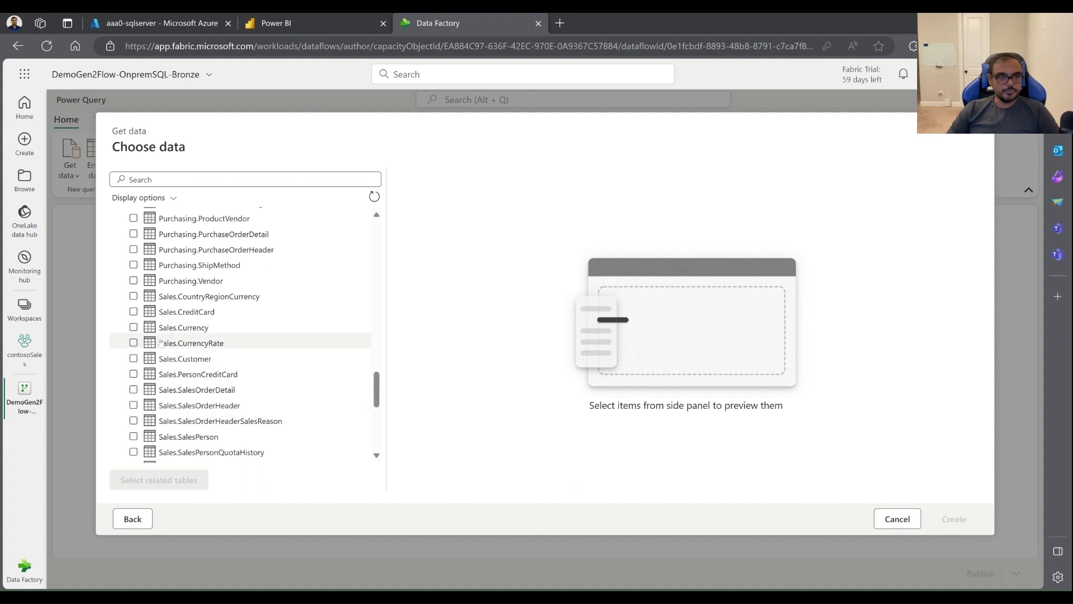
pyautogui.click(134, 327)
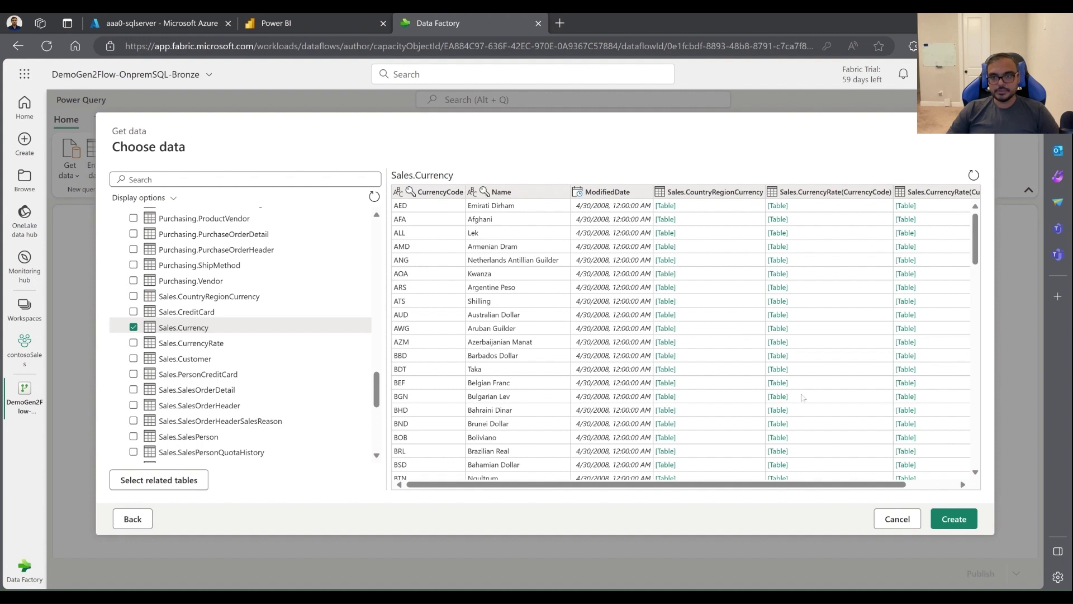
pyautogui.moveTo(761, 485); pyautogui.dragTo(629, 483)
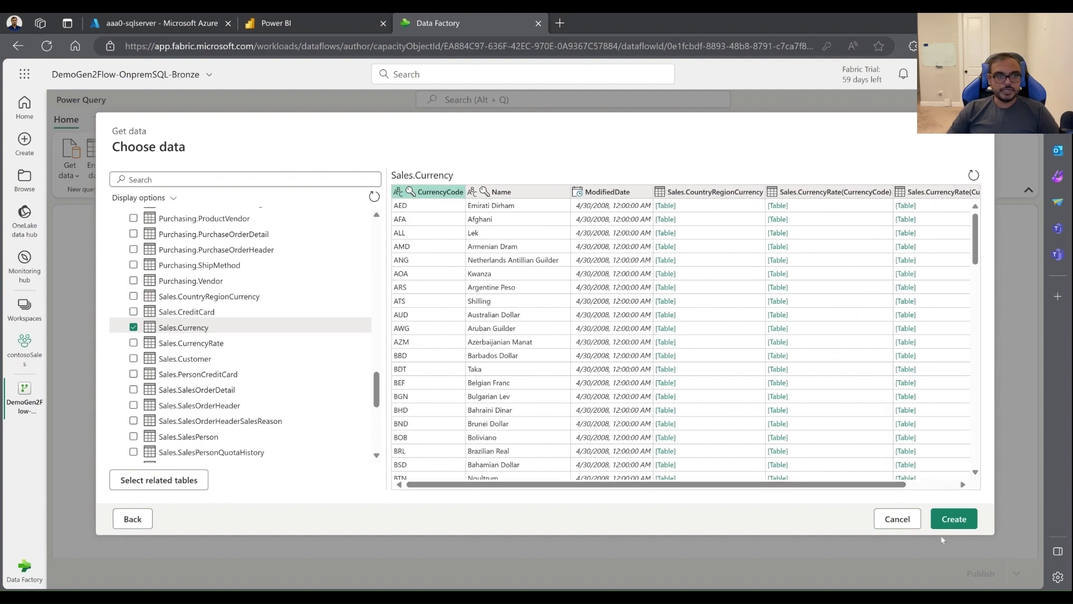
pyautogui.click(954, 517)
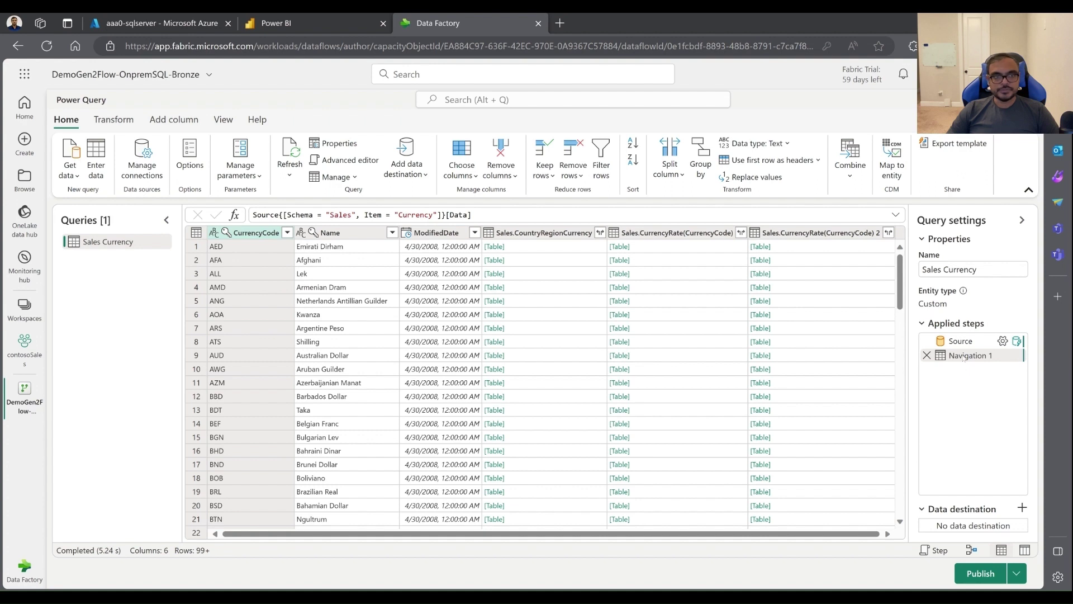
# Review the Source and Navigation 1 applied steps of the Sales Currency query.
pyautogui.moveTo(963, 356)
pyautogui.click(956, 339)
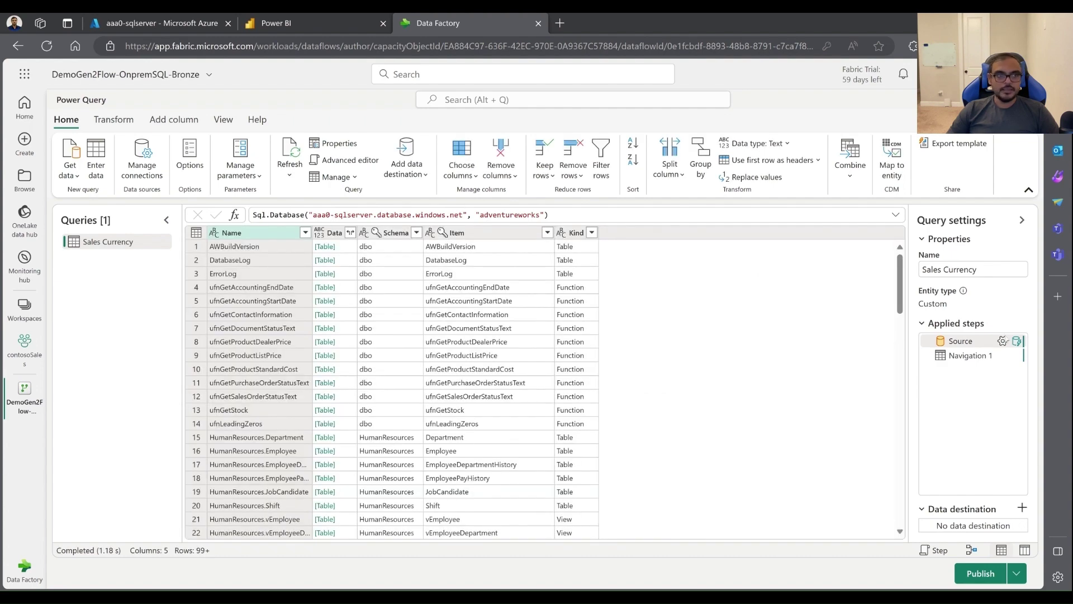
pyautogui.click(971, 356)
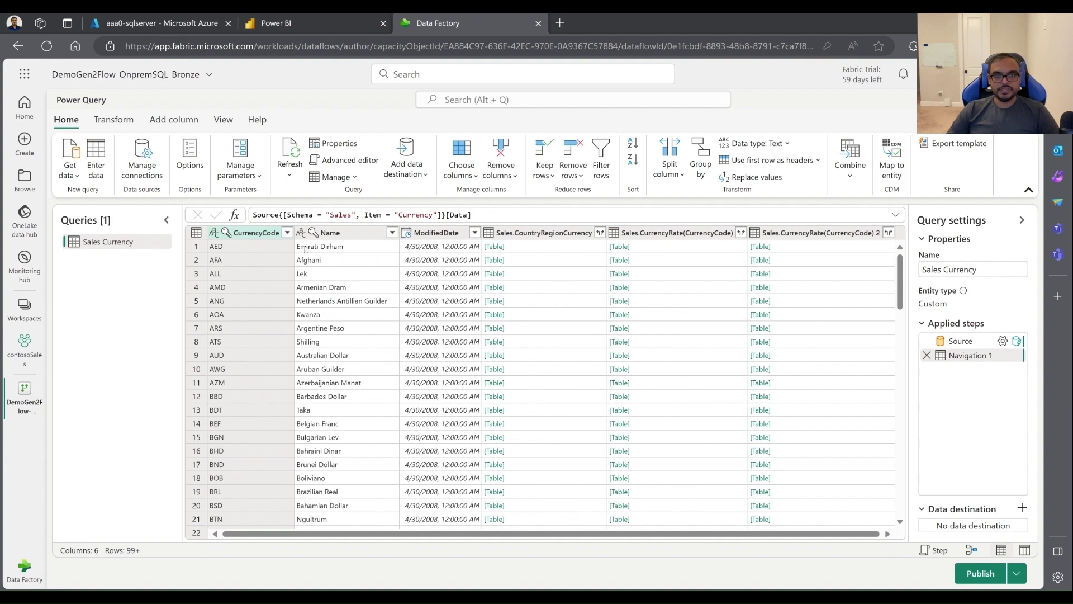
# Remove the ModifiedDate column from the Sales Currency query.
pyautogui.click(435, 233)
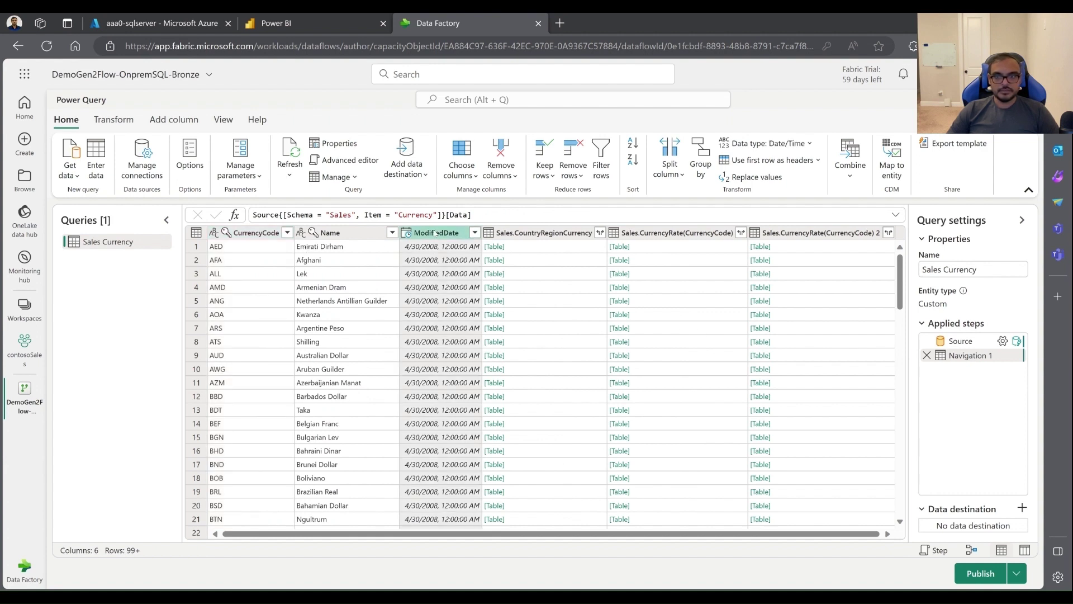
pyautogui.rightClick(435, 233)
pyautogui.click(494, 247)
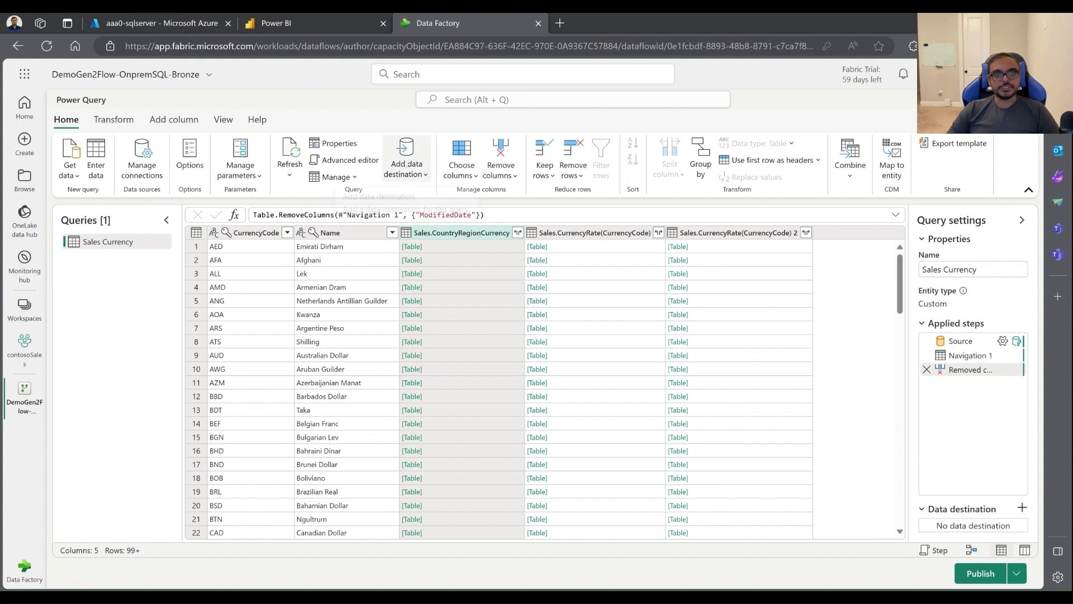
pyautogui.click(399, 174)
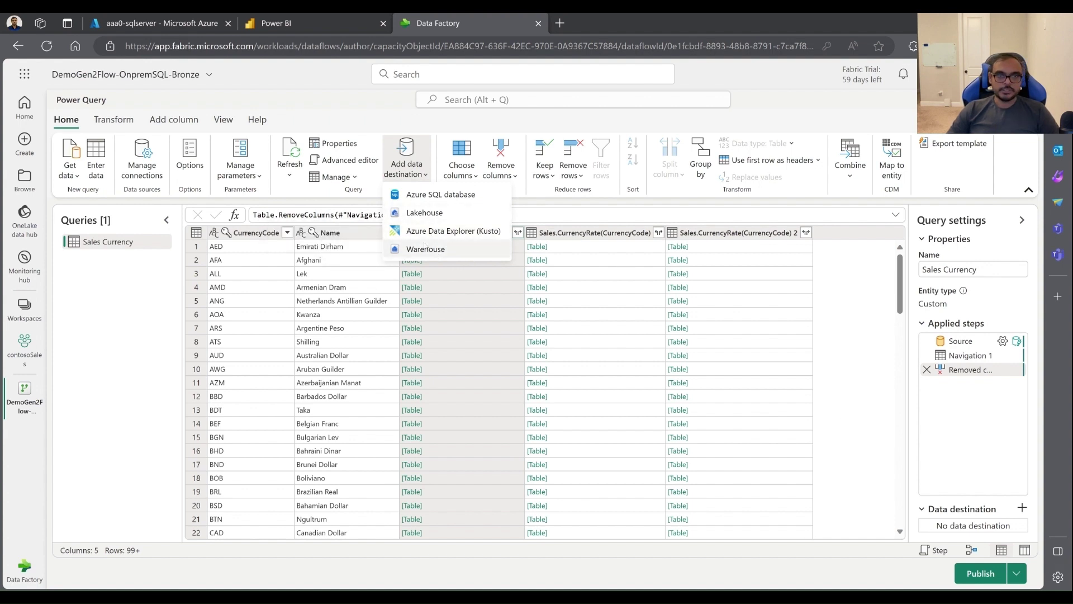
pyautogui.click(418, 213)
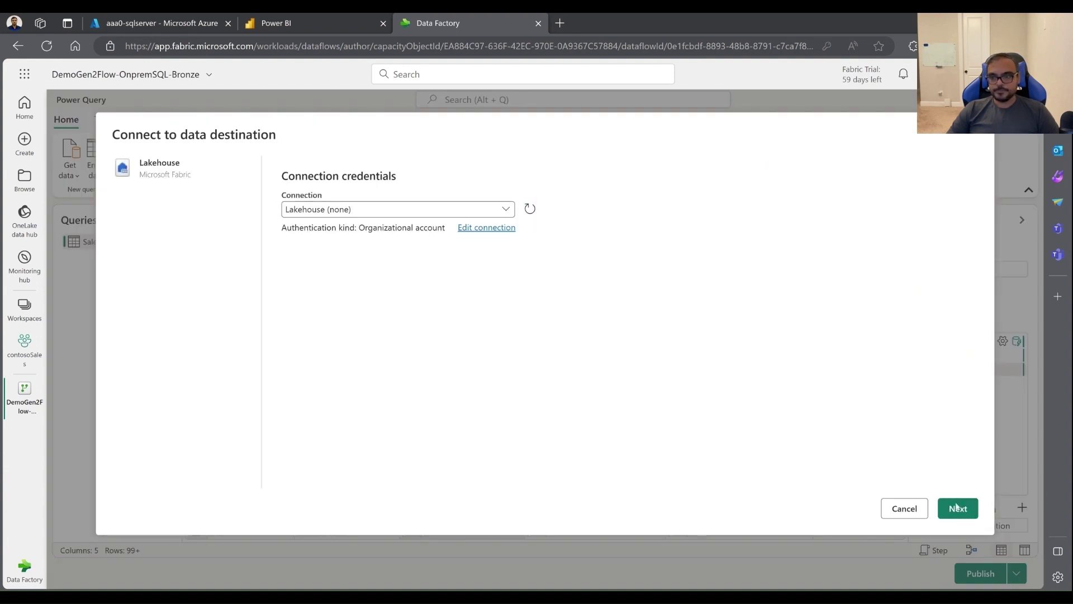
pyautogui.click(957, 508)
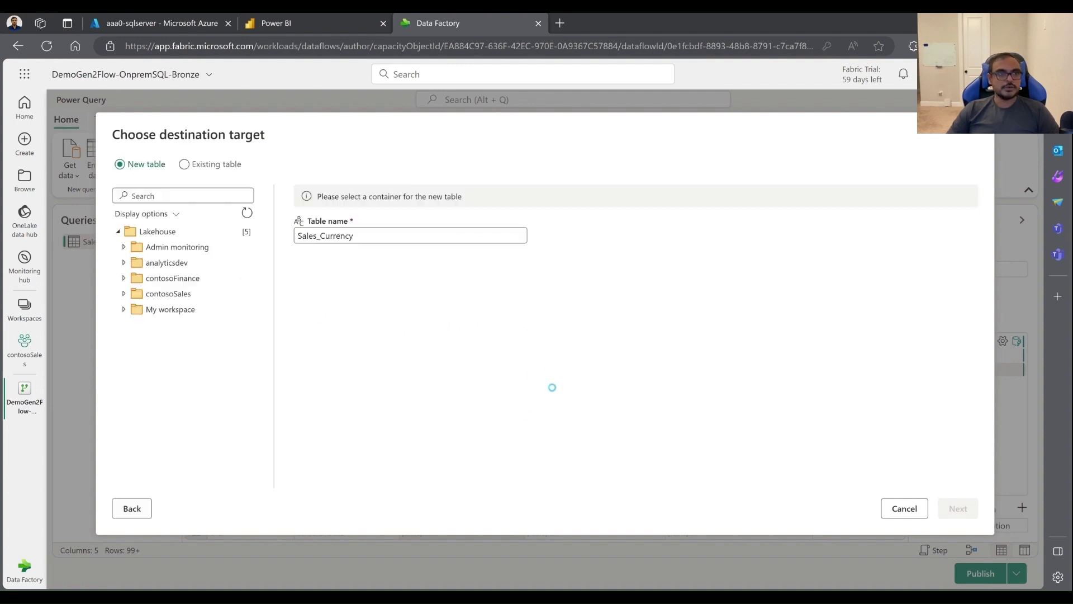
pyautogui.click(125, 294)
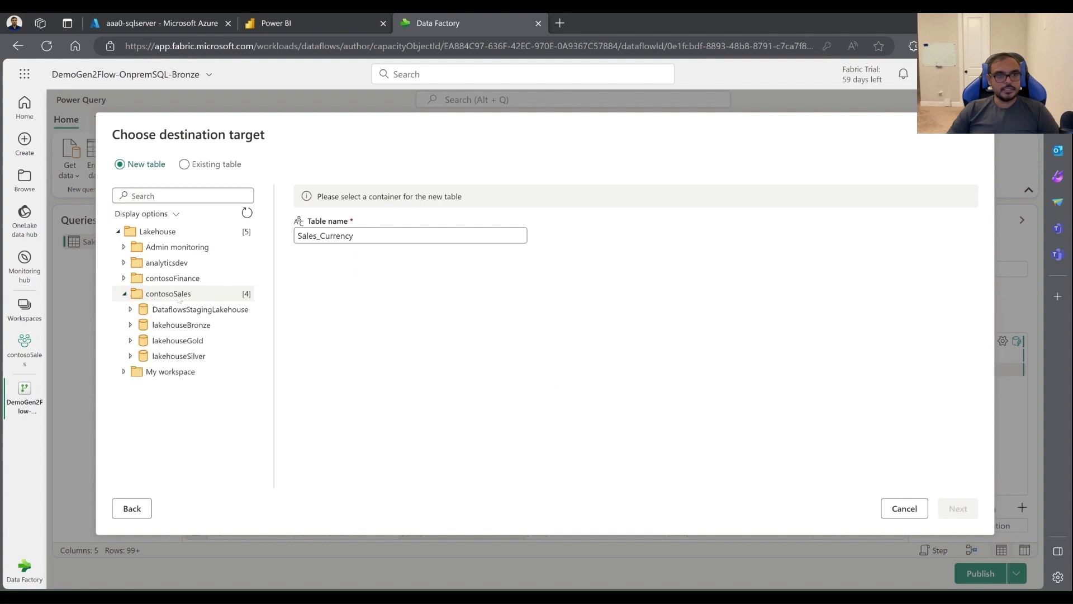
pyautogui.click(169, 326)
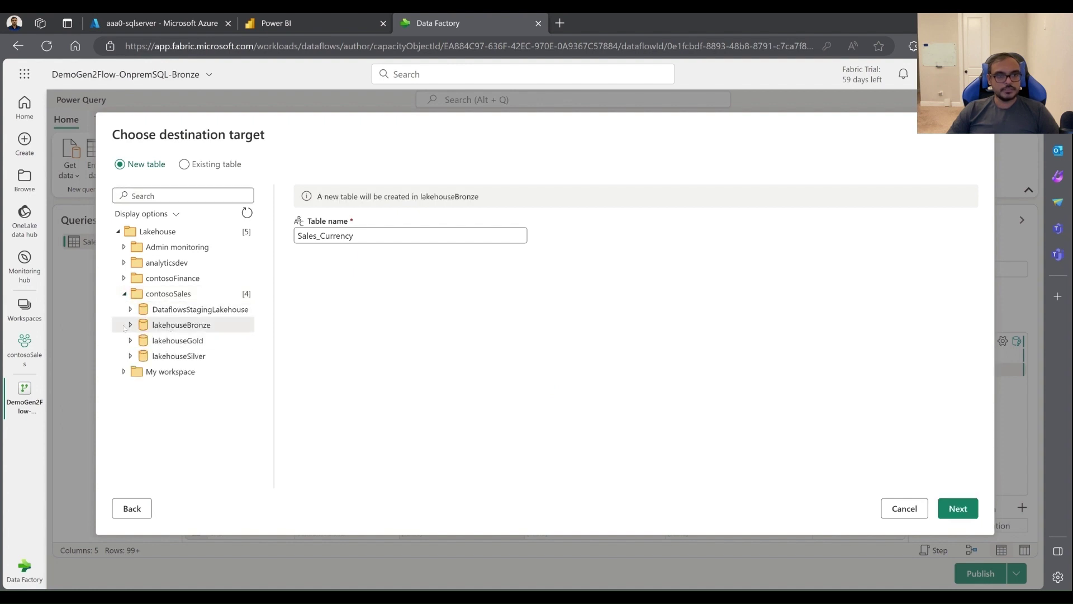
pyautogui.click(130, 325)
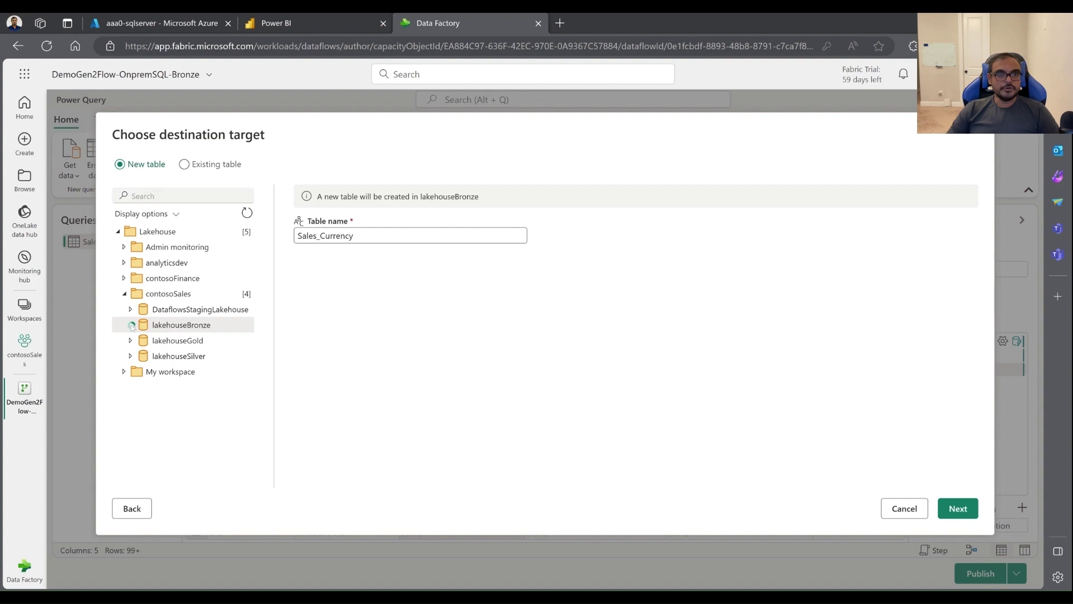
pyautogui.click(391, 235)
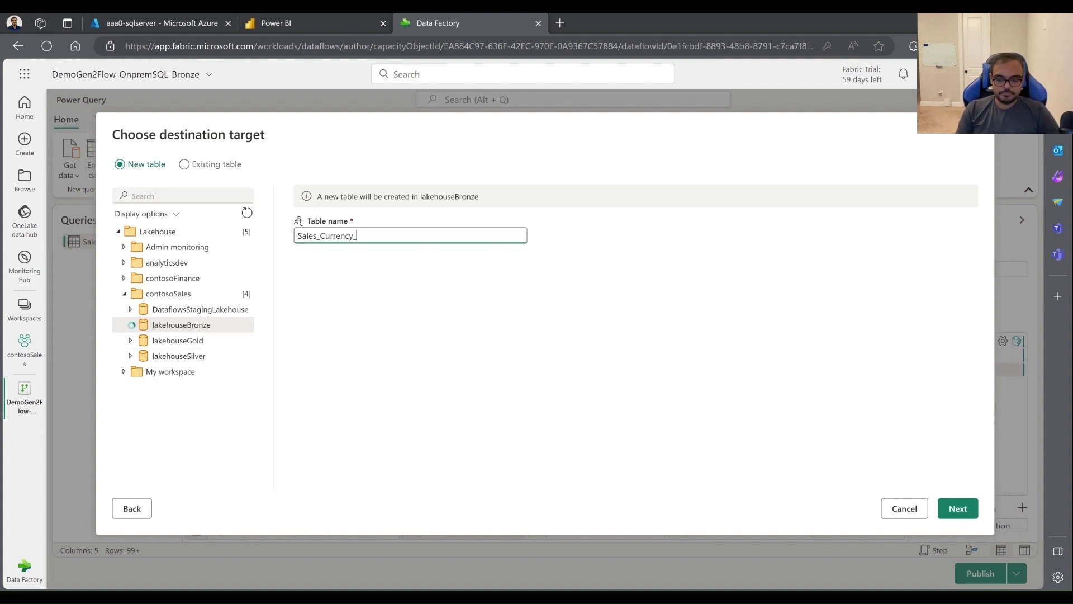
pyautogui.write('_new')
pyautogui.press('BackSpace')
pyautogui.press('BackSpace')
pyautogui.press('BackSpace')
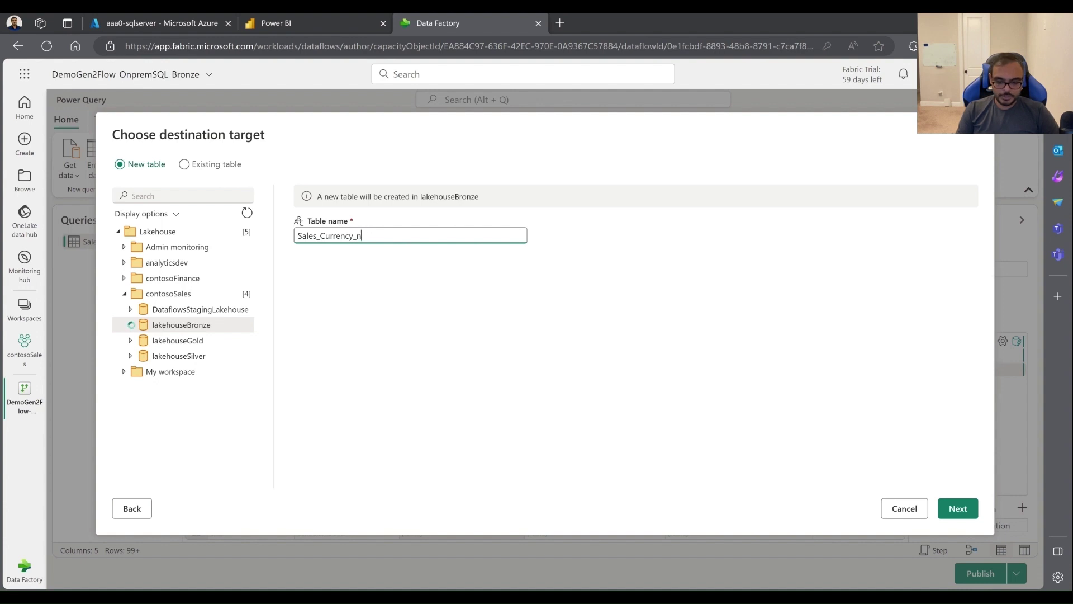
pyautogui.write('De')
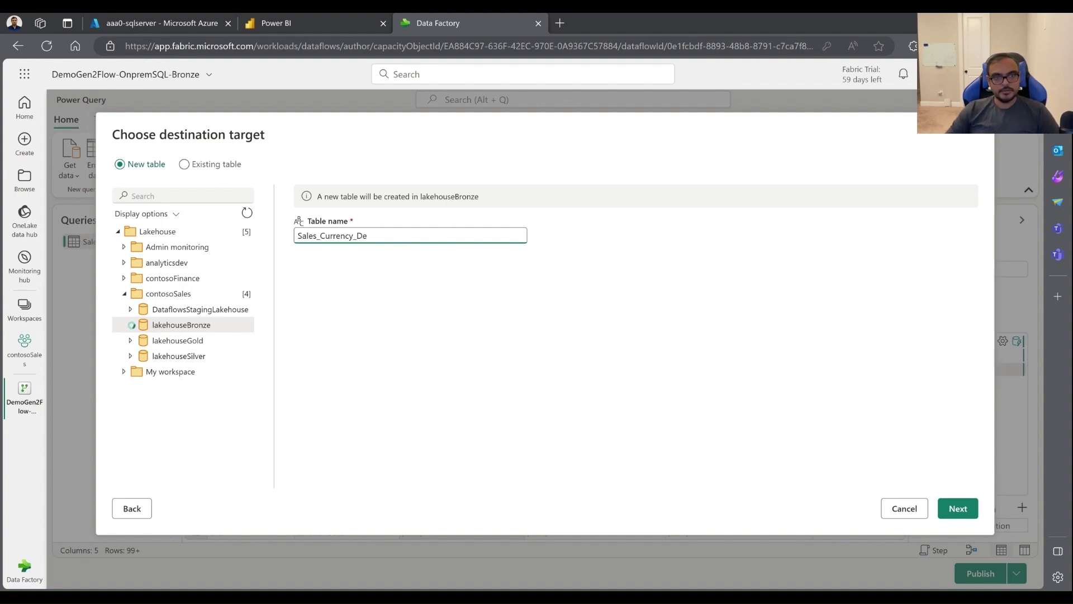
pyautogui.write('mo1')
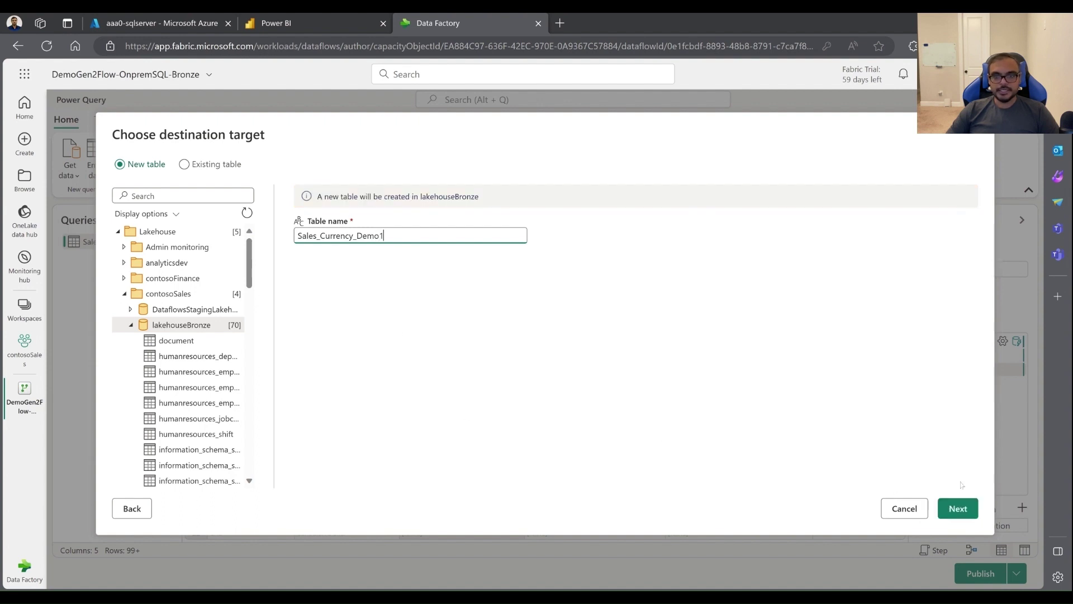
pyautogui.click(956, 509)
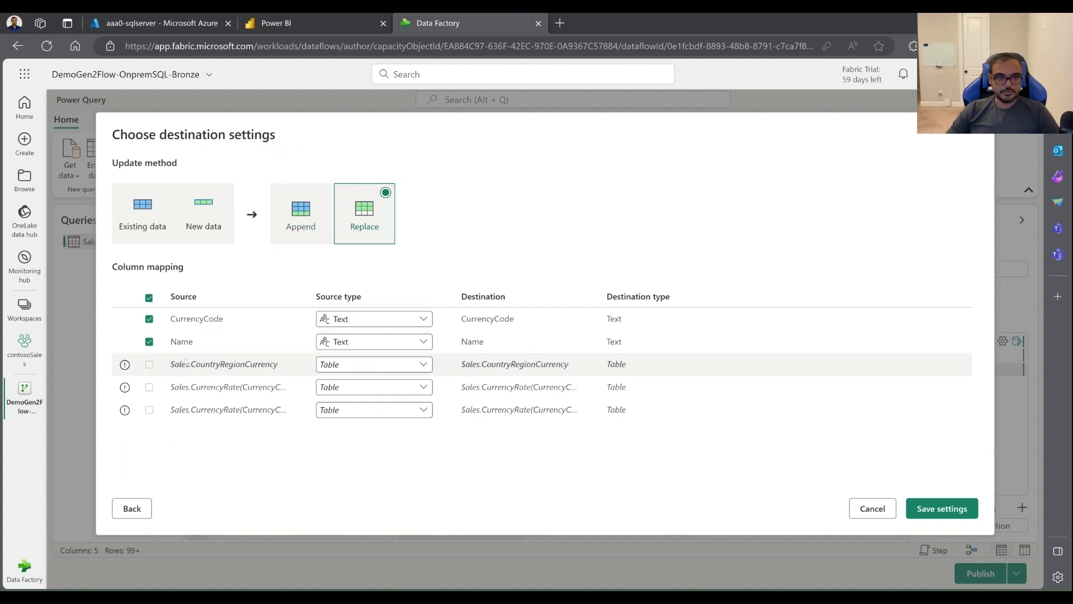
pyautogui.click(423, 364)
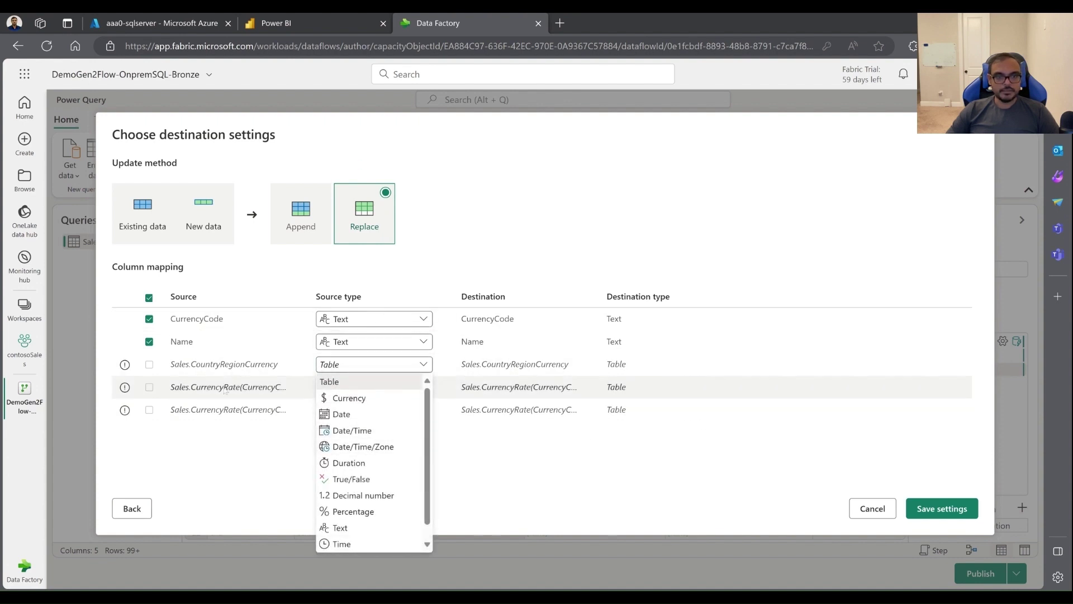
pyautogui.click(478, 468)
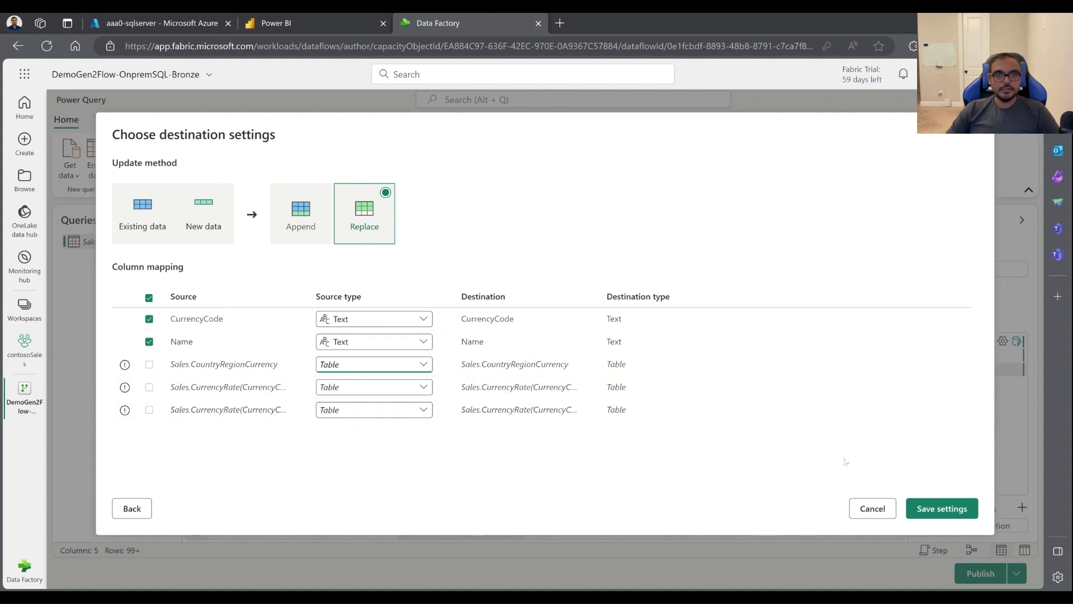
pyautogui.click(877, 510)
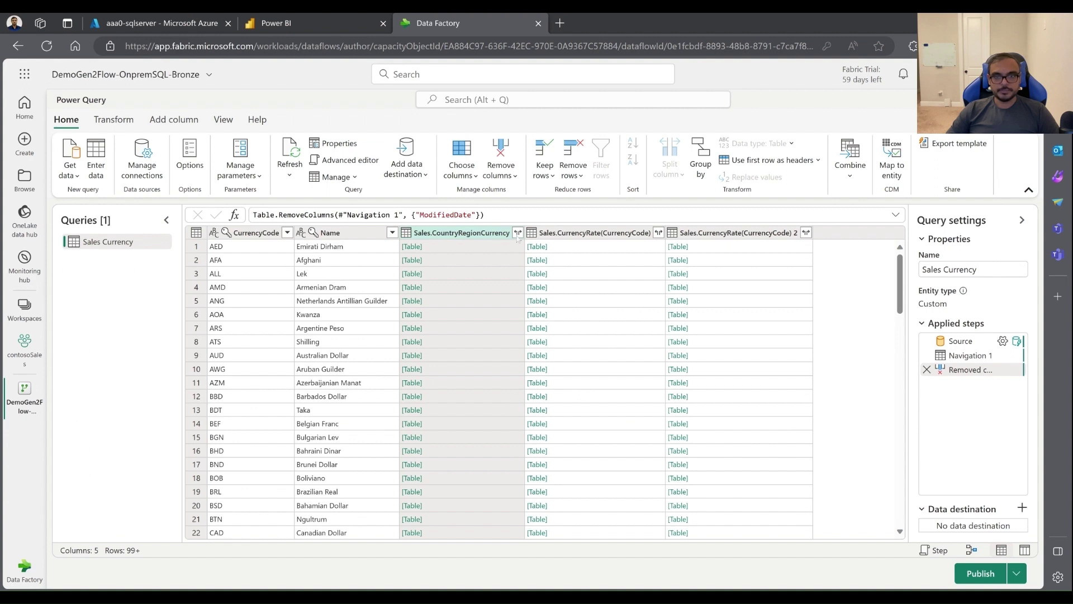
# Expand the Sales.CountryRegionCurrency column to include only CurrencyCode, without the original column name as prefix.
pyautogui.click(518, 232)
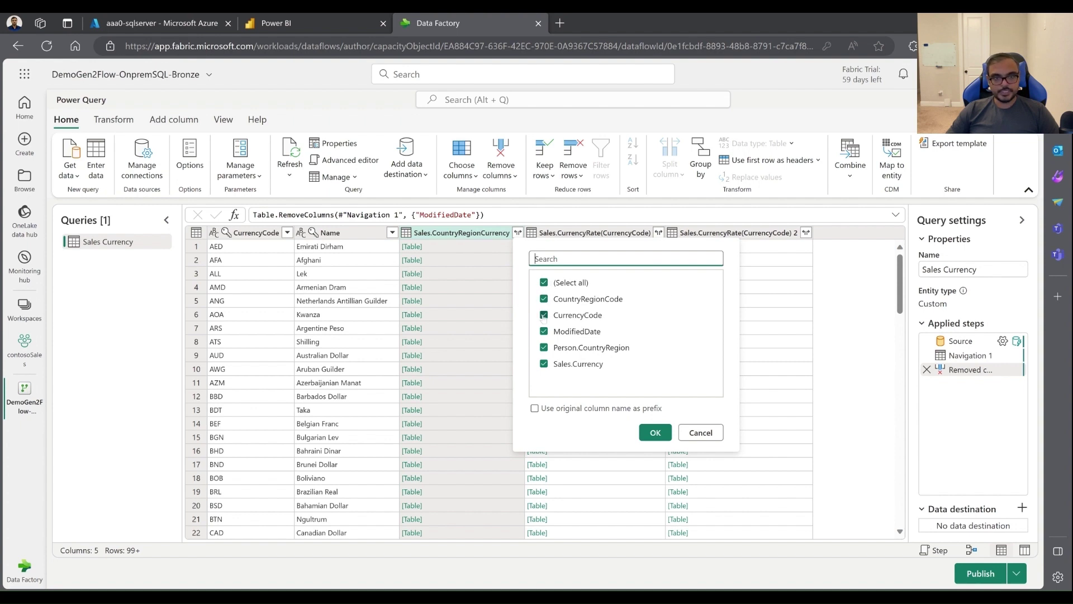
pyautogui.click(544, 284)
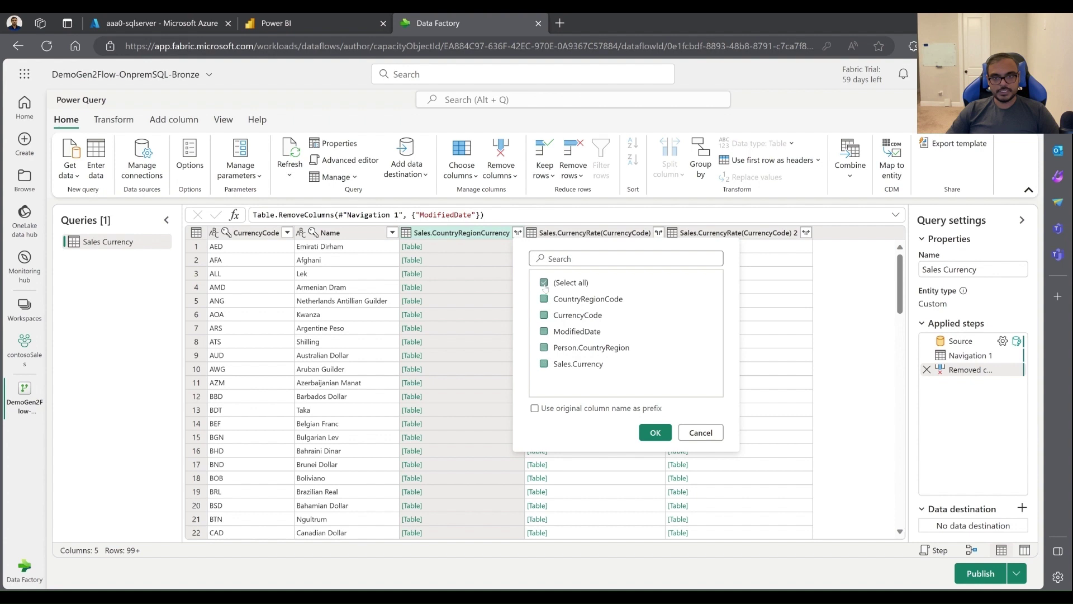
pyautogui.click(543, 315)
pyautogui.click(655, 432)
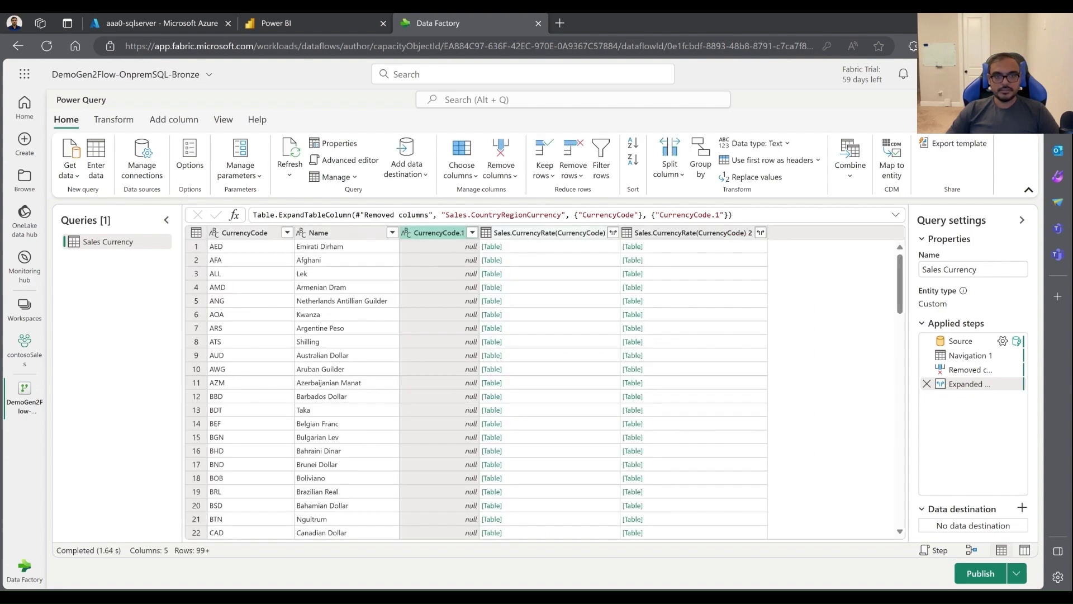
# Remove the CurrencyCode.1, Sales.CurrencyRate(CurrencyCode) and Sales.CurrencyRate(CurrencyCode) 2 columns from the Sales Currency query.
pyautogui.scroll(-2, 398, 374)
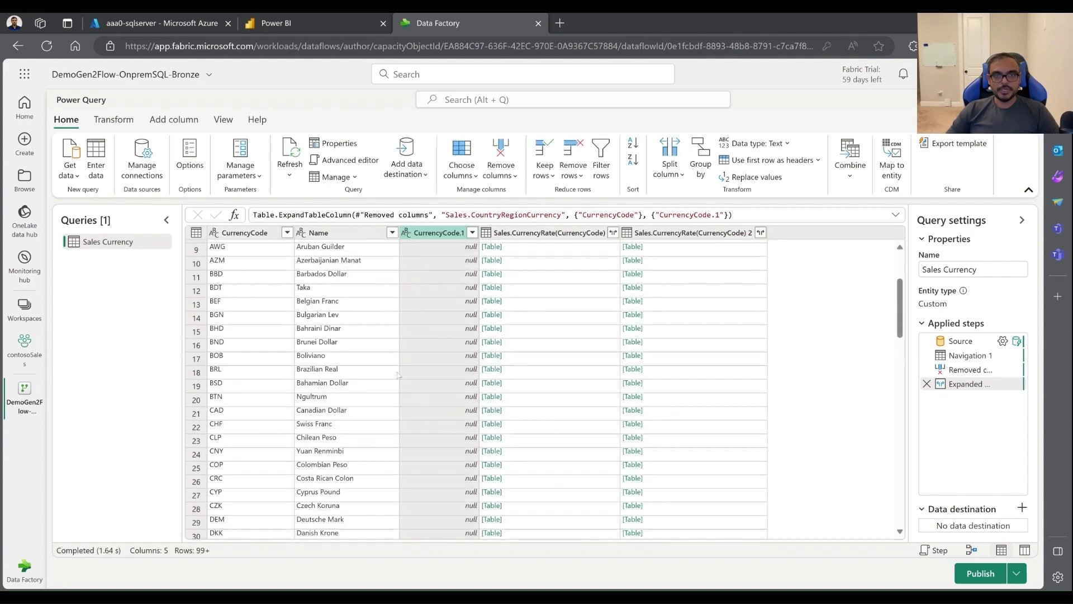
pyautogui.rightClick(447, 235)
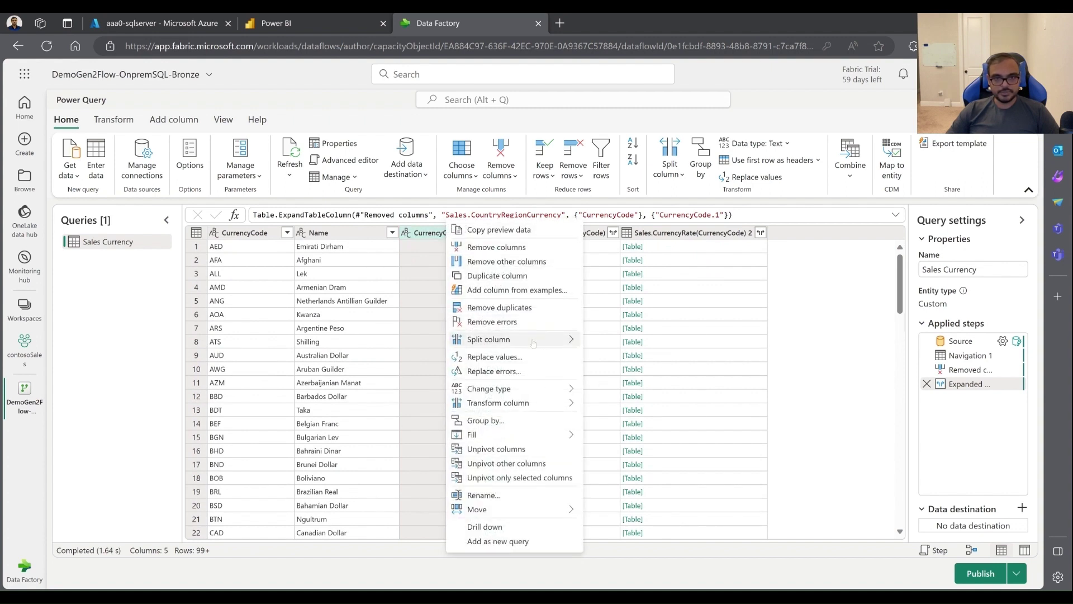
pyautogui.moveTo(533, 340)
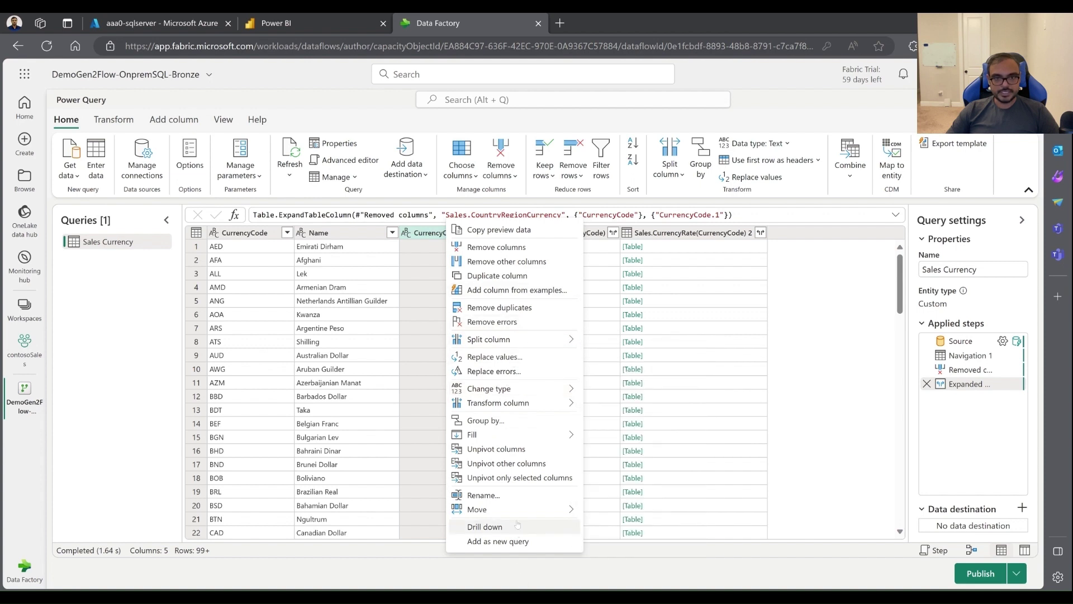
pyautogui.moveTo(518, 517)
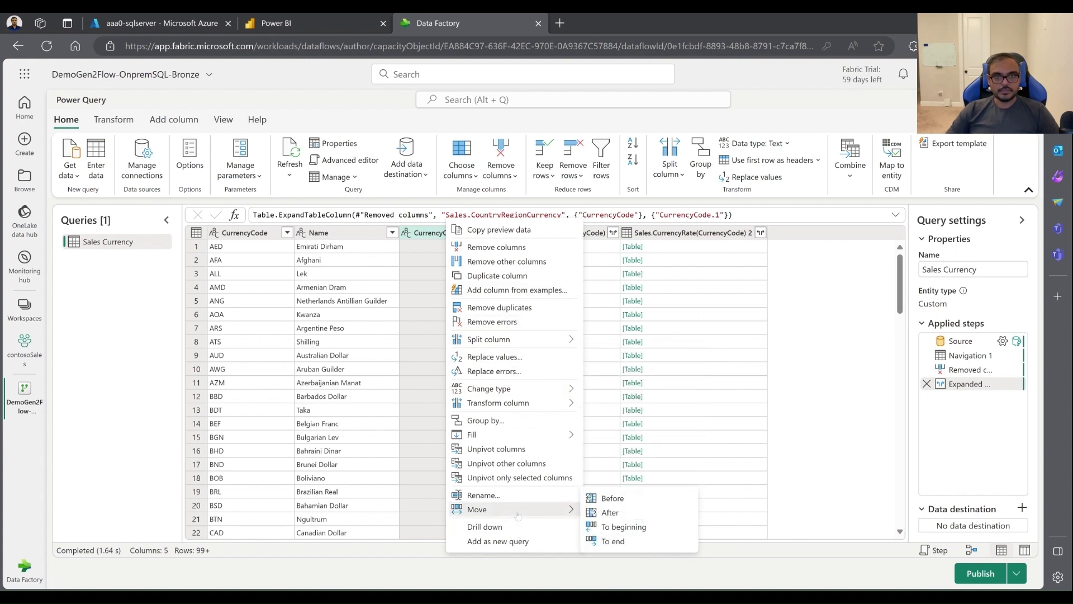
pyautogui.click(481, 247)
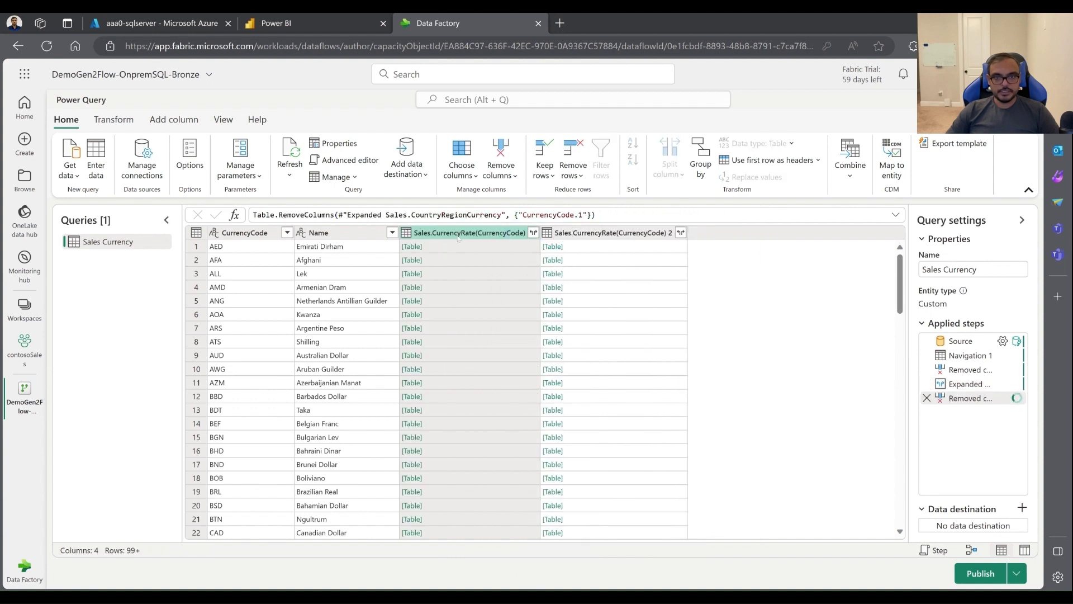
pyautogui.rightClick(457, 236)
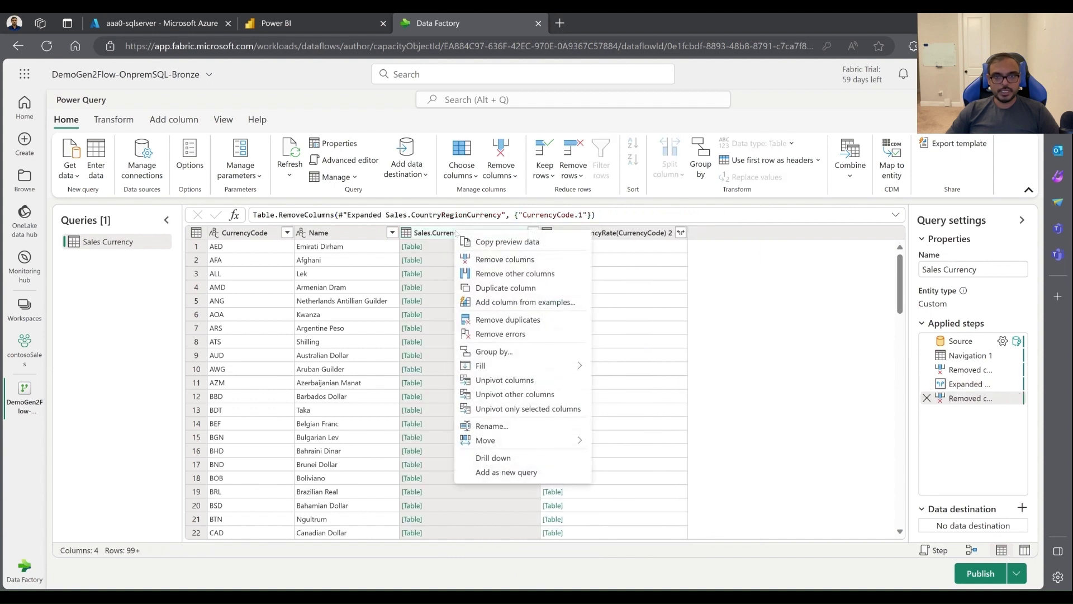
pyautogui.click(487, 260)
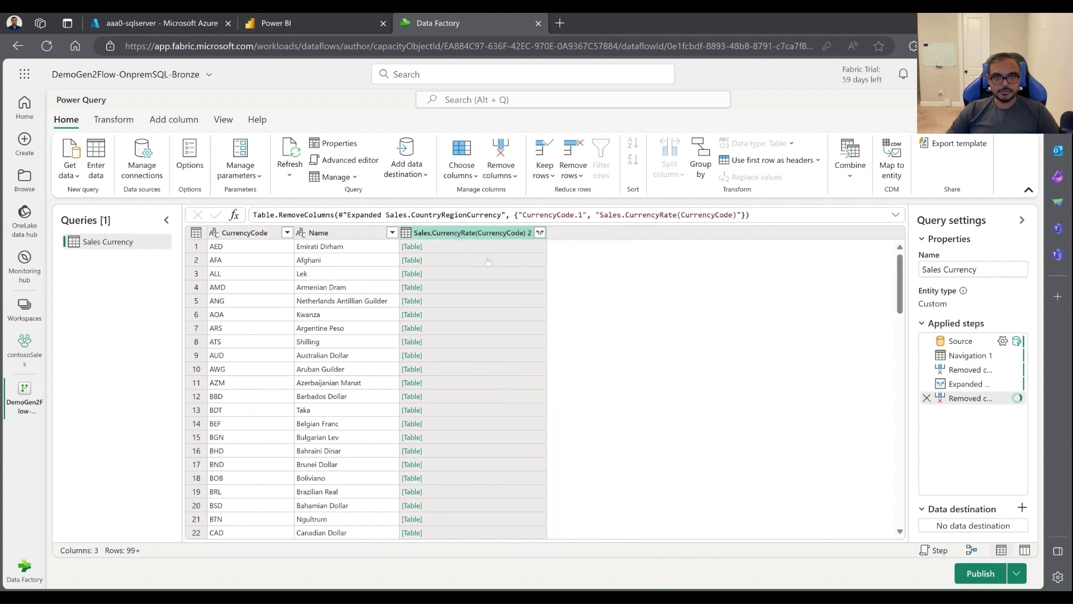
pyautogui.rightClick(457, 232)
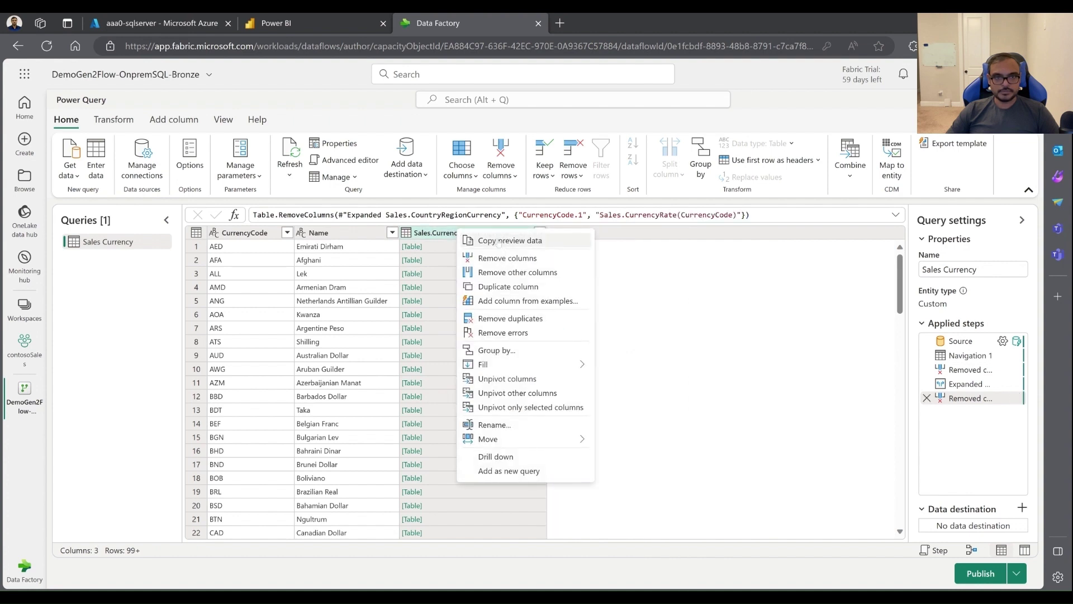
pyautogui.click(497, 259)
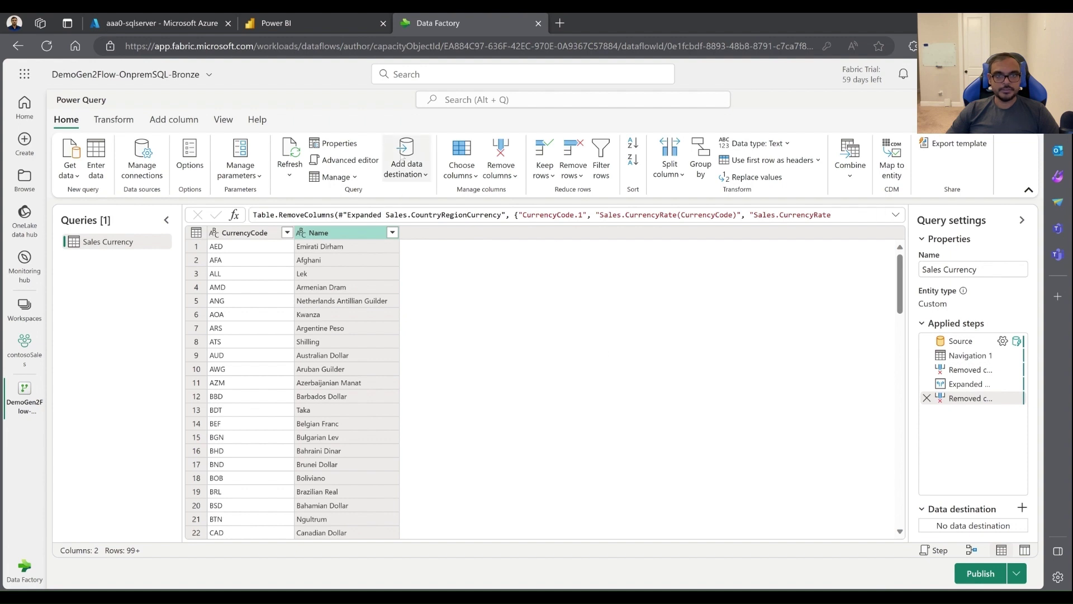
# Add a Lakehouse data destination to the Sales Currency query using the Lakehouse (none) connection.
pyautogui.click(406, 163)
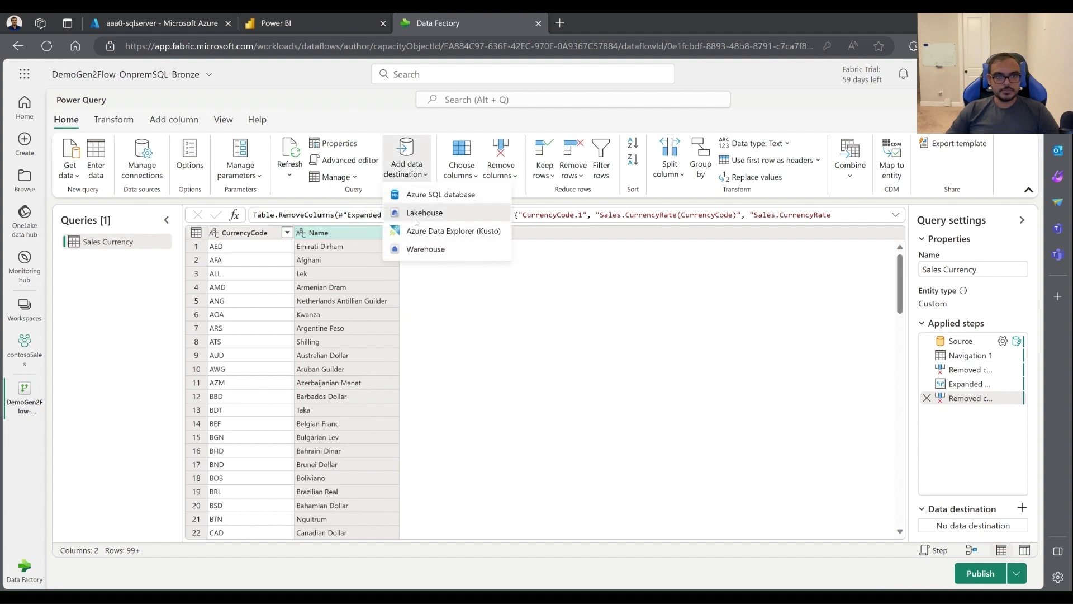
pyautogui.click(421, 213)
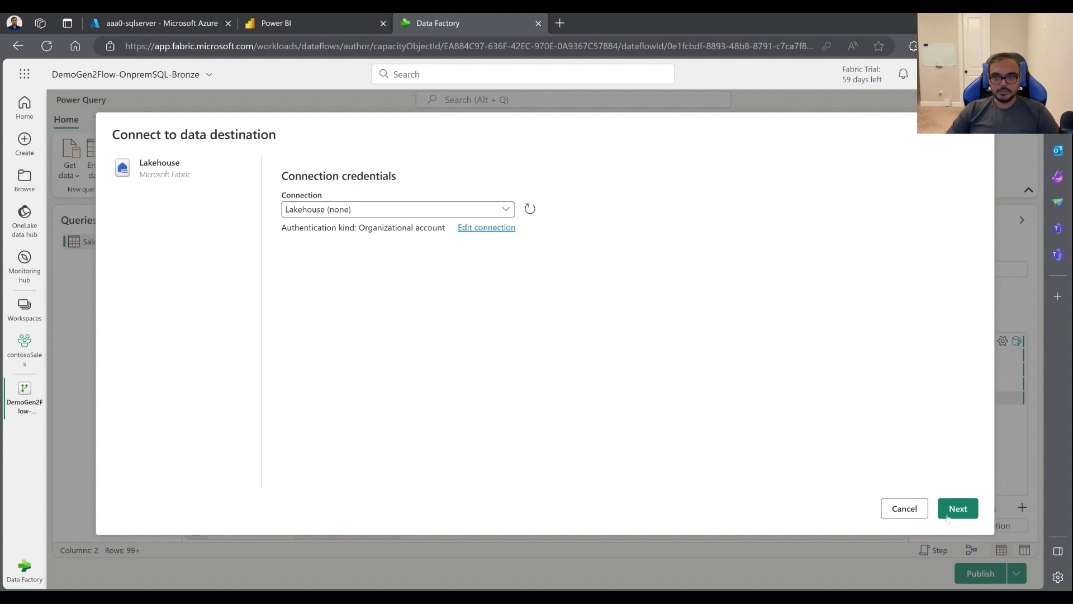
pyautogui.click(959, 512)
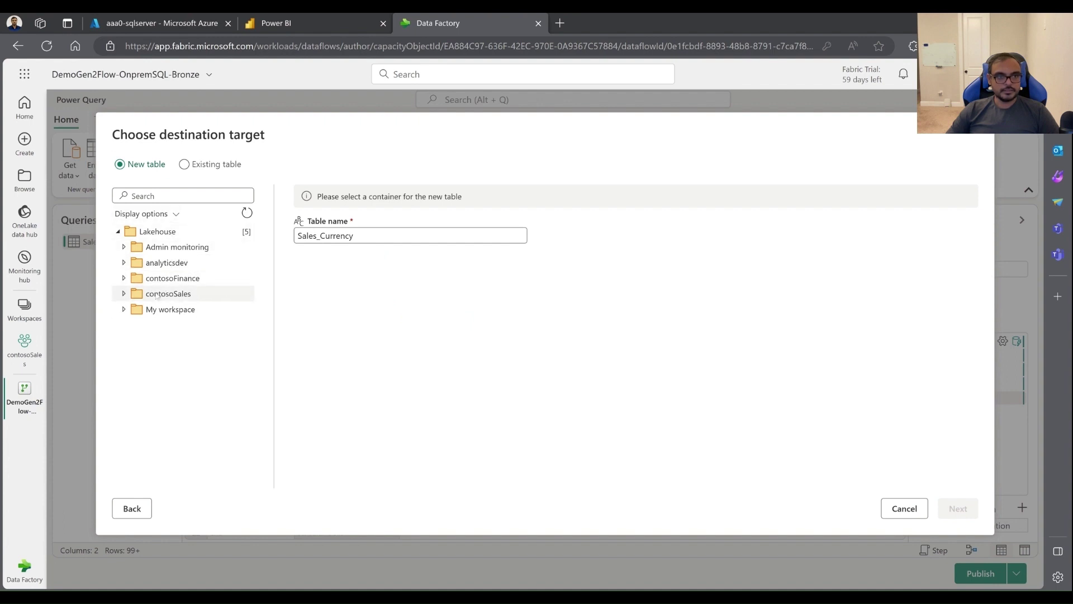
# Target a new table named Sales_Currency_demo in lakehouseBronze of the contosoSales workspace and save the destination settings with the Replace update method.
pyautogui.click(124, 294)
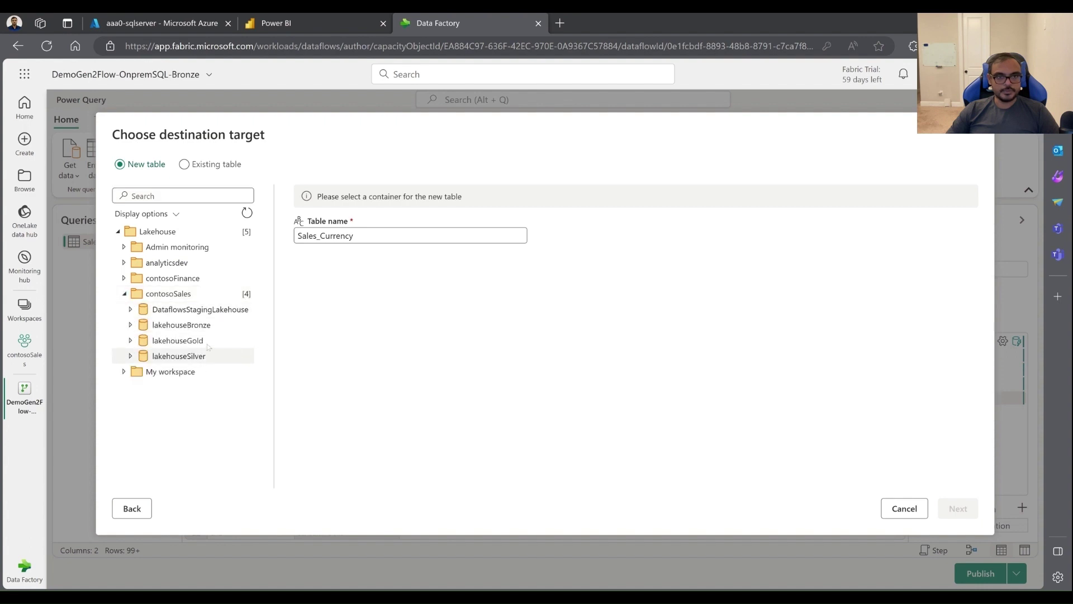
pyautogui.click(181, 325)
pyautogui.click(357, 237)
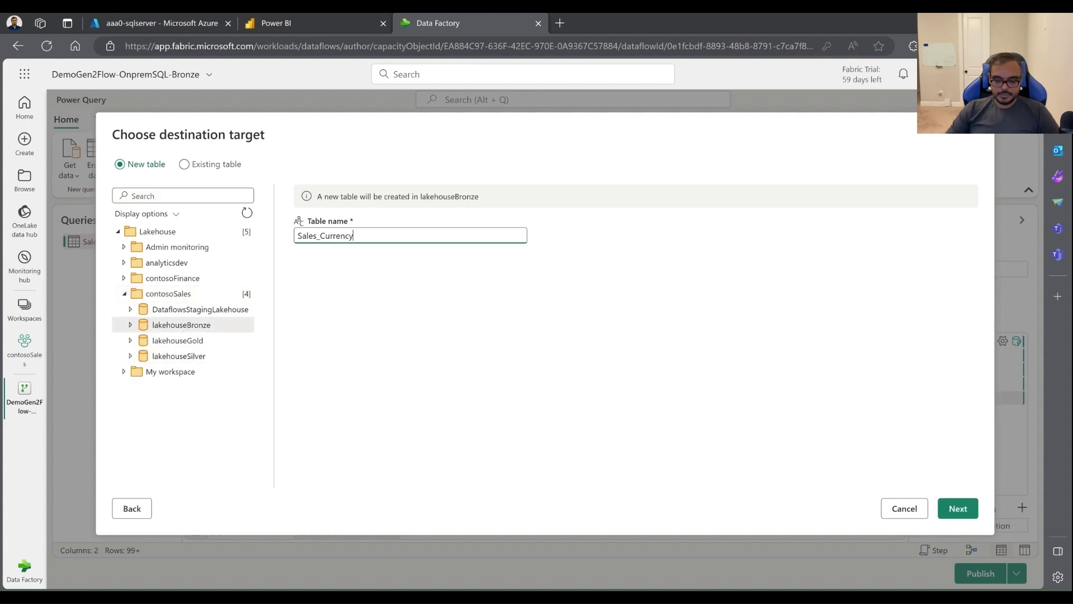
pyautogui.hotkey('ctrl', 'a')
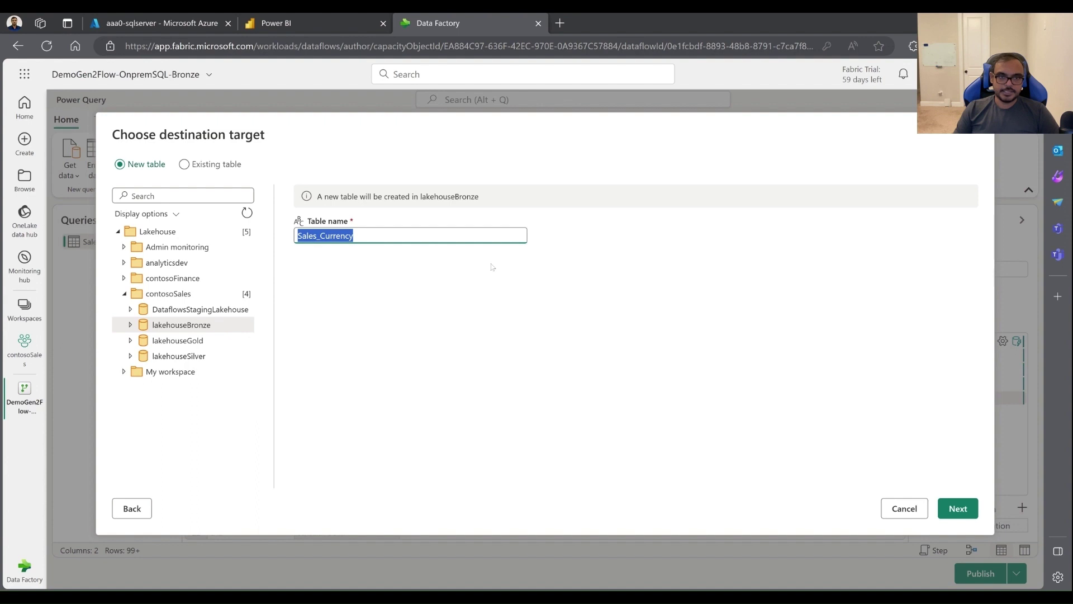
pyautogui.press('End')
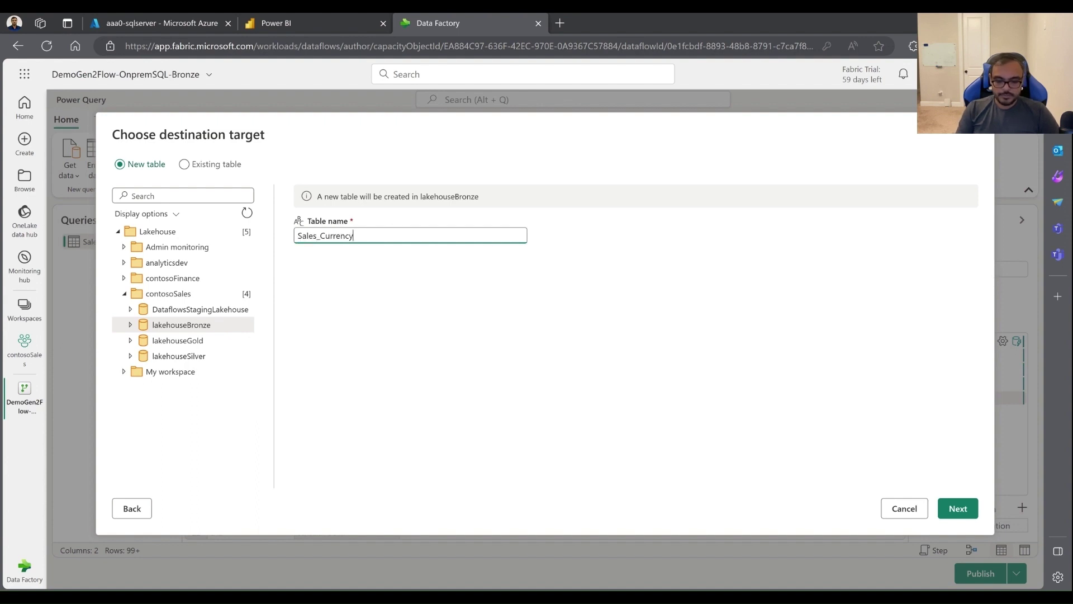
pyautogui.write('_demo2')
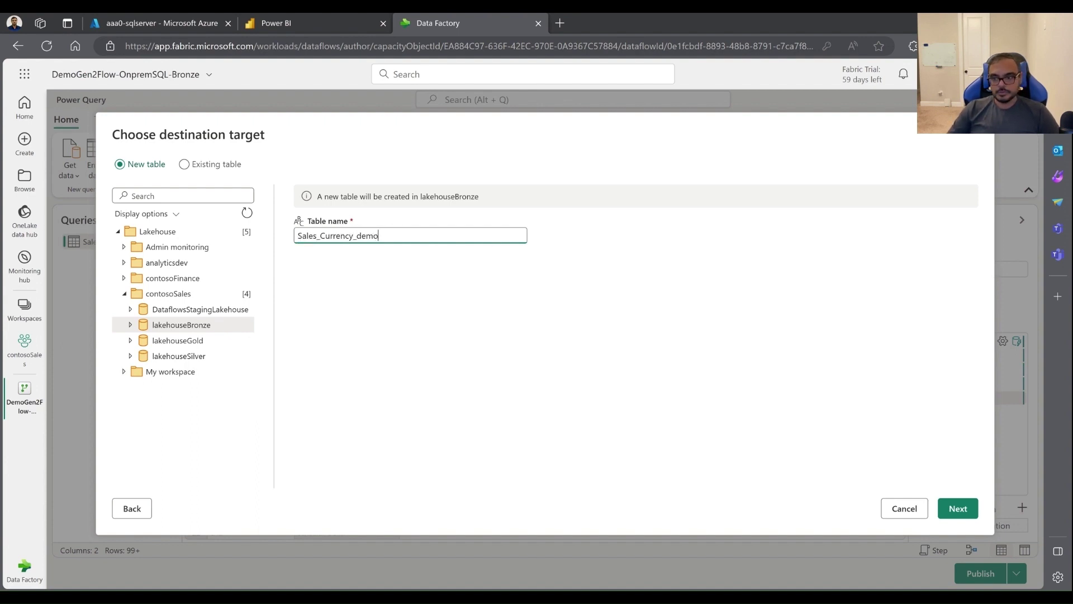
pyautogui.click(958, 509)
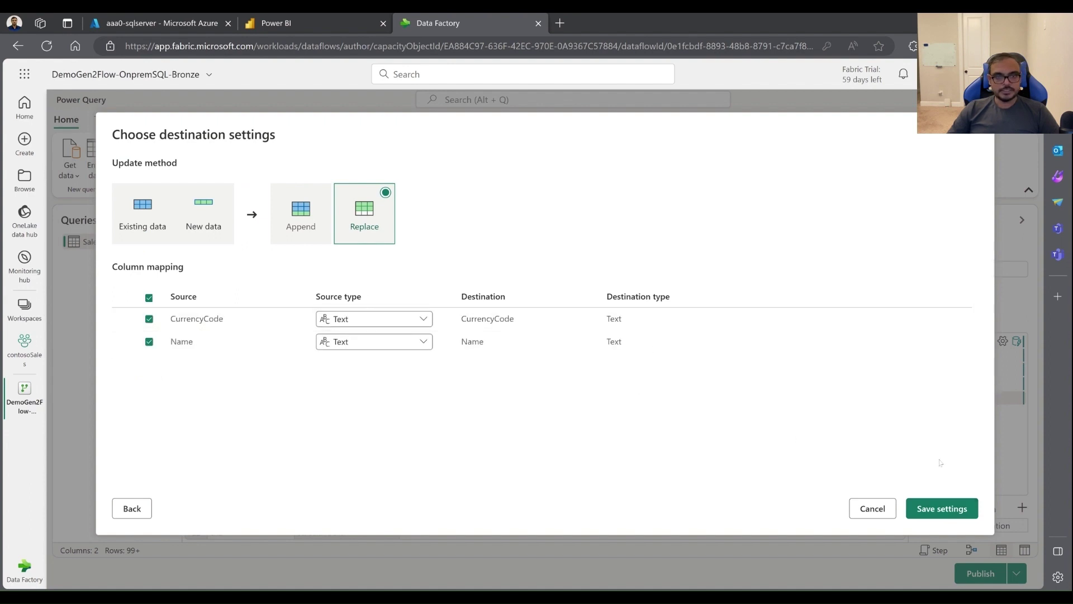
pyautogui.click(944, 510)
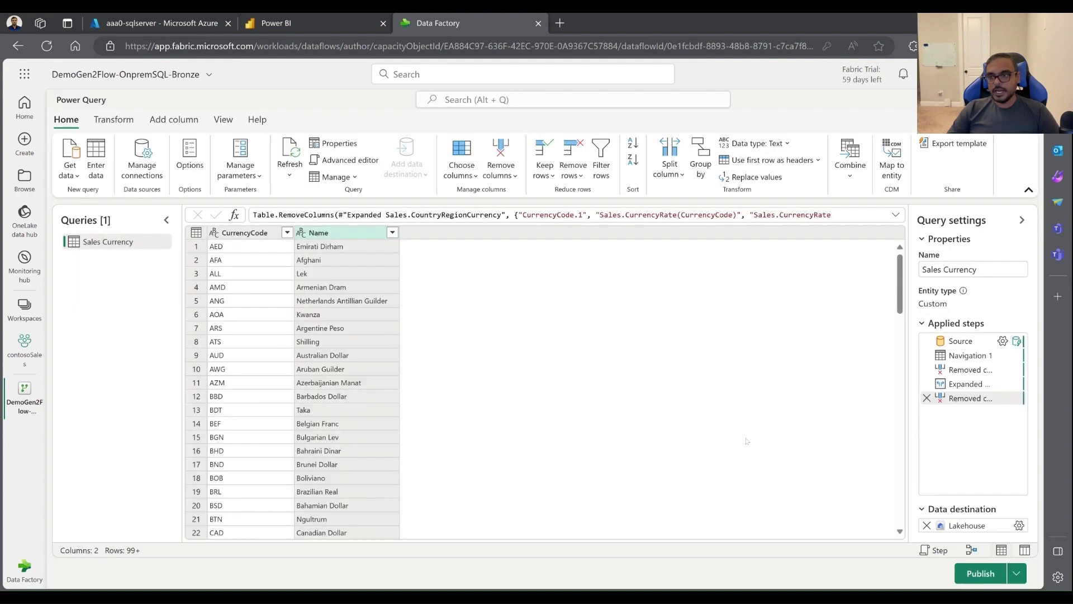
# Publish the dataflow and filter the contosoSales workspace items to the Dataflow Gen2 type.
pyautogui.click(988, 572)
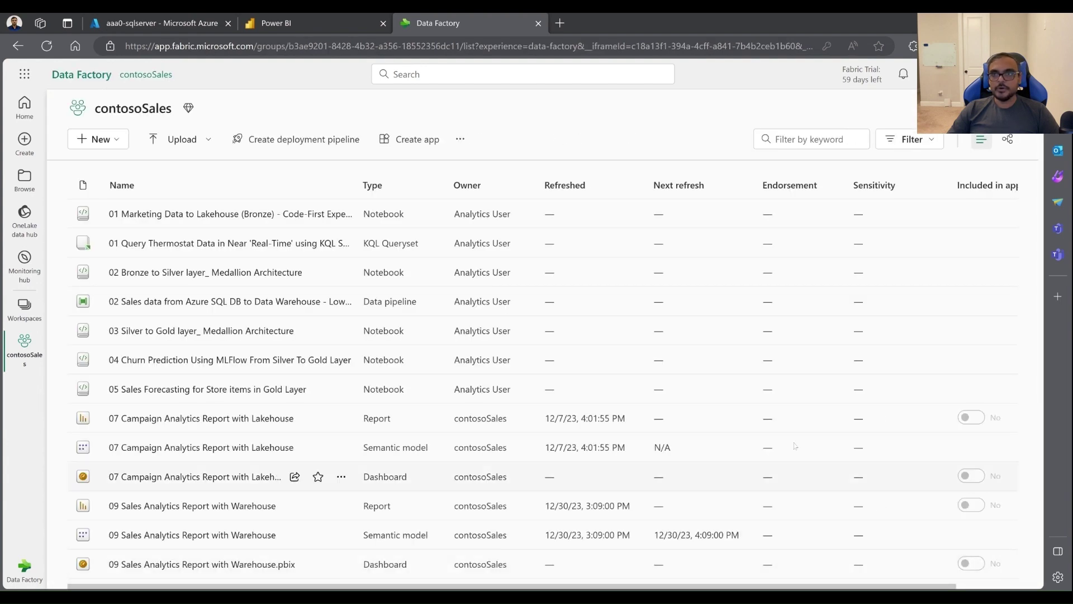
pyautogui.click(926, 141)
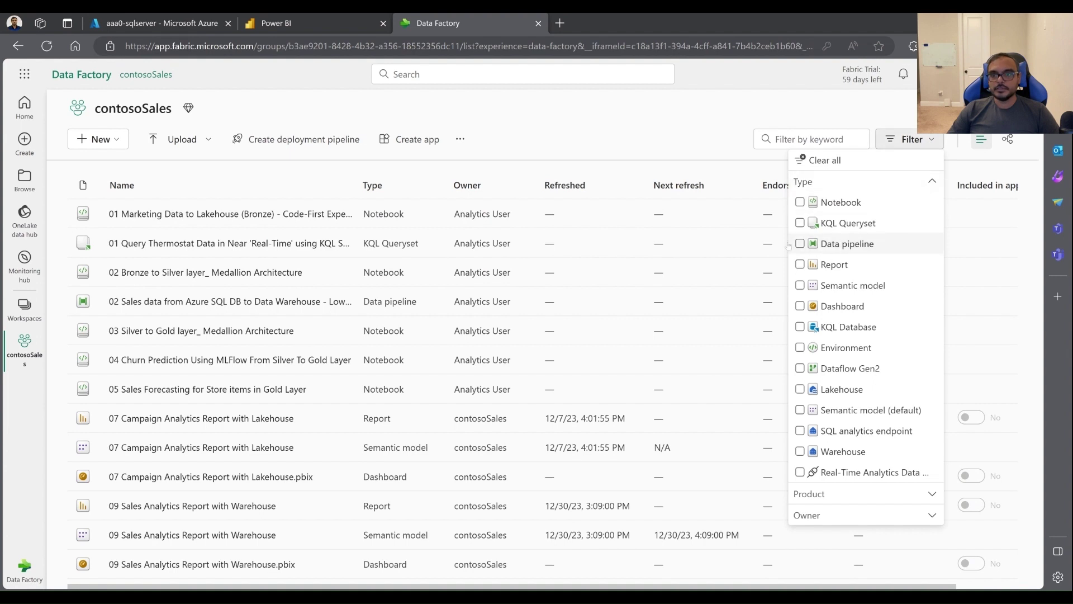
pyautogui.click(799, 368)
pyautogui.click(155, 461)
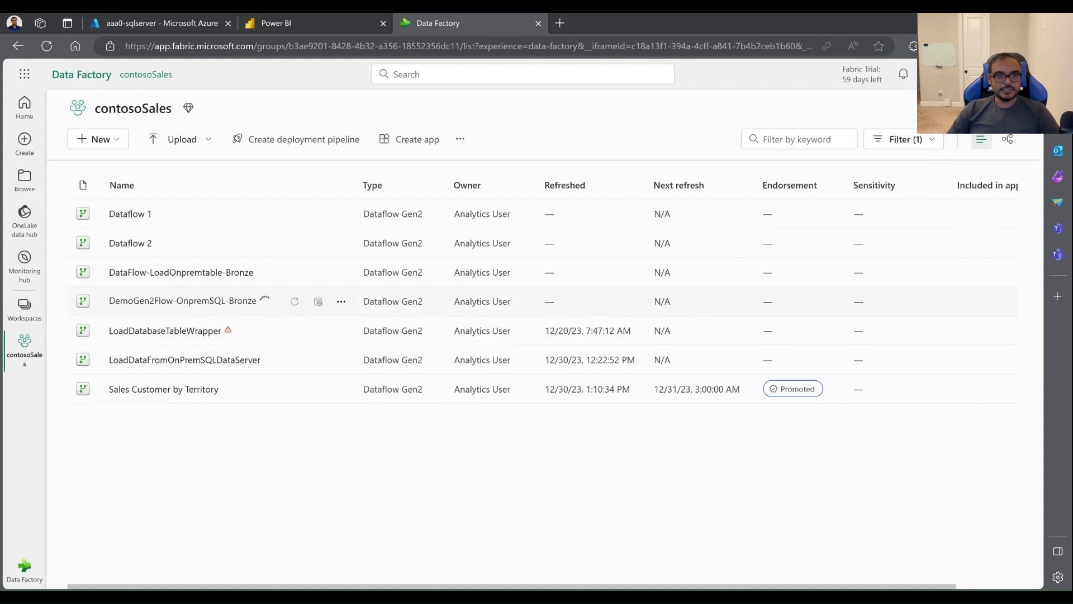
# Check the refresh history of DemoGen2Flow-OnpremSQL-Bronze and view the details of its on-demand refresh run.
pyautogui.click(339, 302)
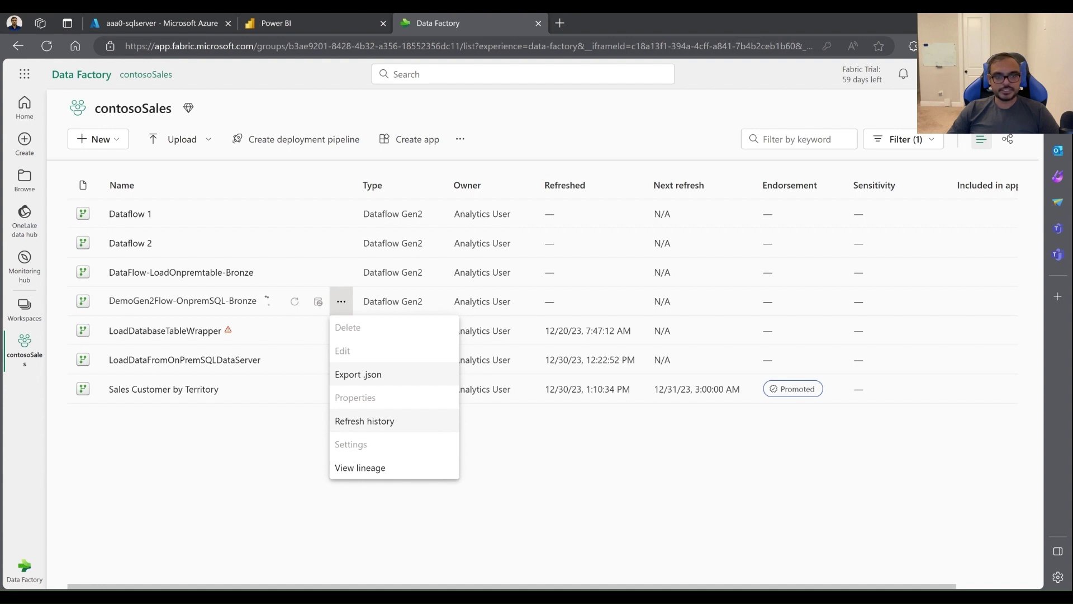
pyautogui.click(354, 422)
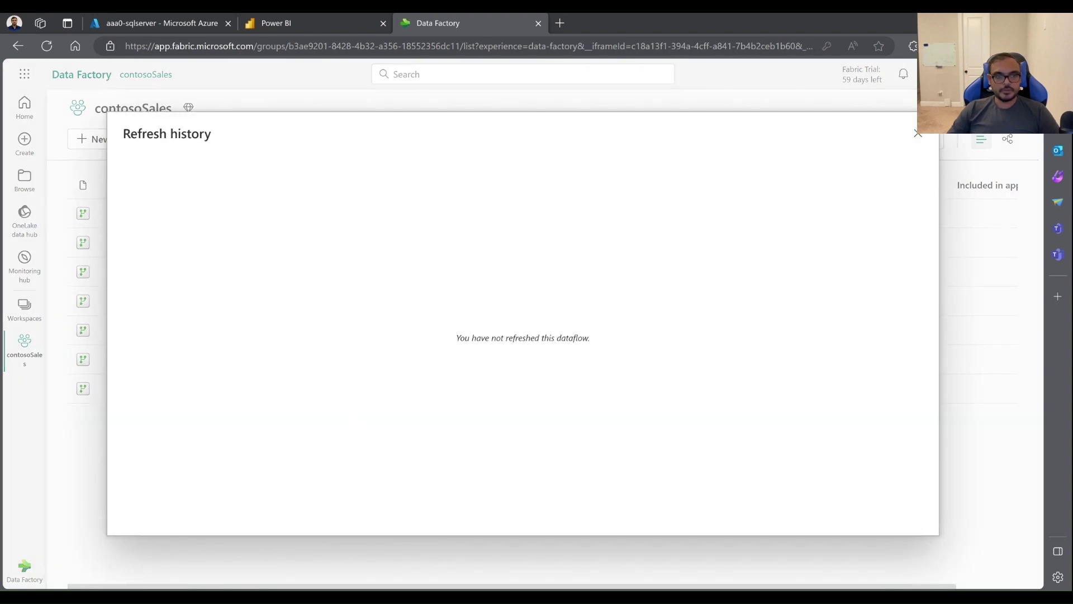
pyautogui.click(919, 136)
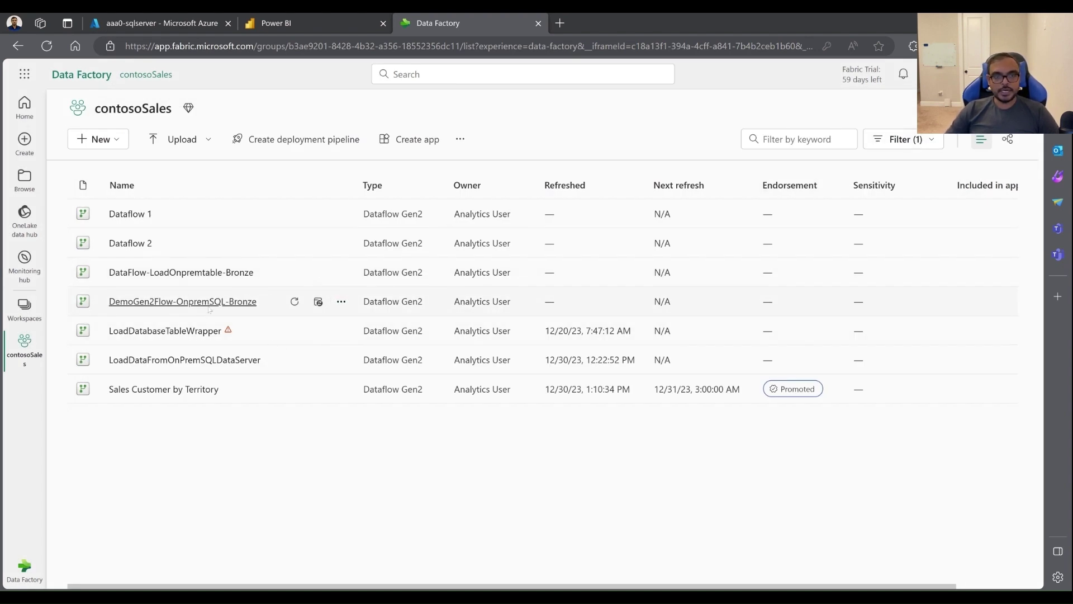
pyautogui.click(341, 302)
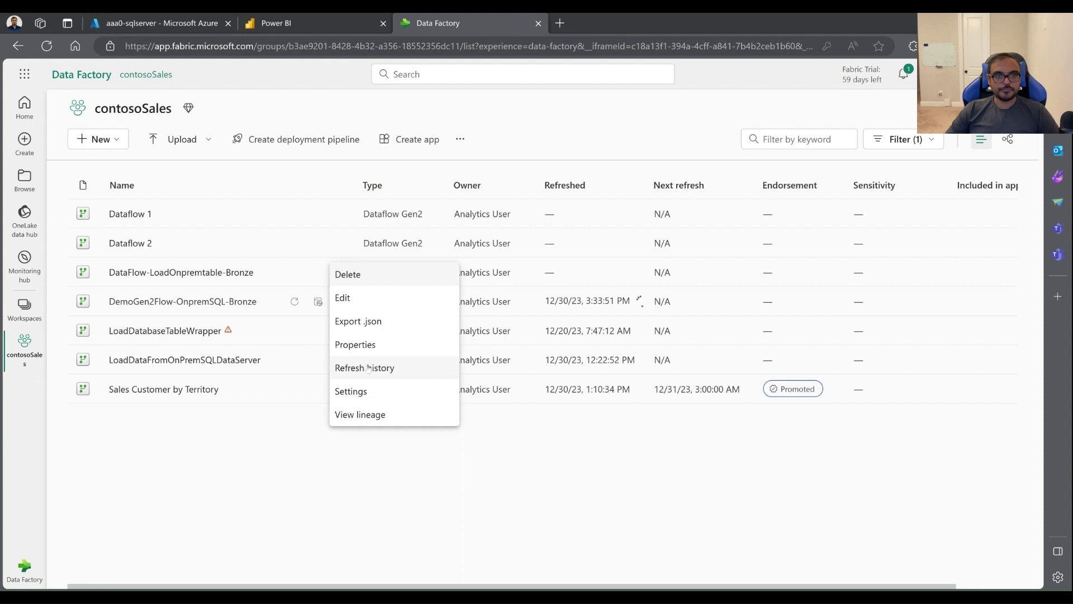
pyautogui.click(367, 368)
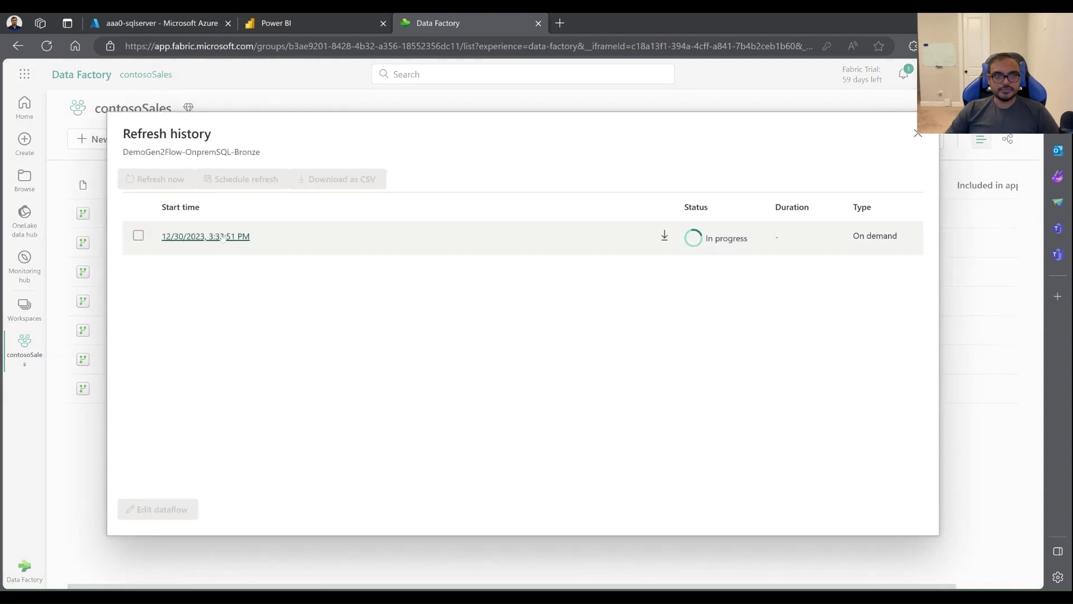
pyautogui.click(229, 236)
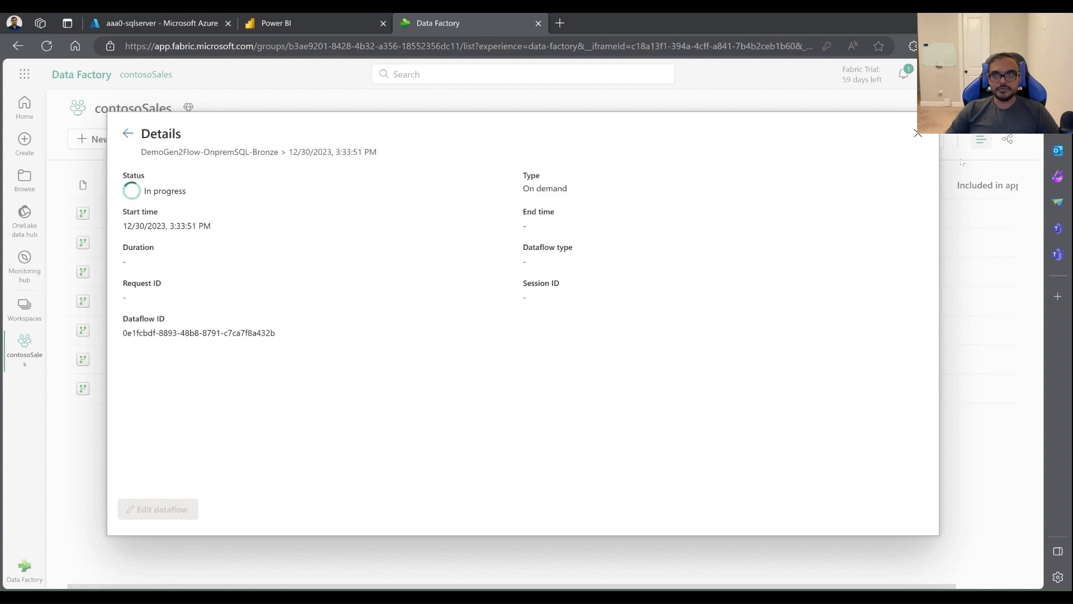
pyautogui.click(917, 134)
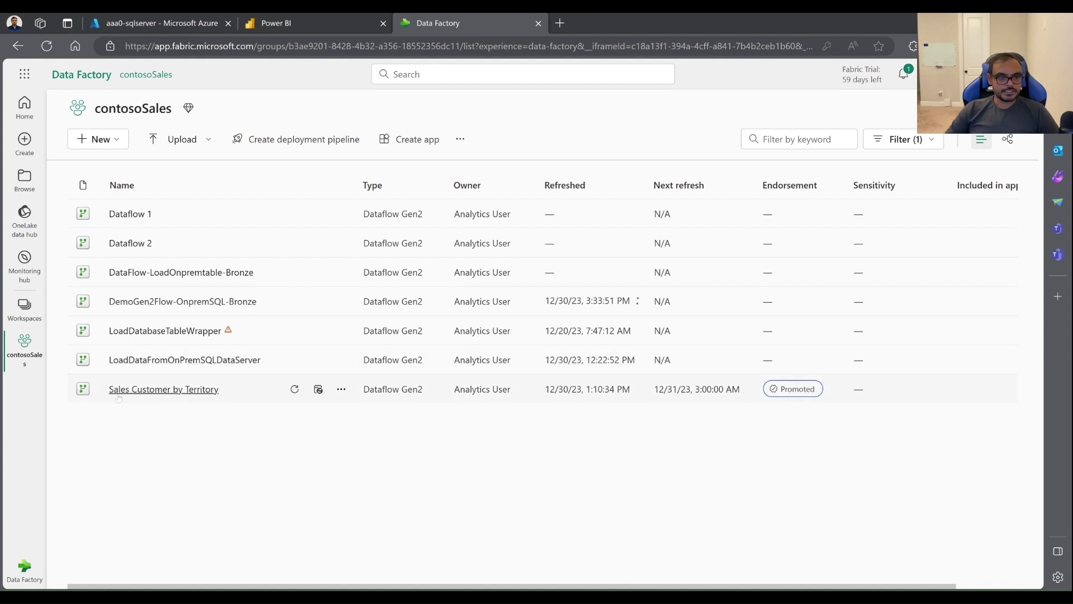
# Open the Sales Customer by Territory dataflow and examine its Sales SalesTerritory query and the diagram view of its queries.
pyautogui.click(196, 390)
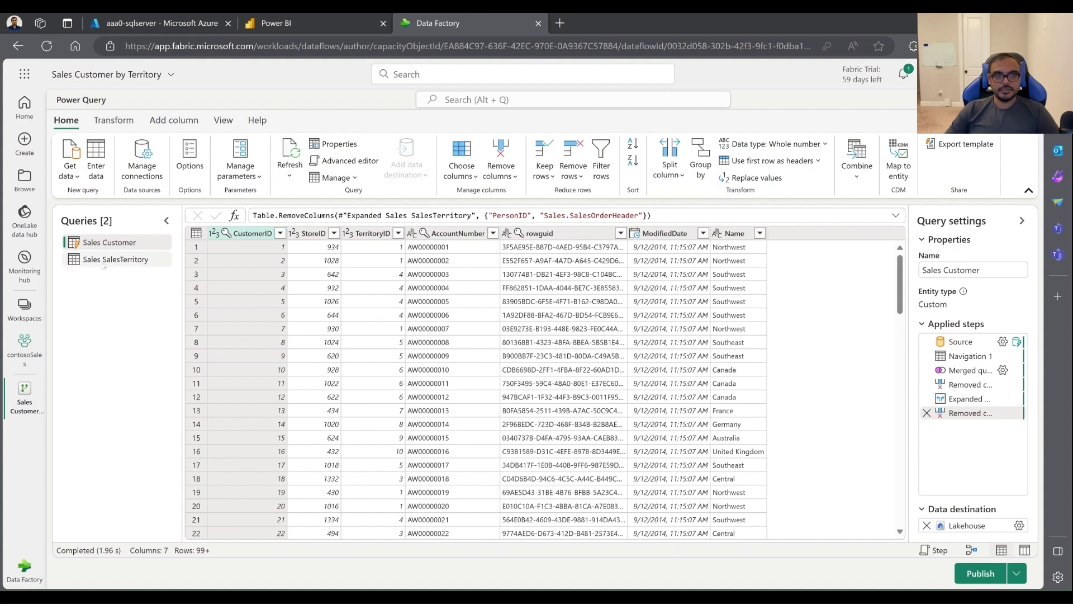
pyautogui.click(103, 260)
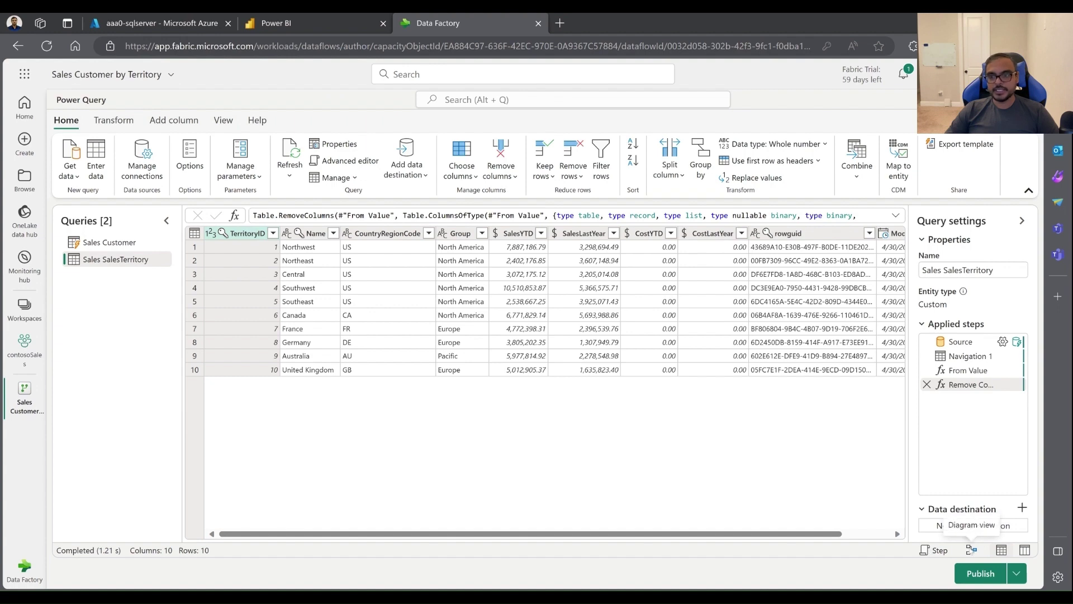
pyautogui.click(971, 549)
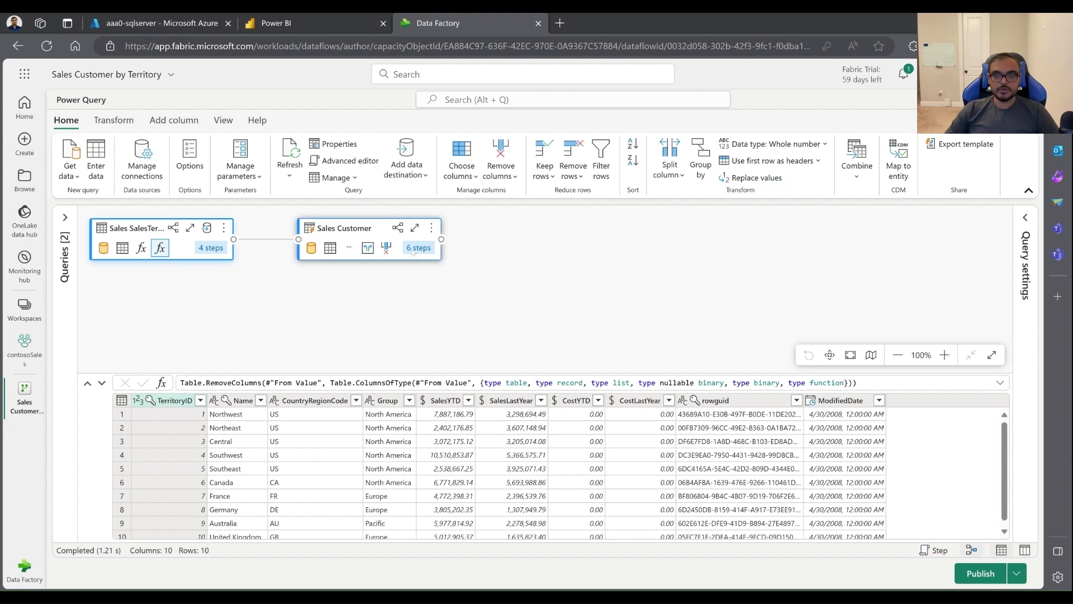
# Examine the applied steps of the Sales Customer query in the diagram and preview its Merged queries step.
pyautogui.moveTo(416, 251)
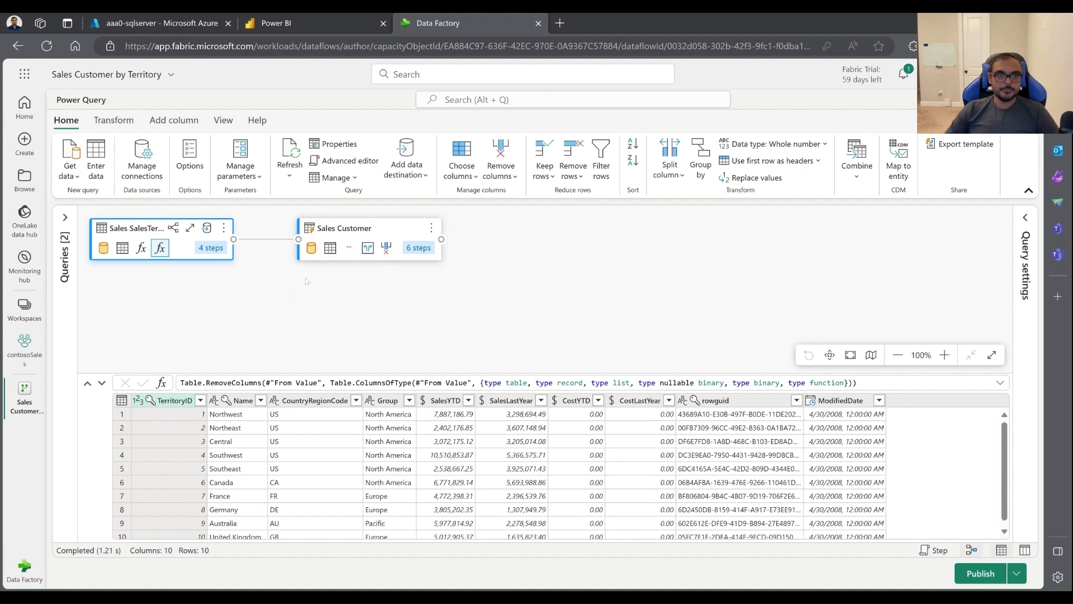
pyautogui.moveTo(216, 253)
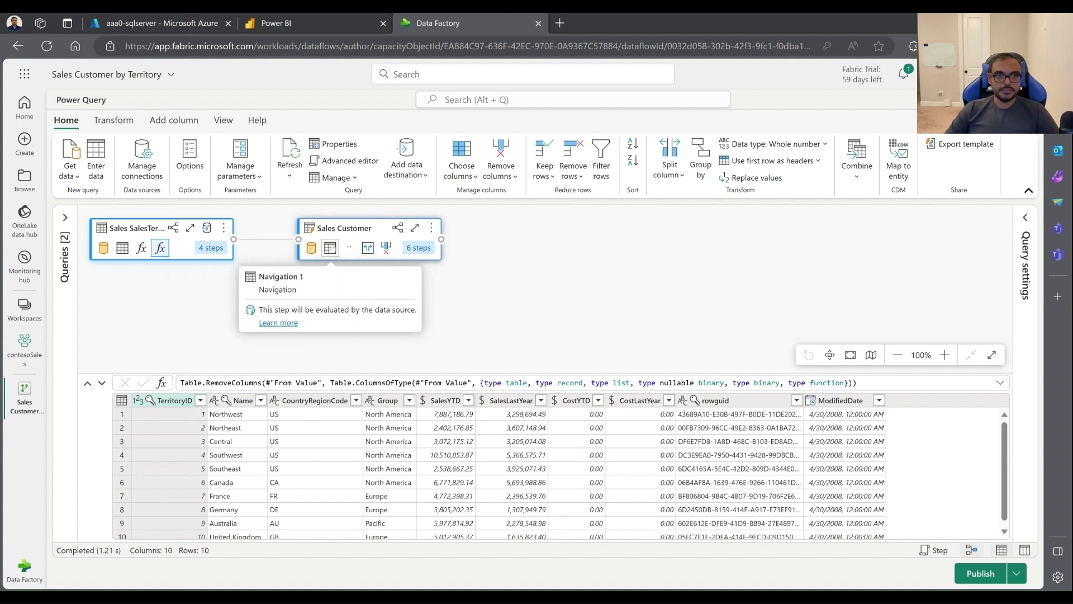
pyautogui.click(349, 249)
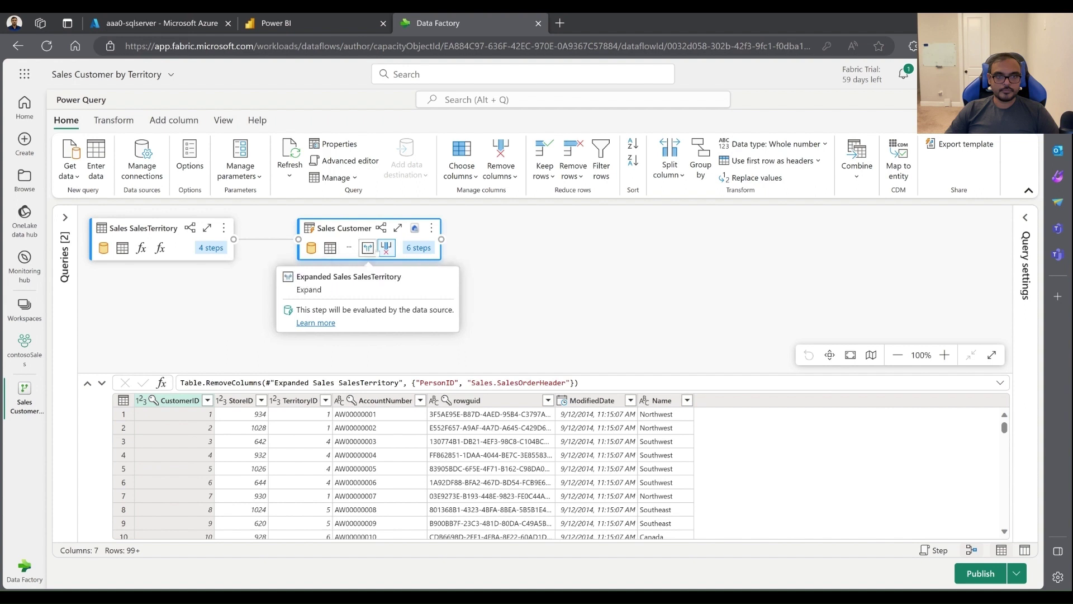
pyautogui.moveTo(412, 250)
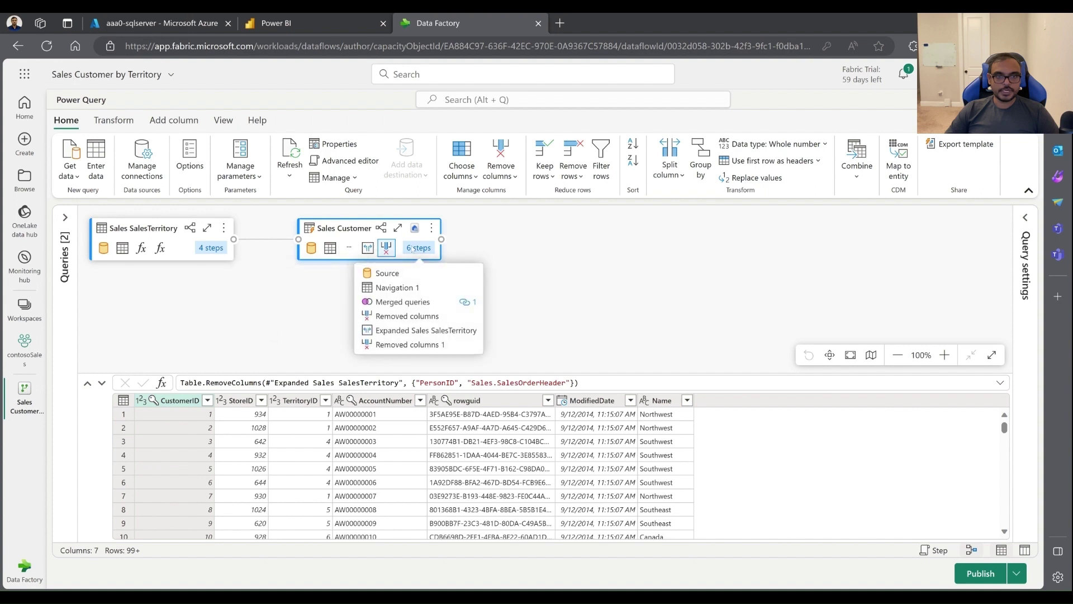
pyautogui.click(414, 301)
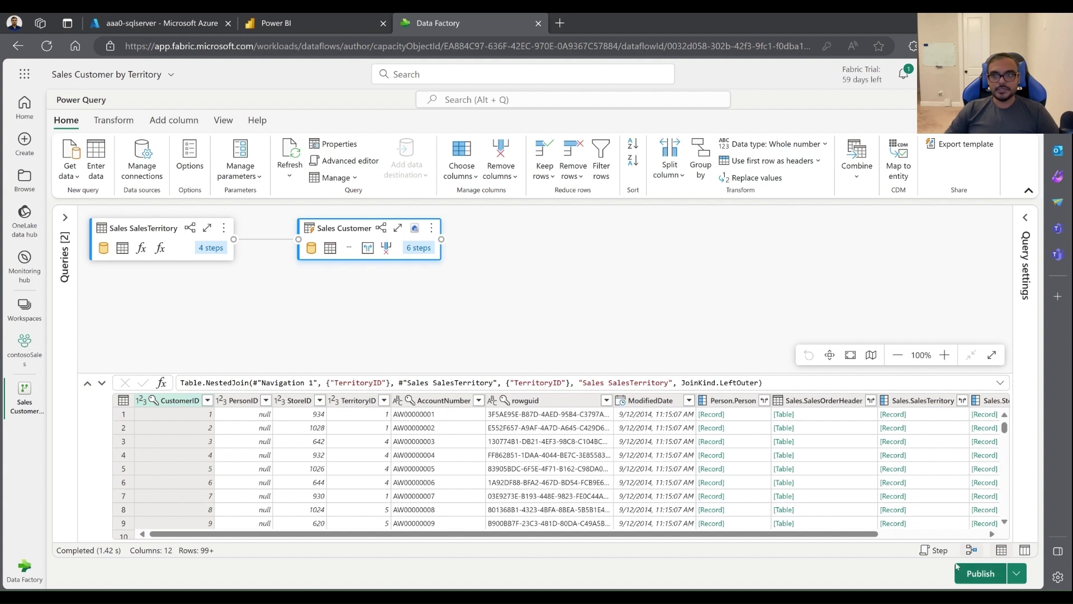
# Review the merge settings of the Sales Customer query's Merged queries step, including its matching columns, join kind and fuzzy matching options.
pyautogui.click(1025, 218)
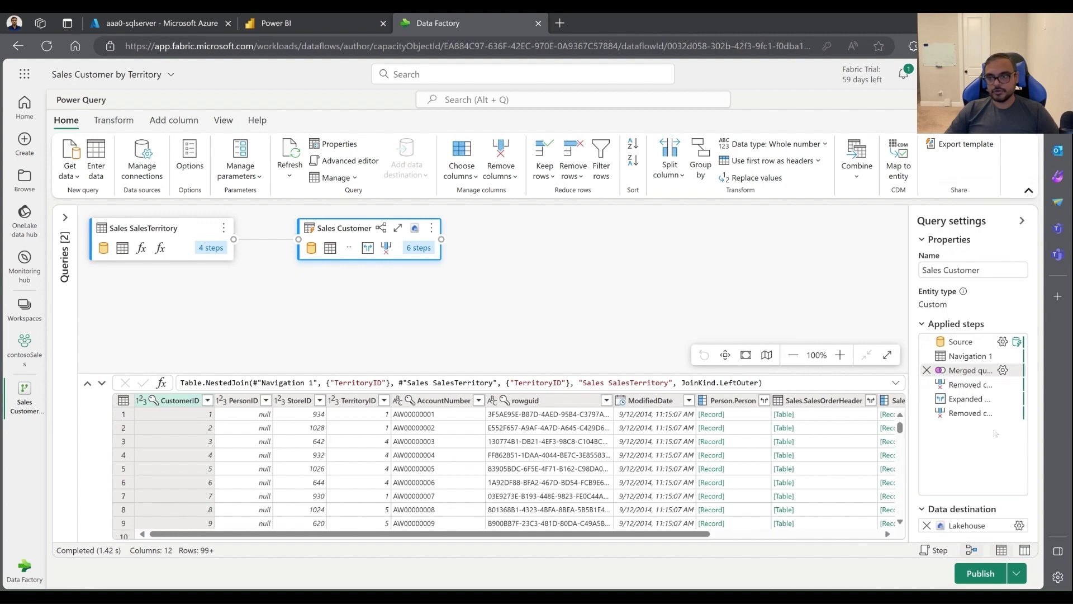
pyautogui.click(1003, 369)
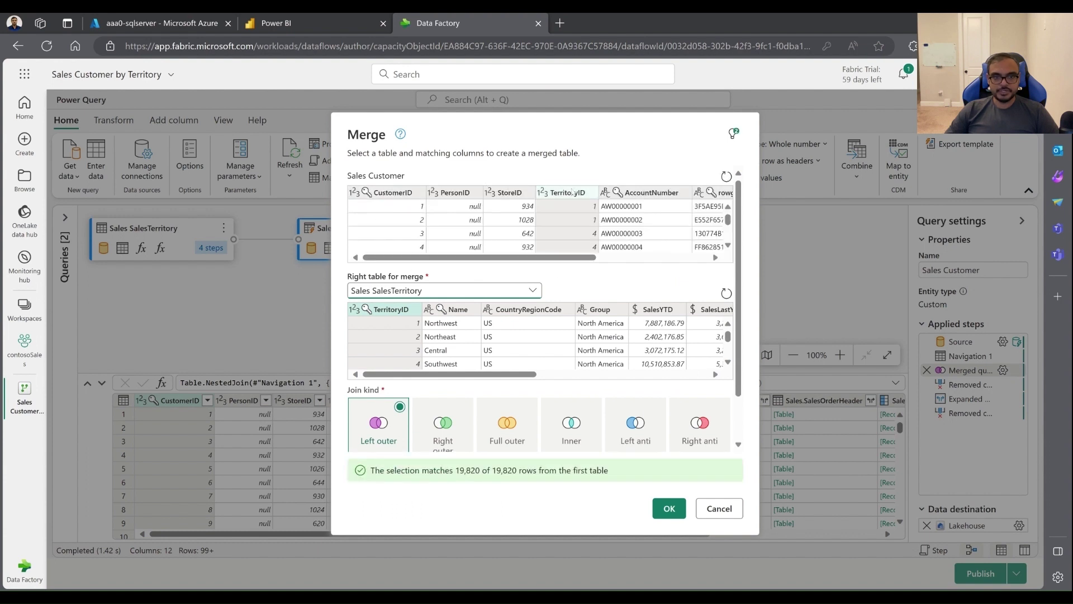
pyautogui.scroll(-1, 385, 442)
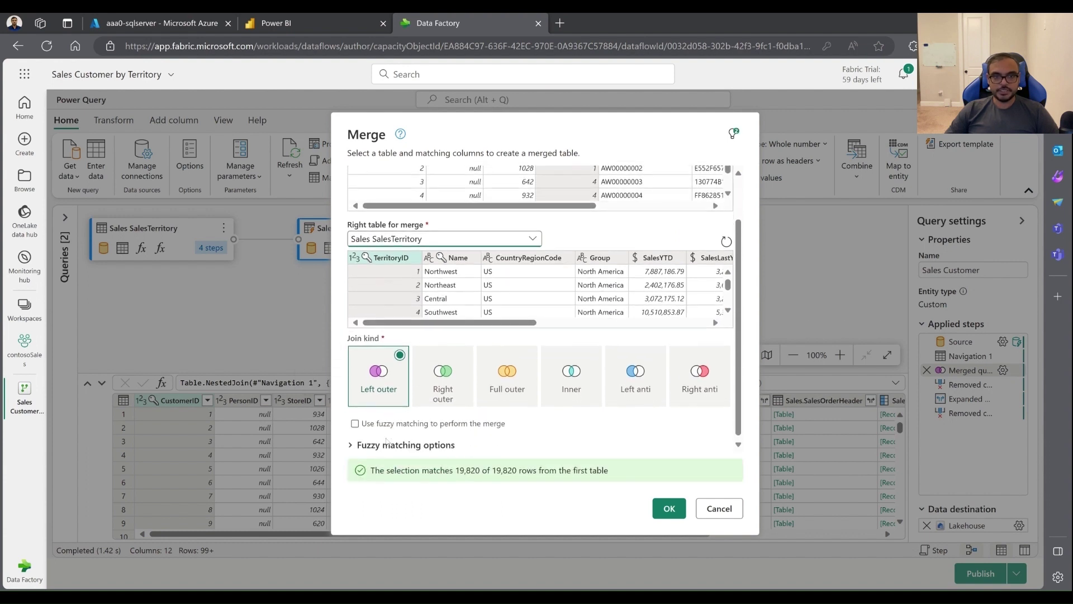
pyautogui.click(350, 443)
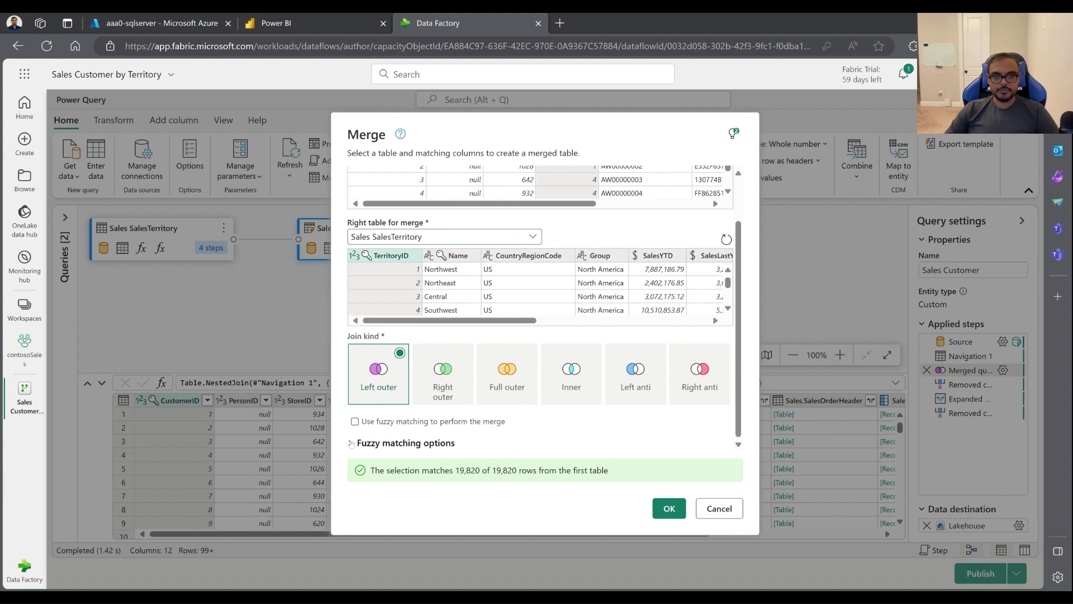
pyautogui.scroll(-3, 458, 429)
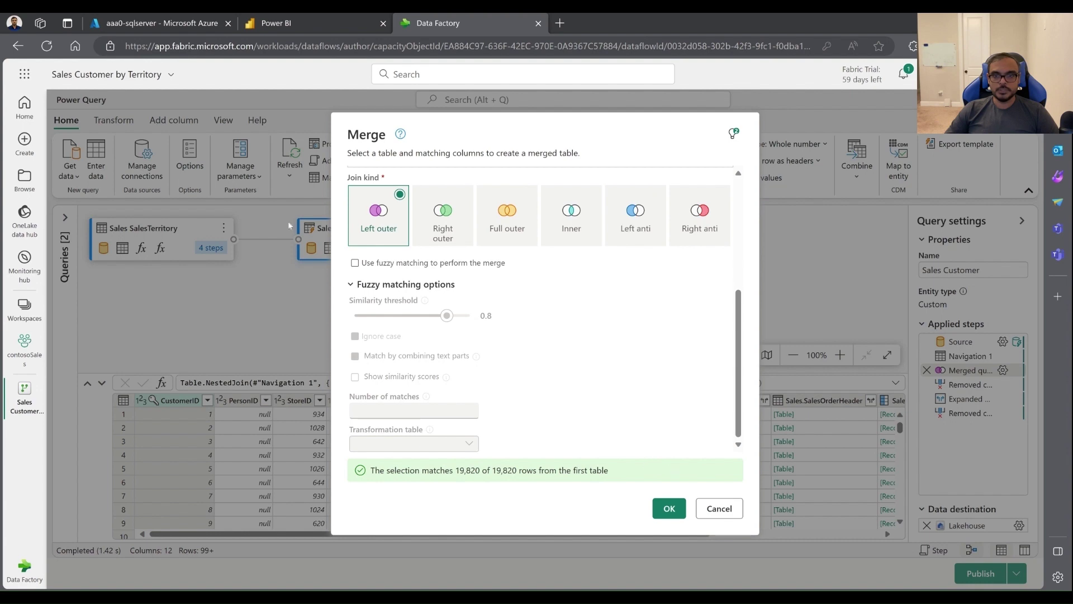
pyautogui.scroll(4, 447, 280)
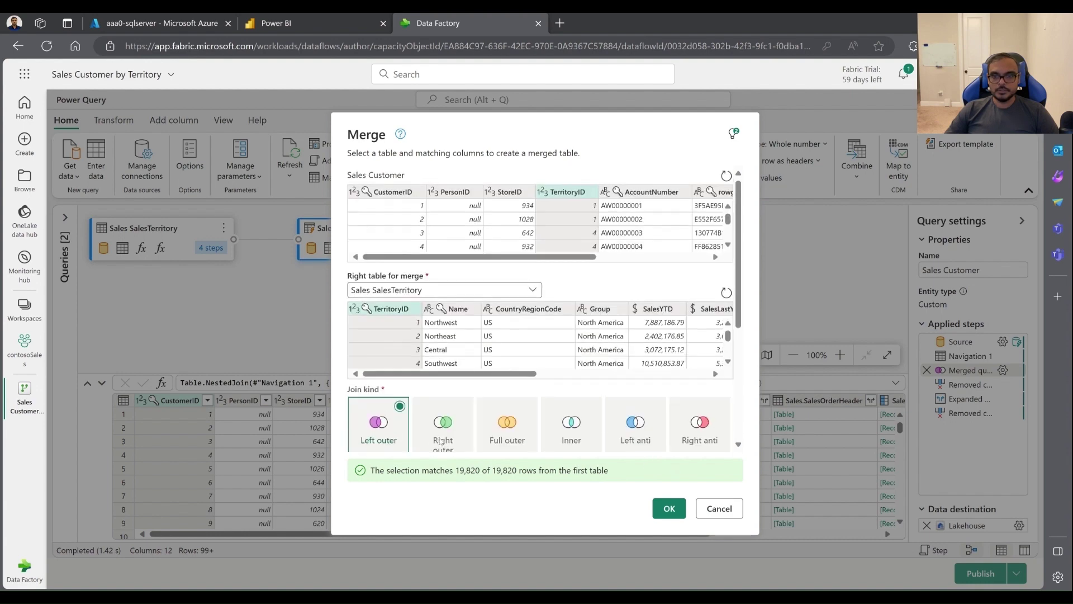
pyautogui.click(670, 509)
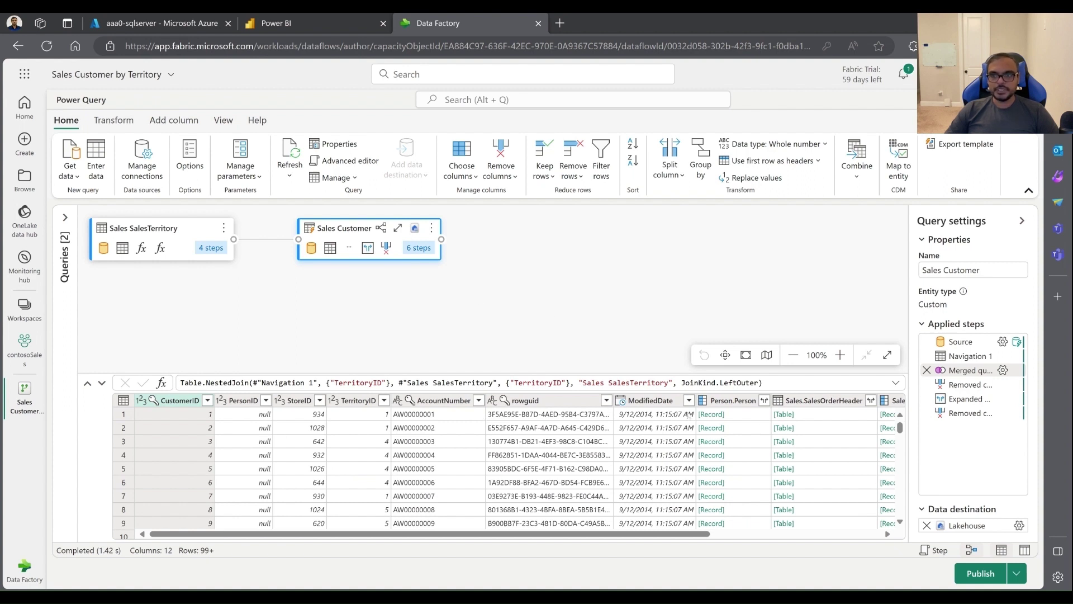
# Preview the last Removed columns step of the Sales Customer query and look through its resulting rows.
pyautogui.click(967, 415)
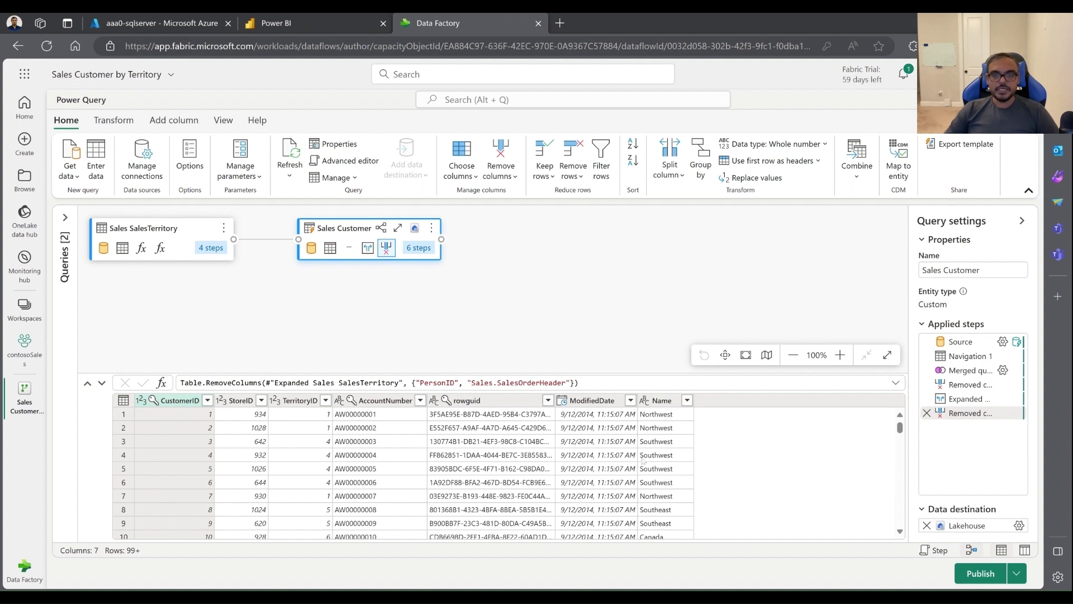
pyautogui.scroll(-1, 643, 462)
pyautogui.scroll(-1, 646, 460)
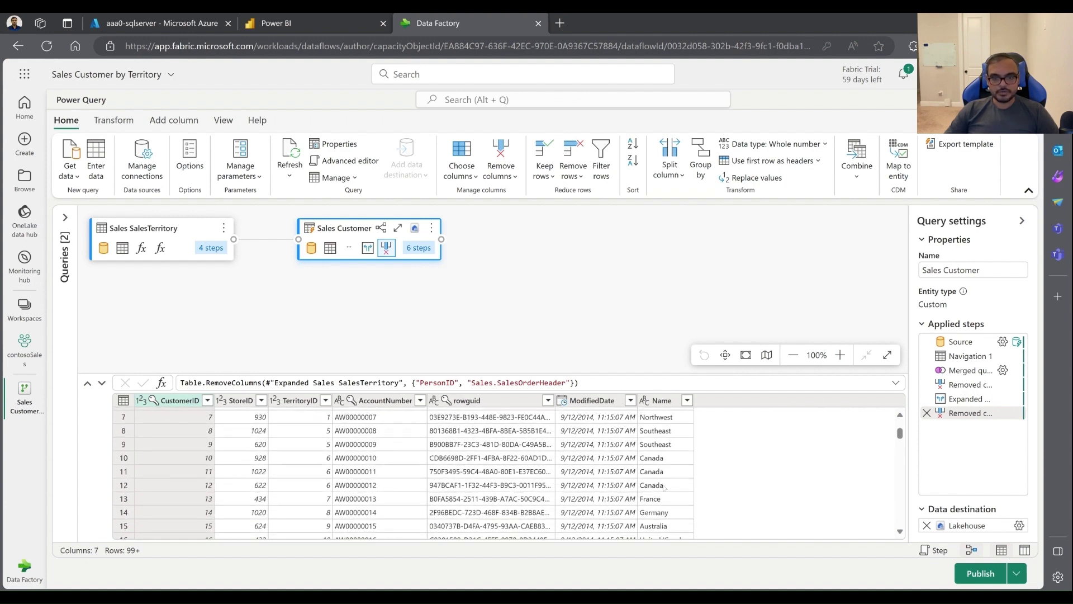
pyautogui.scroll(1, 660, 479)
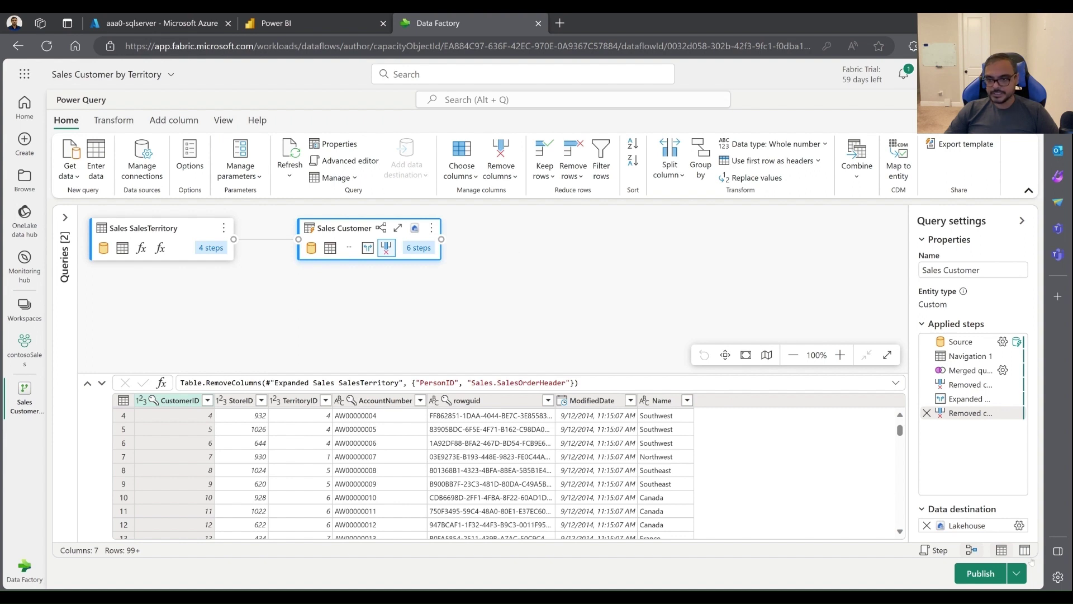
# Check the Lakehouse destination target and table name of the Sales Customer query, leaving the settings without saving.
pyautogui.click(1019, 525)
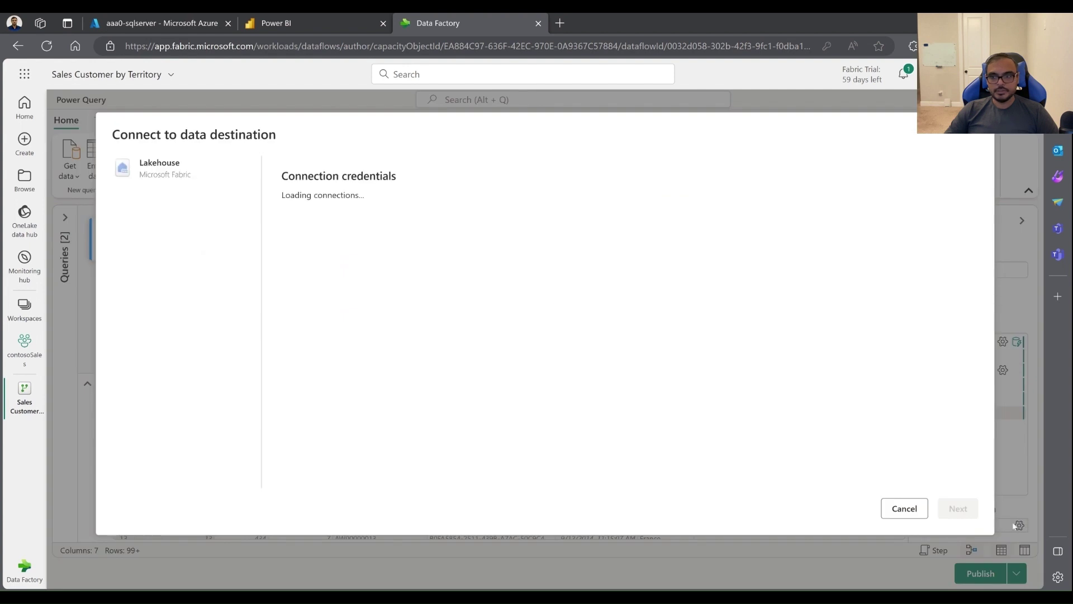
pyautogui.click(958, 508)
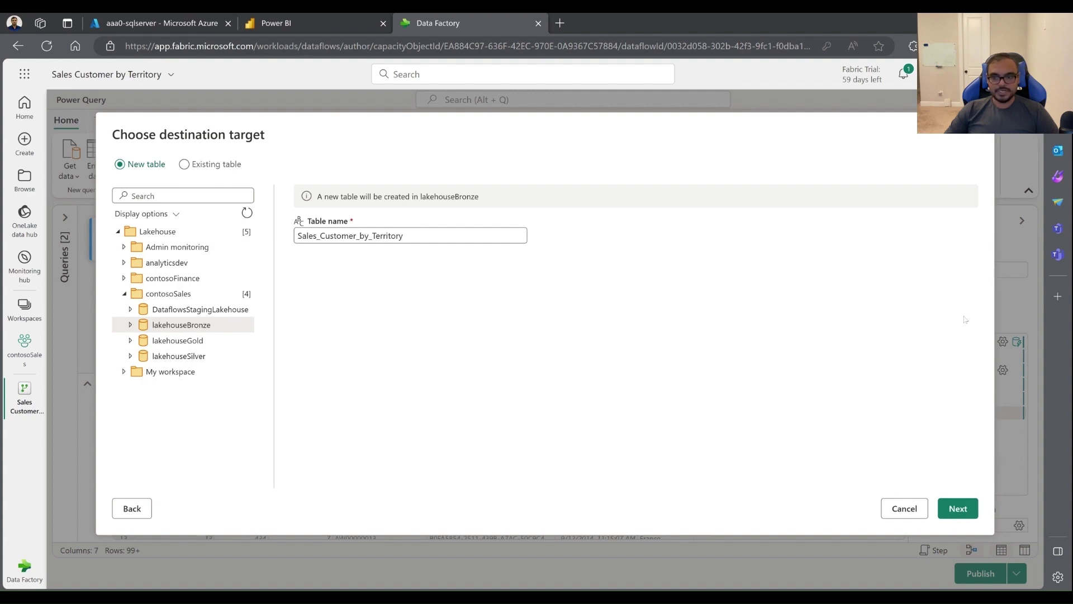
pyautogui.click(903, 508)
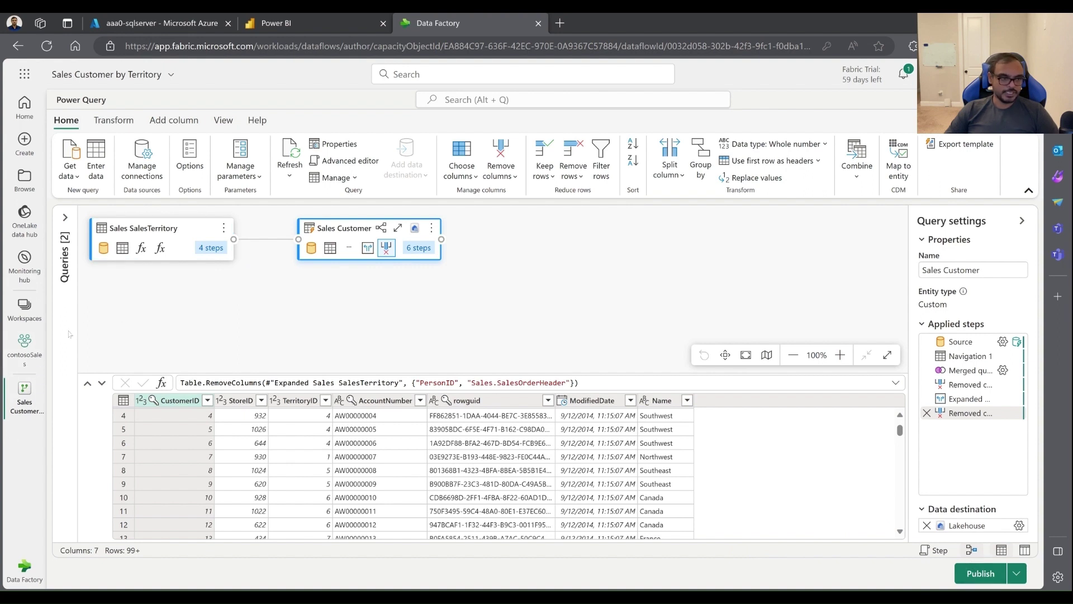
# Close the Sales Customer by Territory dataflow, confirming the exit, and try to return to the contosoSales workspace.
pyautogui.click(29, 350)
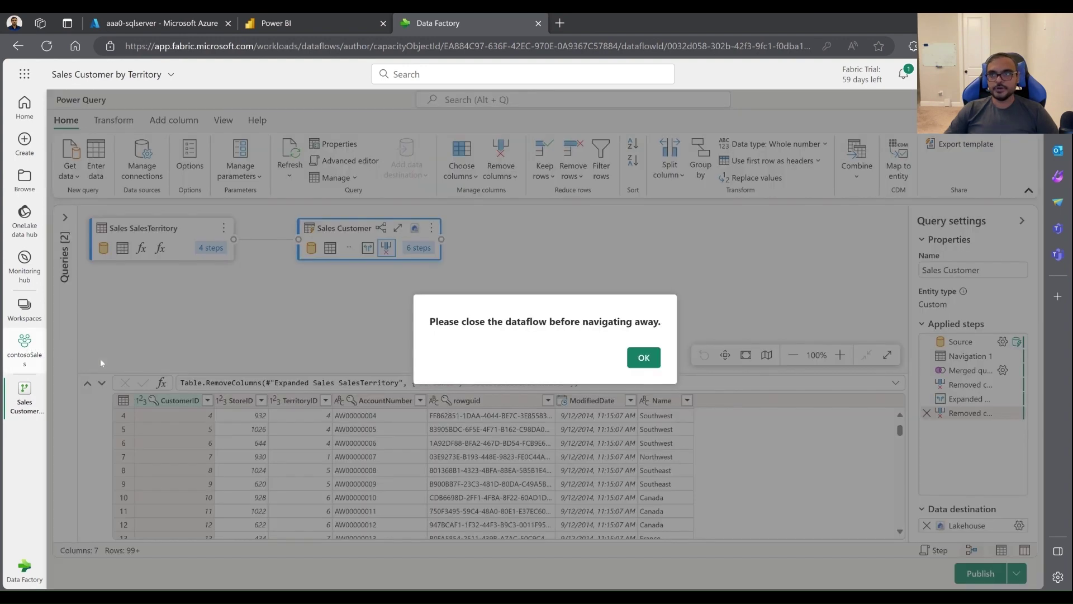
pyautogui.click(643, 357)
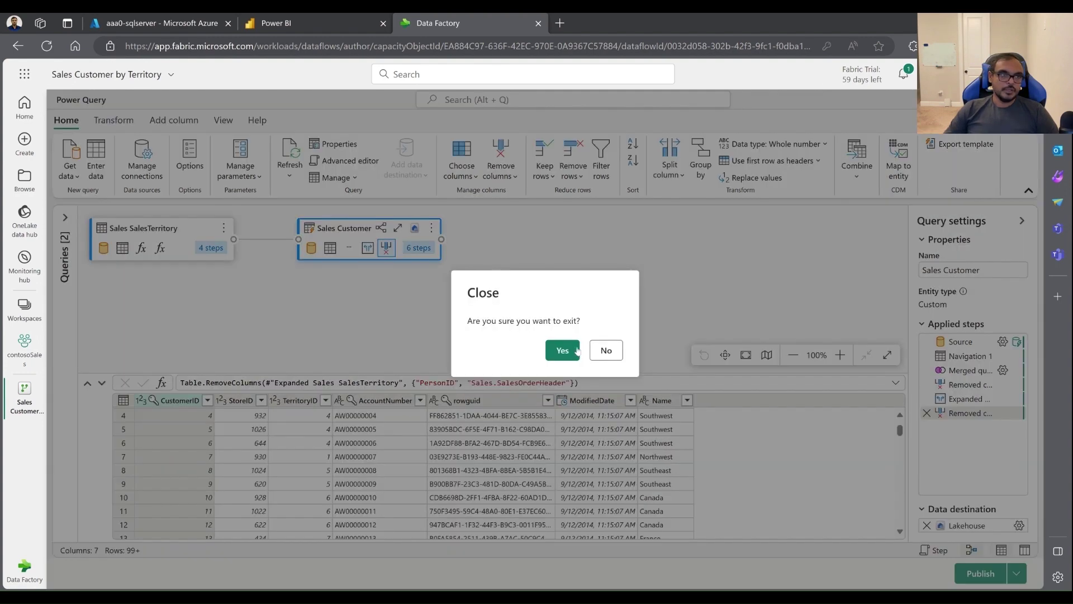
pyautogui.click(559, 351)
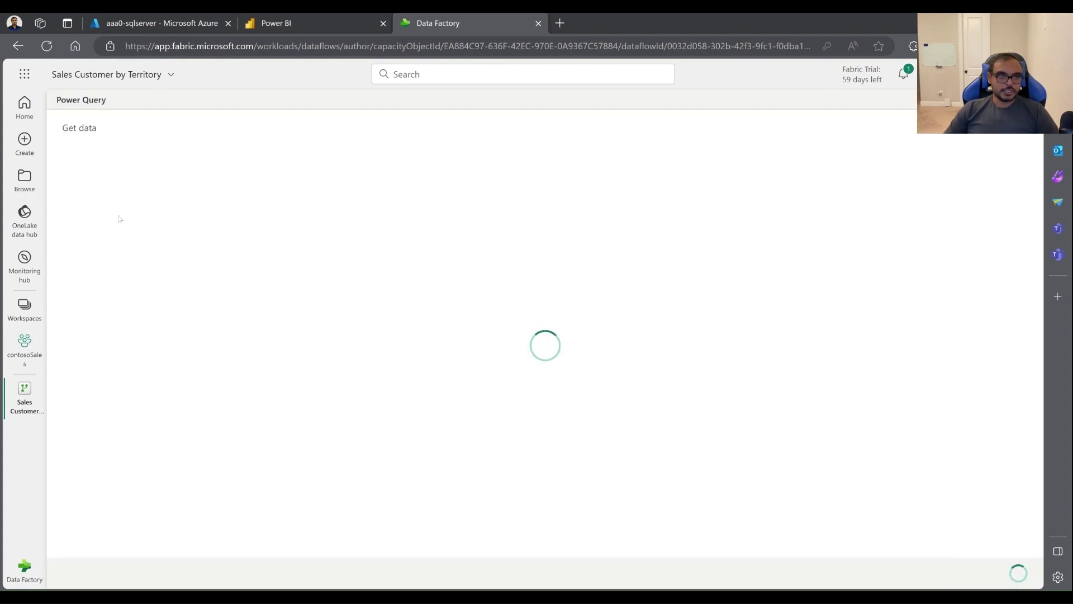
pyautogui.click(26, 353)
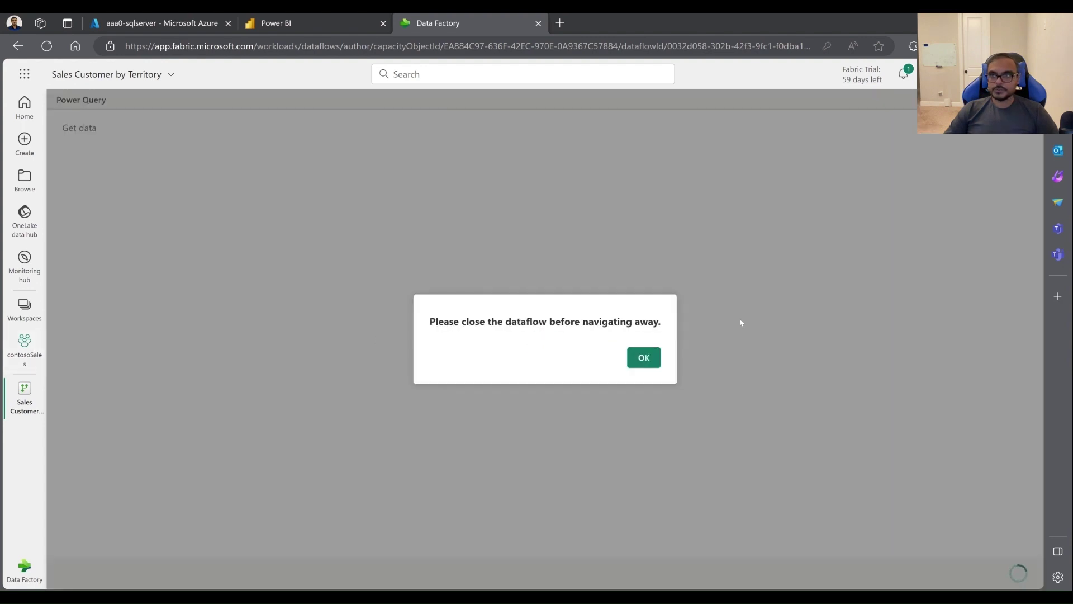
pyautogui.click(643, 357)
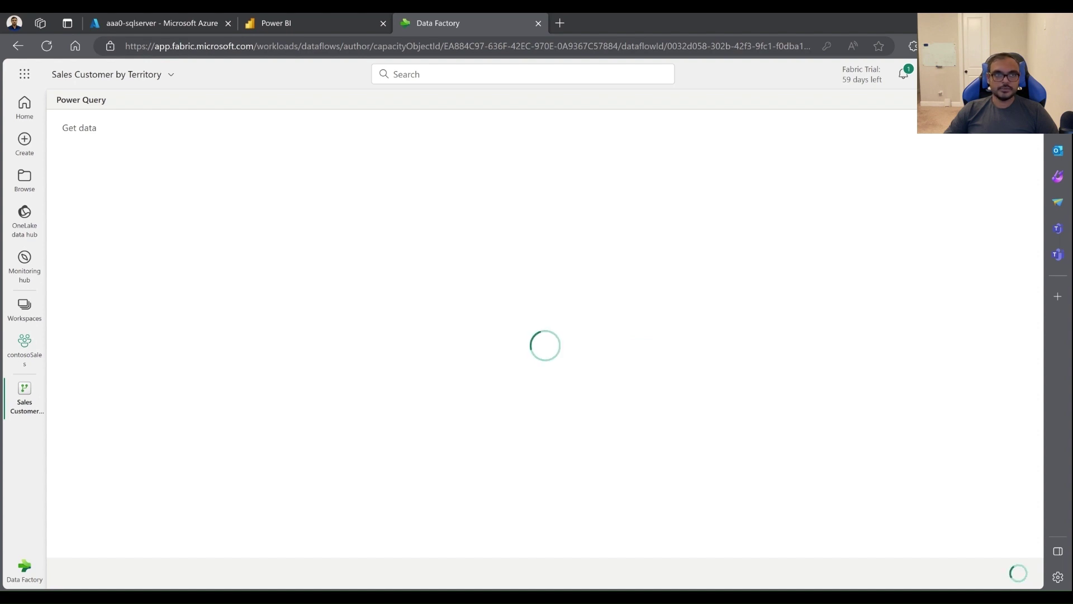
# Switch to Power BI, open the contosoSales workspace and filter its items to the Dataflow Gen2 type.
pyautogui.click(318, 23)
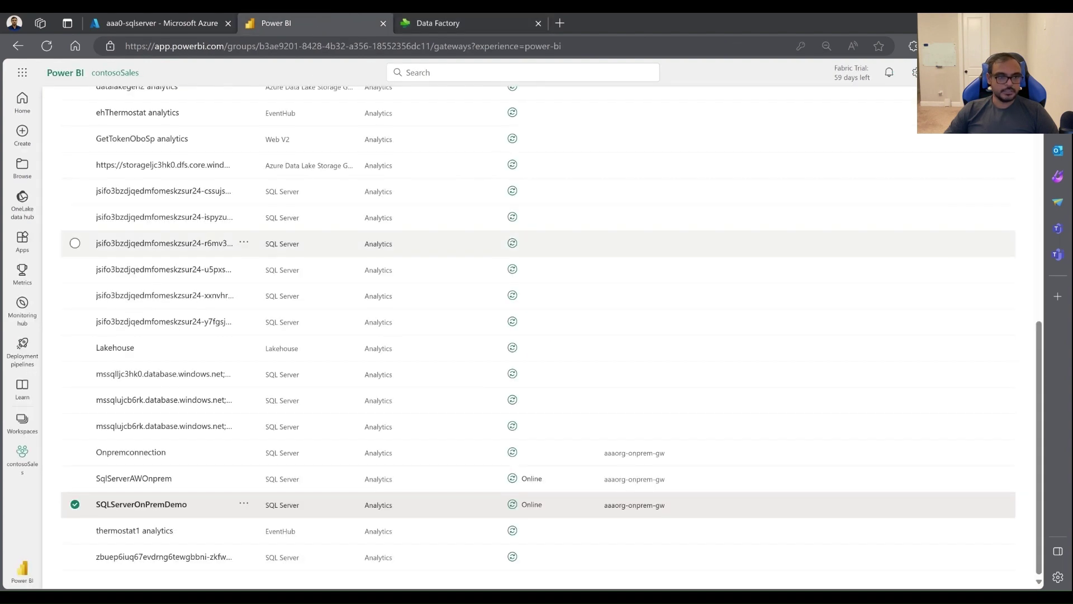
pyautogui.click(18, 425)
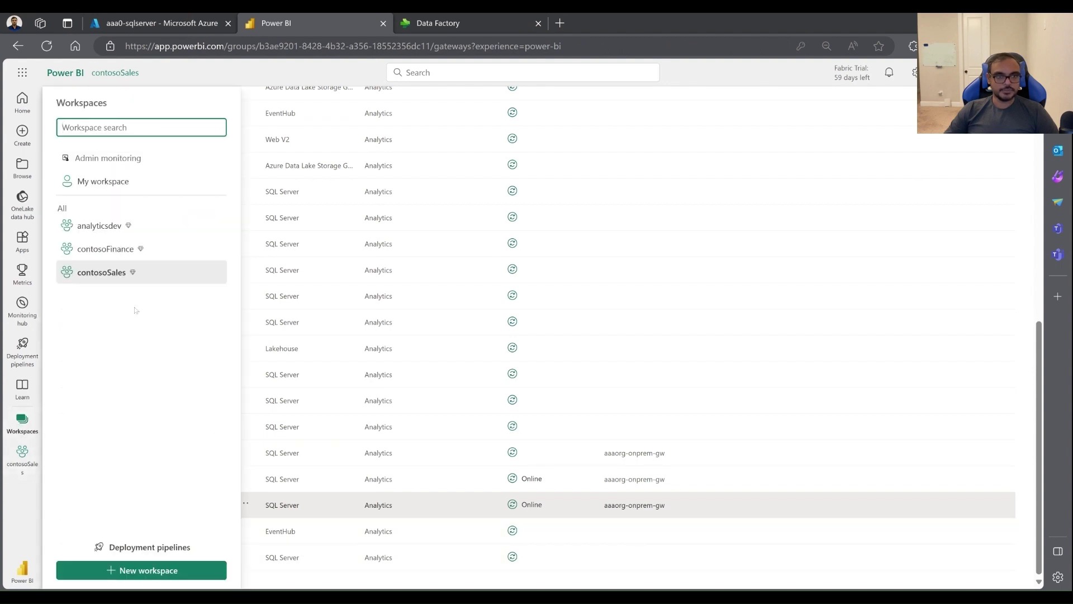
pyautogui.click(102, 272)
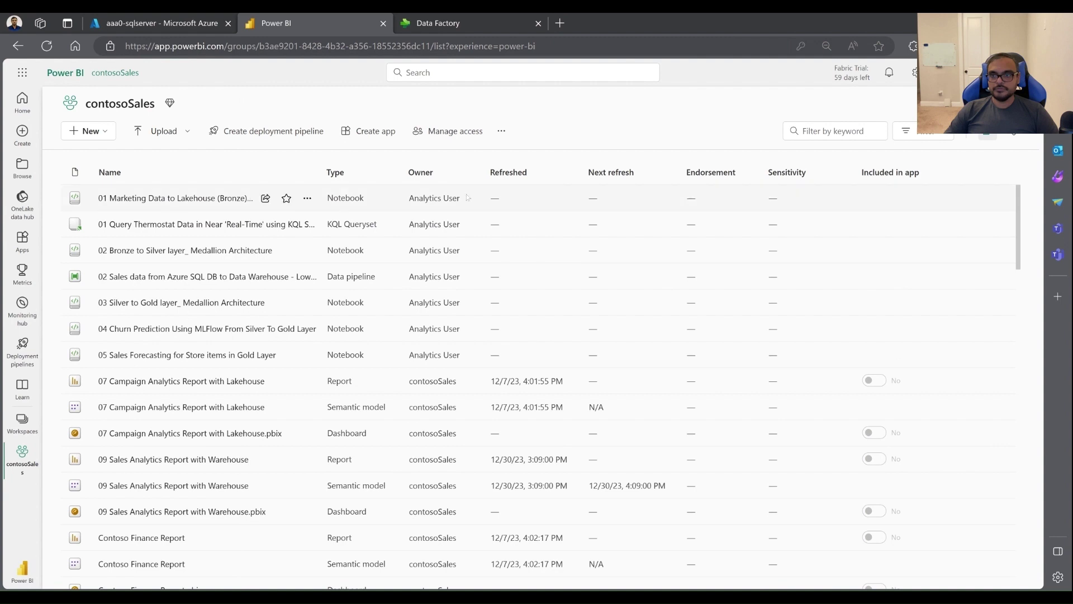
pyautogui.click(932, 134)
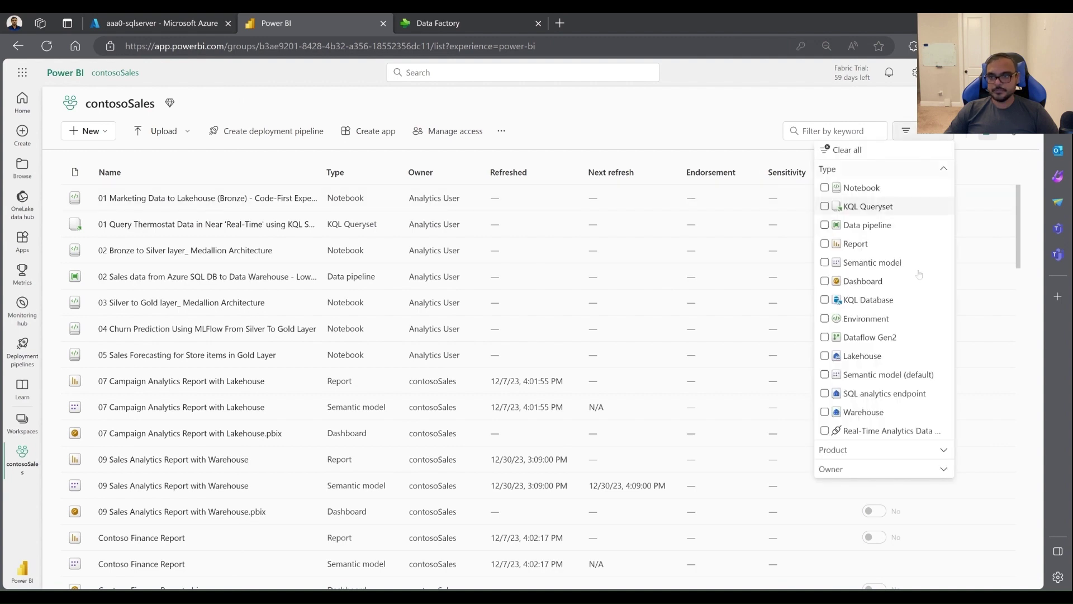
pyautogui.click(825, 337)
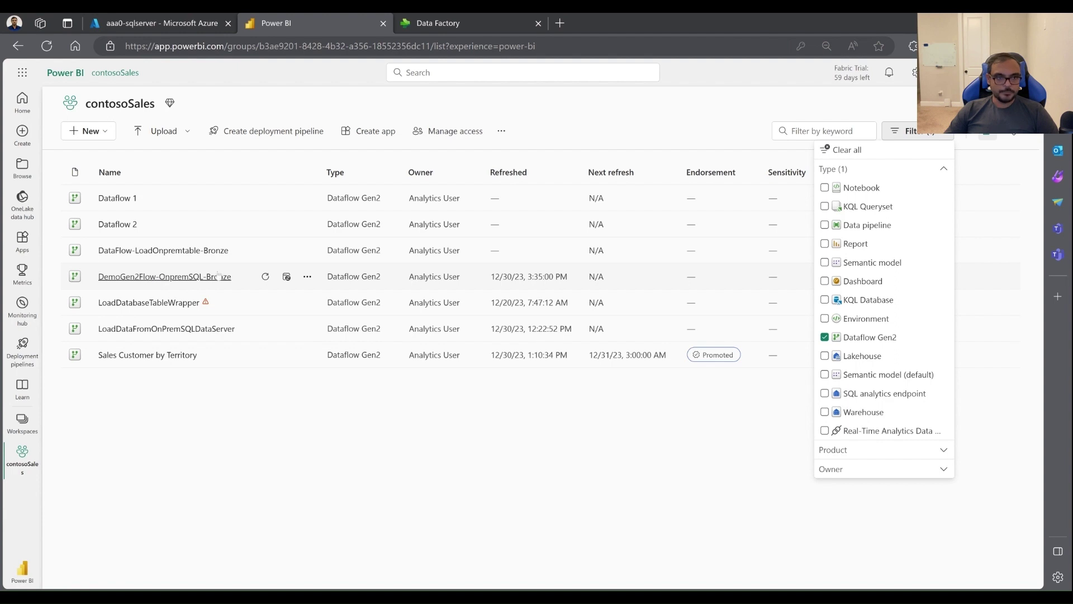
# Examine the Sales Currency table and Sales Currency_WriteToDataDestination activity details of a DemoGen2Flow-OnpremSQL-Bronze run in its refresh history.
pyautogui.click(308, 277)
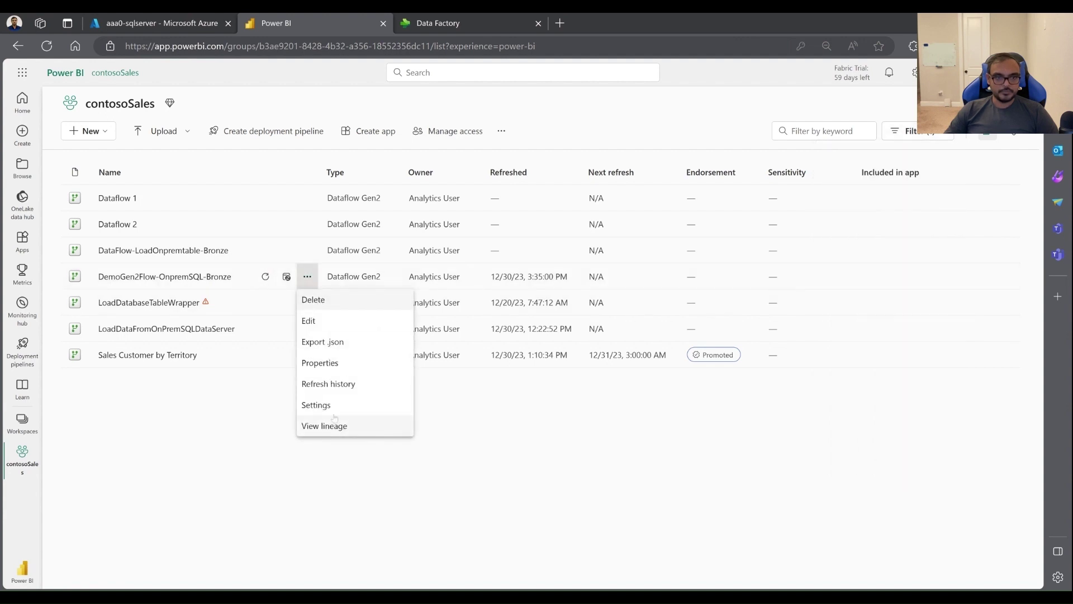
pyautogui.click(322, 384)
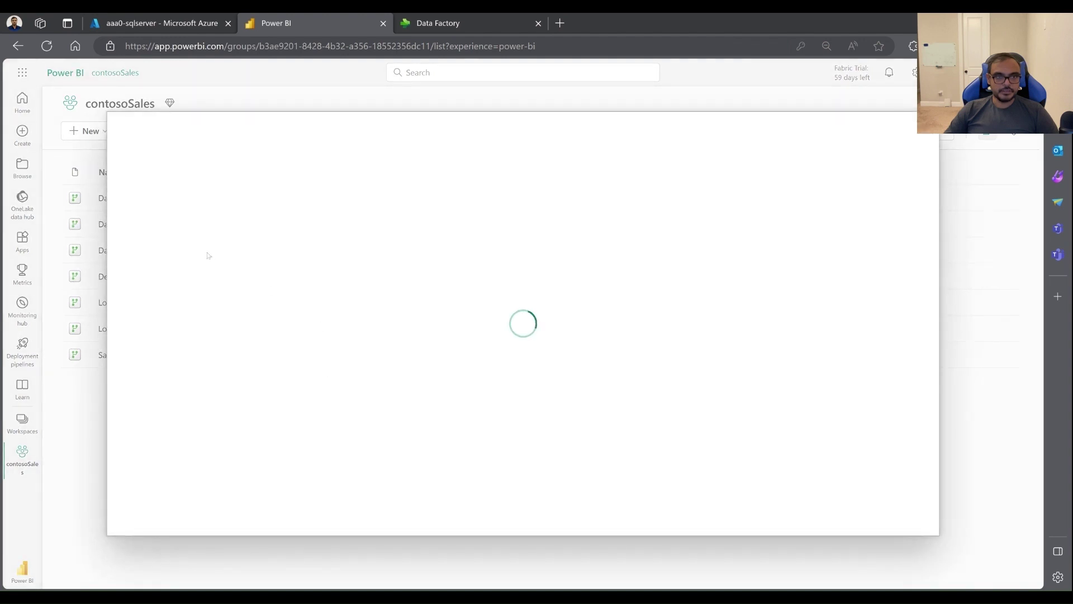
pyautogui.click(194, 224)
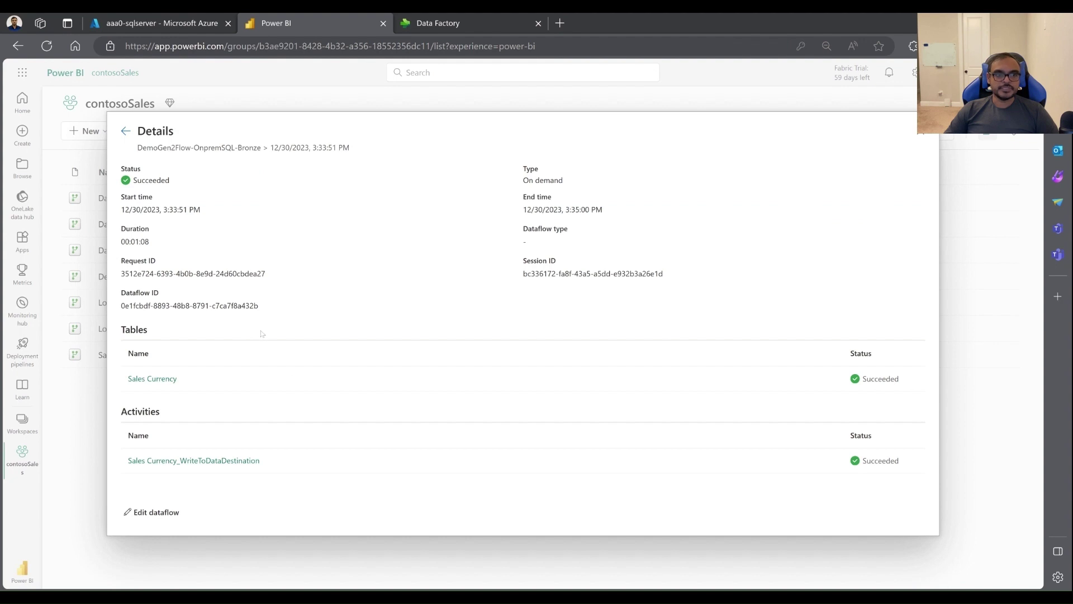
pyautogui.click(151, 378)
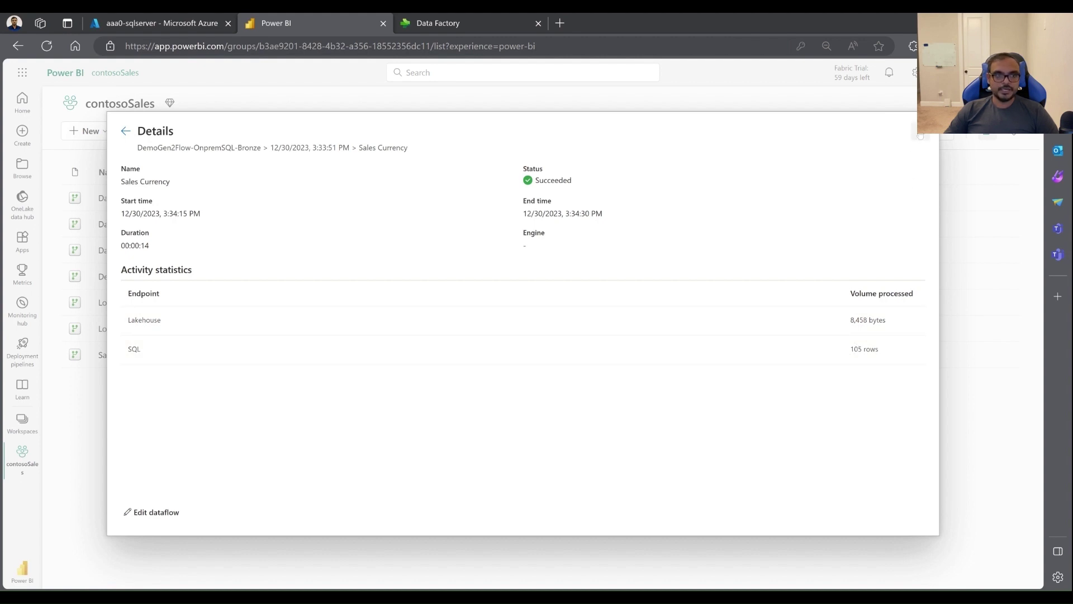
pyautogui.click(125, 130)
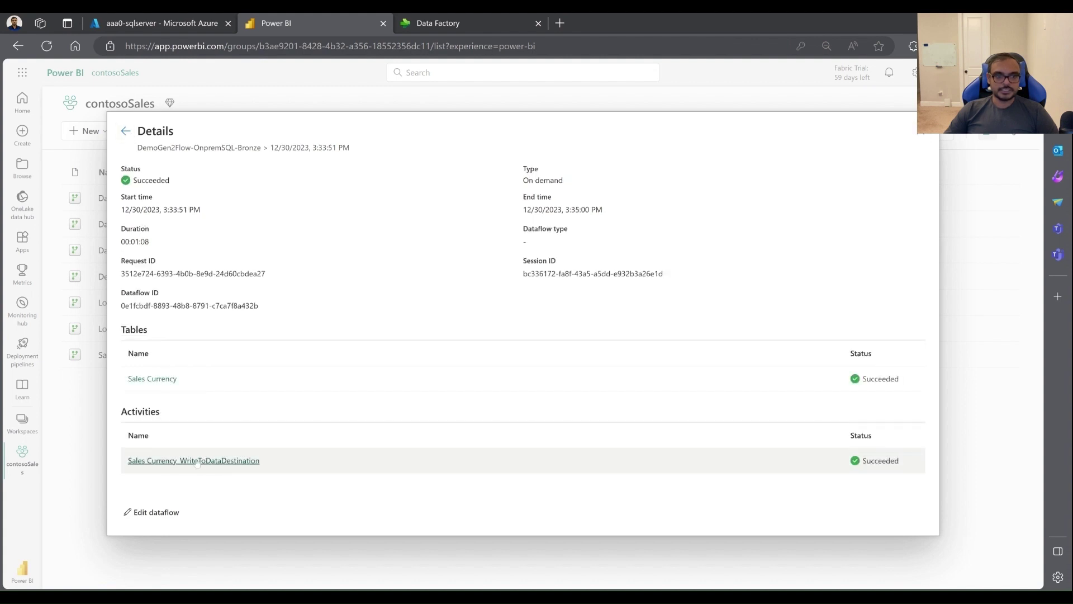
pyautogui.click(192, 461)
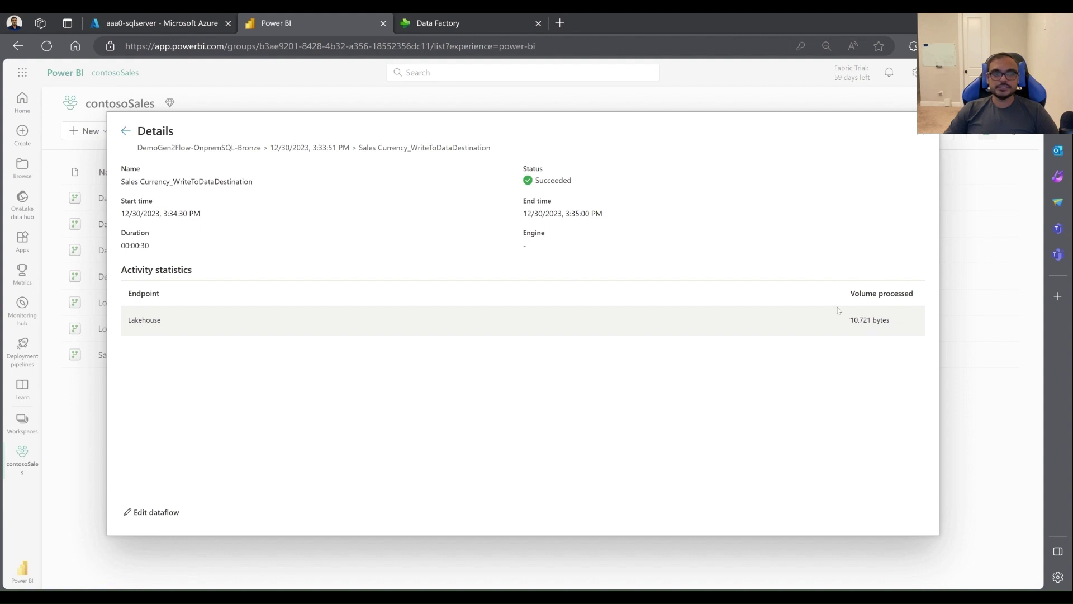
pyautogui.click(921, 138)
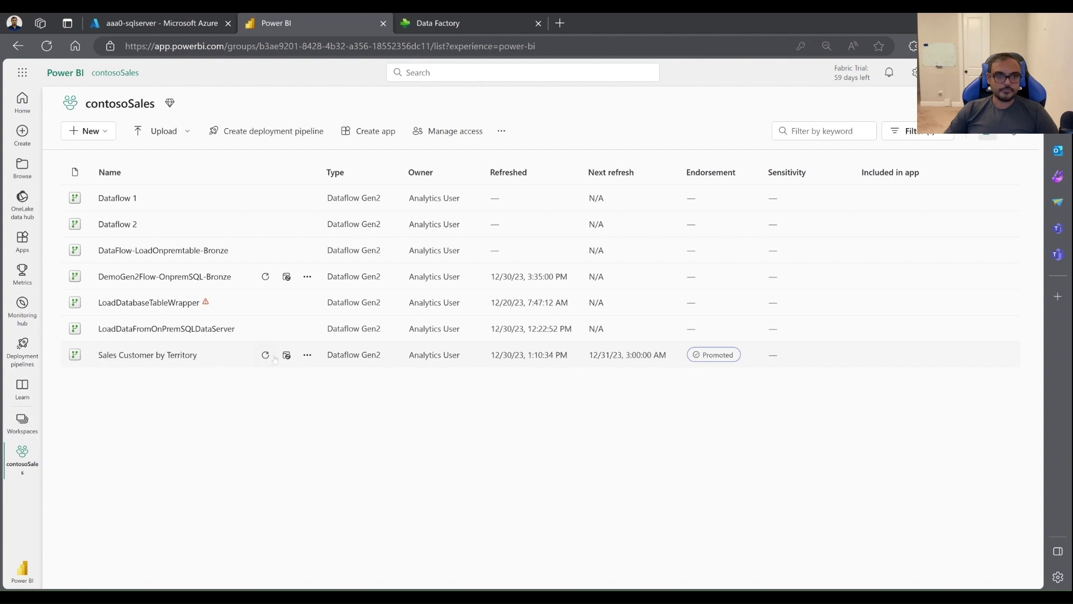
# Examine the Sales Customer_WriteToDataDestination activity details of the most recent Sales Customer by Territory refresh, then close the refresh history.
pyautogui.click(307, 355)
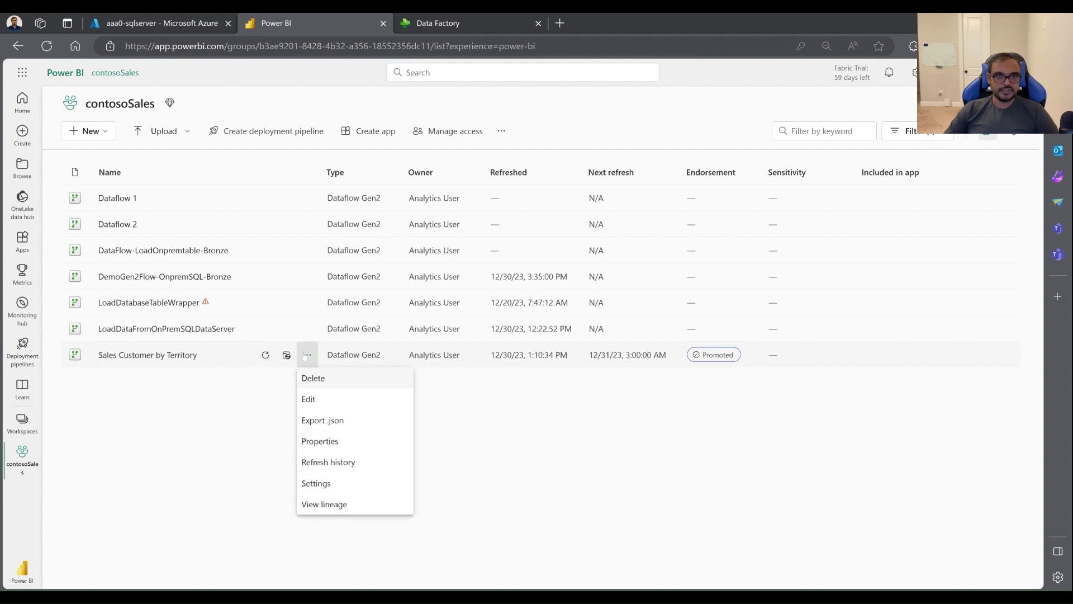
pyautogui.click(339, 464)
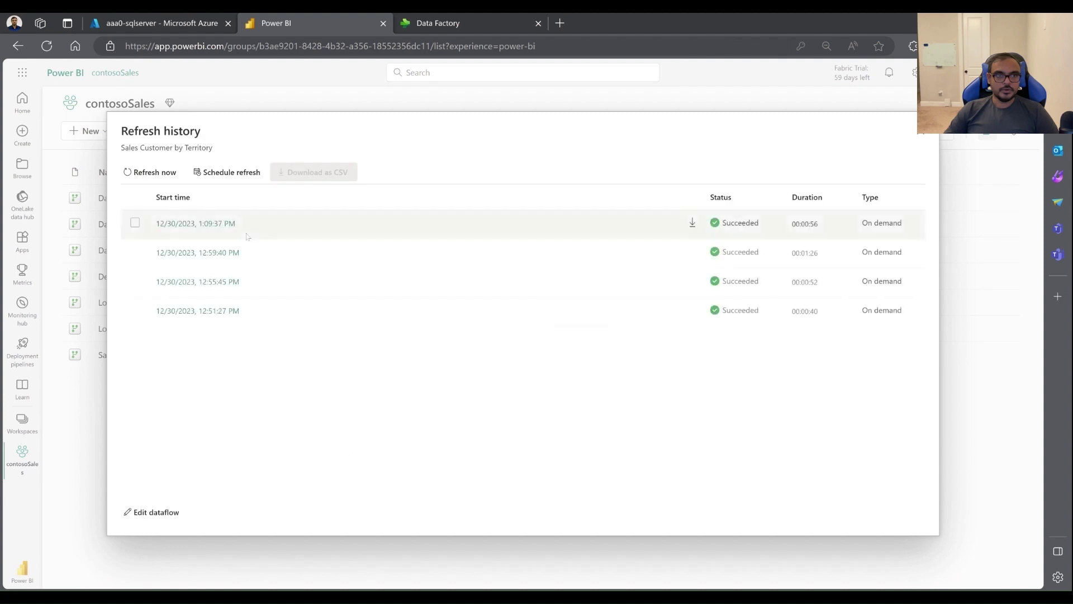
pyautogui.click(174, 223)
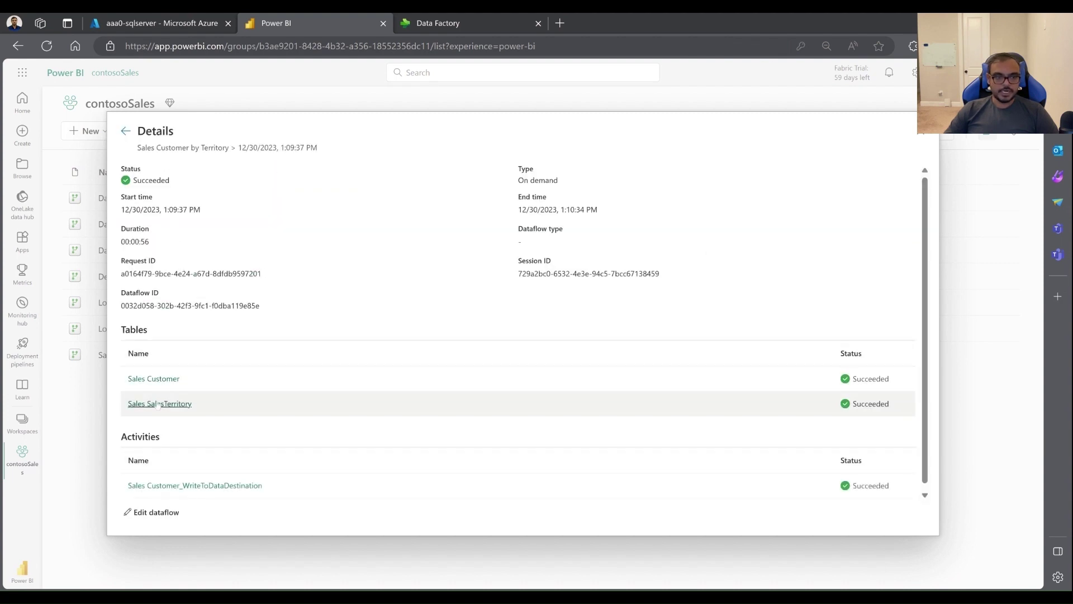
pyautogui.click(218, 490)
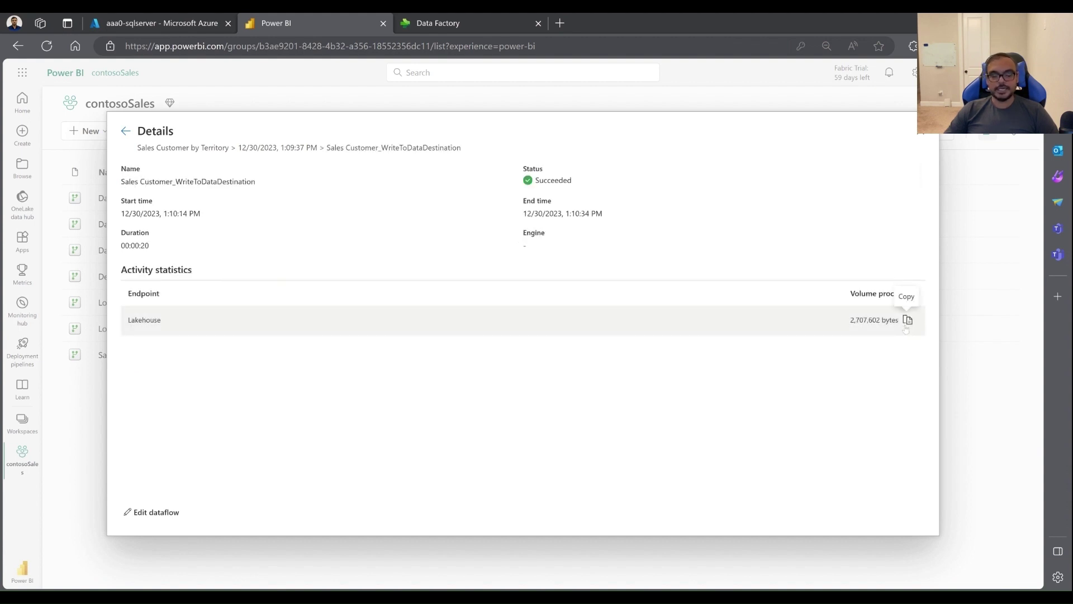
pyautogui.click(911, 130)
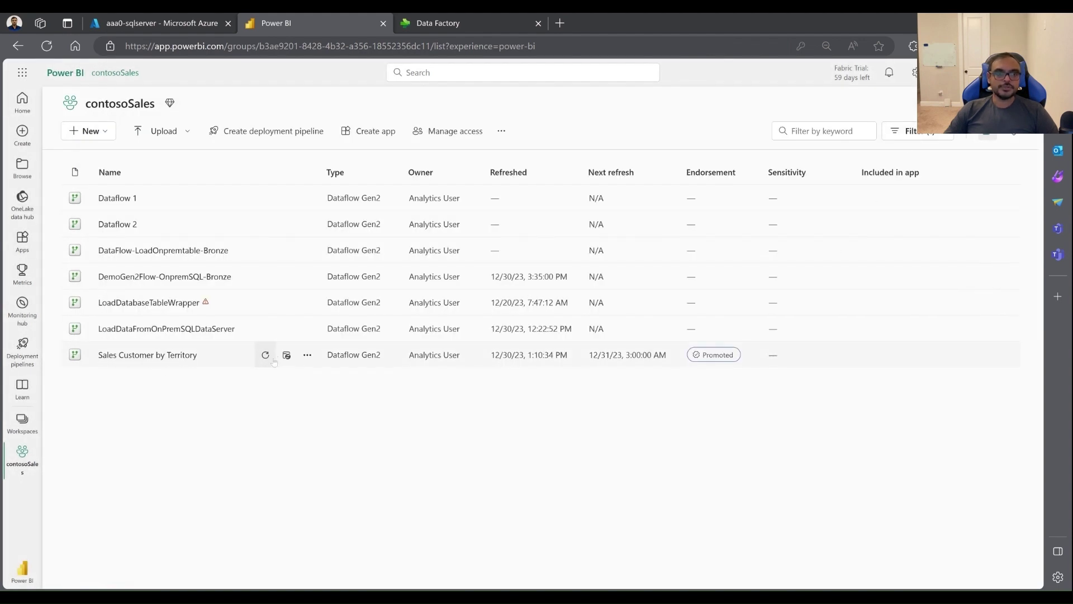
# Review the refresh schedule and endorsement settings of the Sales Customer by Territory dataflow without changing them.
pyautogui.click(286, 356)
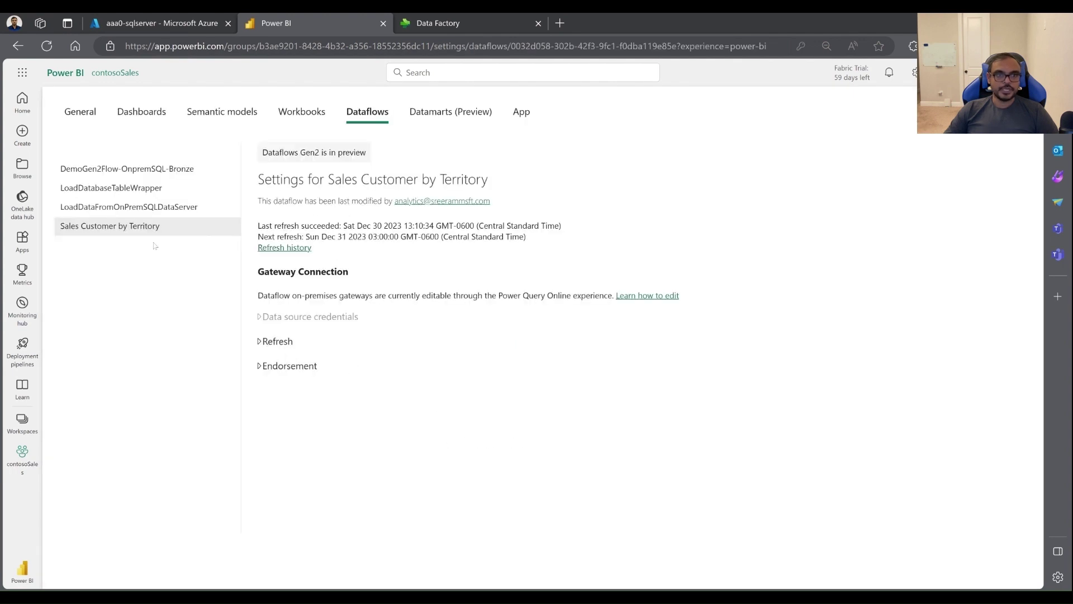
pyautogui.click(277, 341)
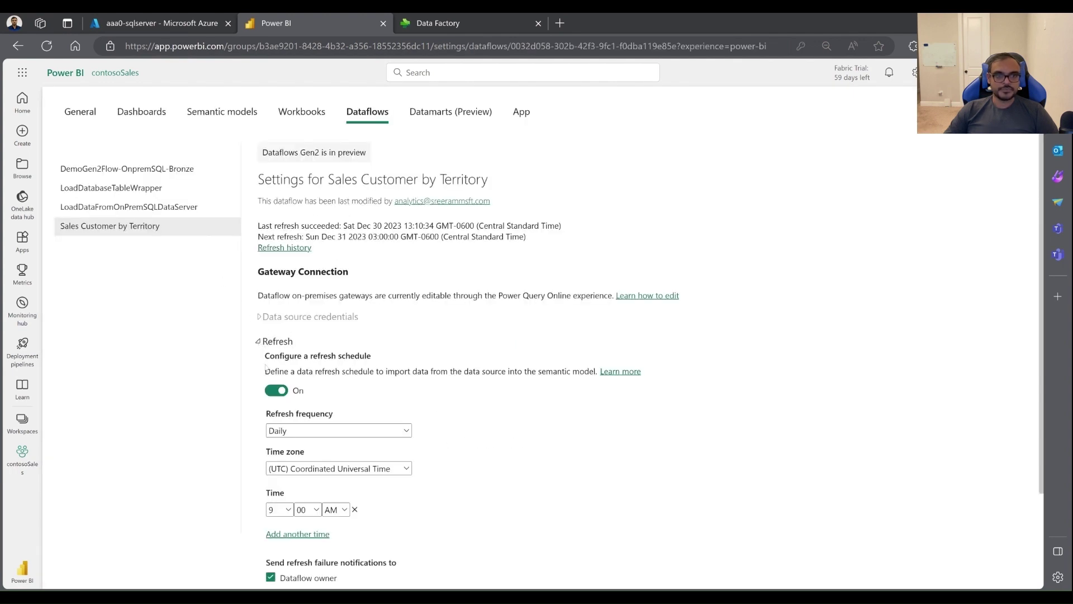
pyautogui.scroll(-1, 497, 383)
pyautogui.scroll(-2, 497, 384)
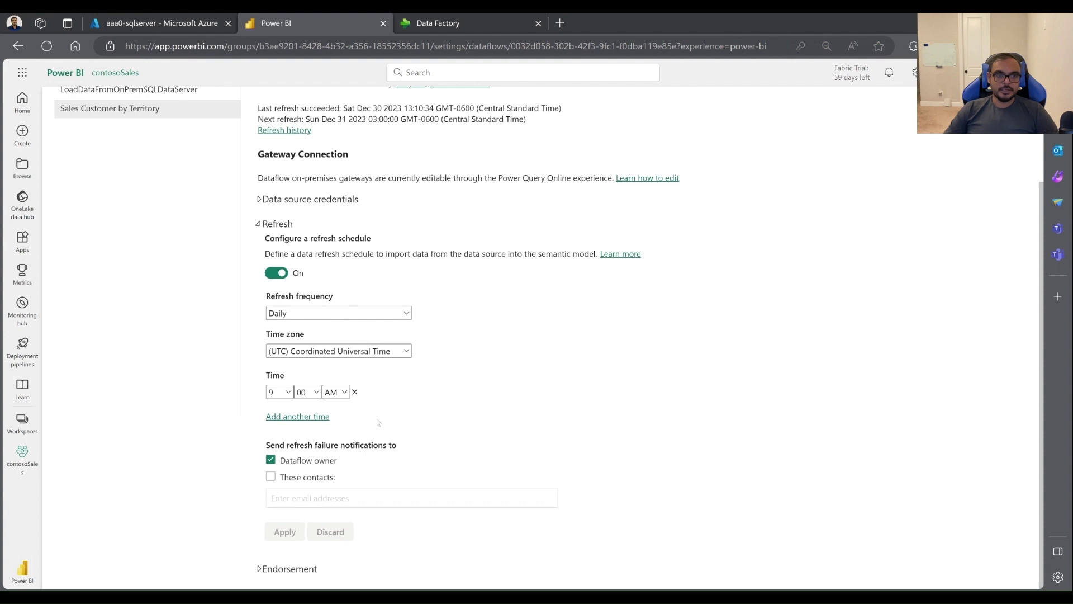
pyautogui.scroll(2, 378, 421)
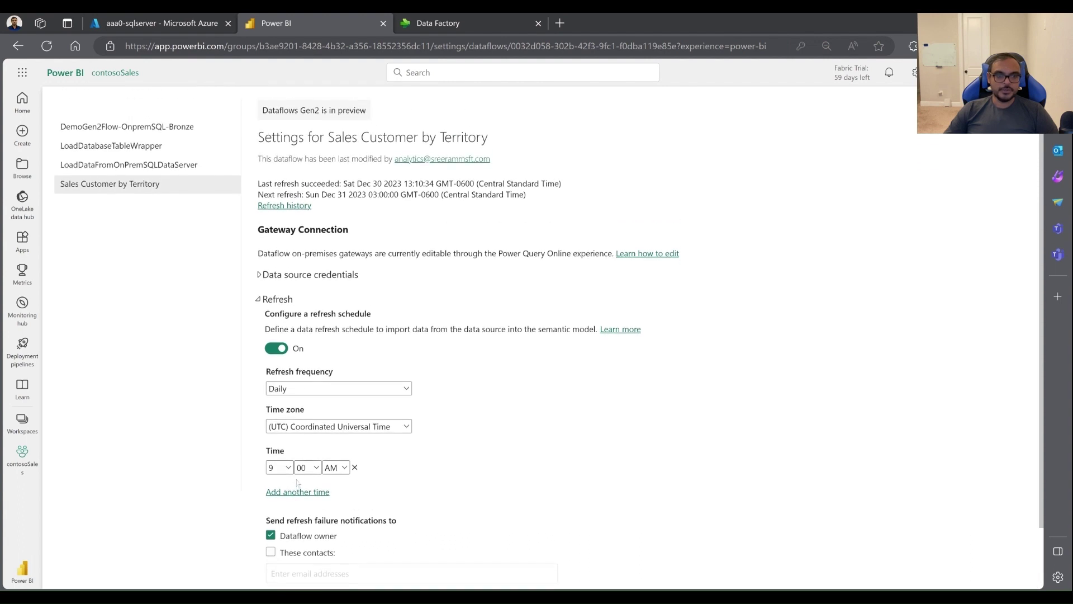
pyautogui.scroll(-2, 297, 480)
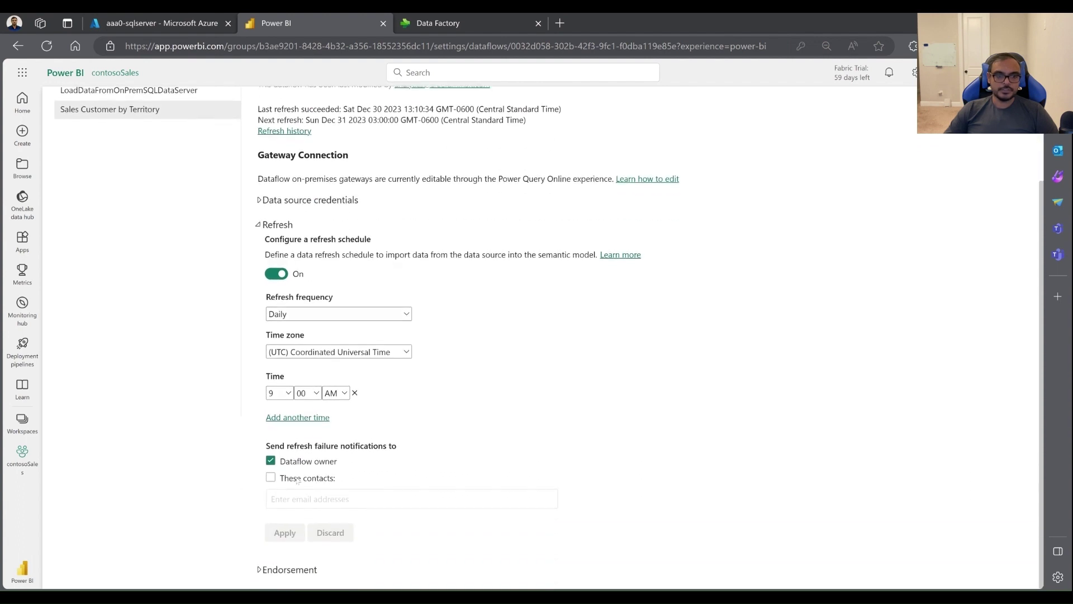
pyautogui.click(259, 568)
pyautogui.scroll(-4, 486, 386)
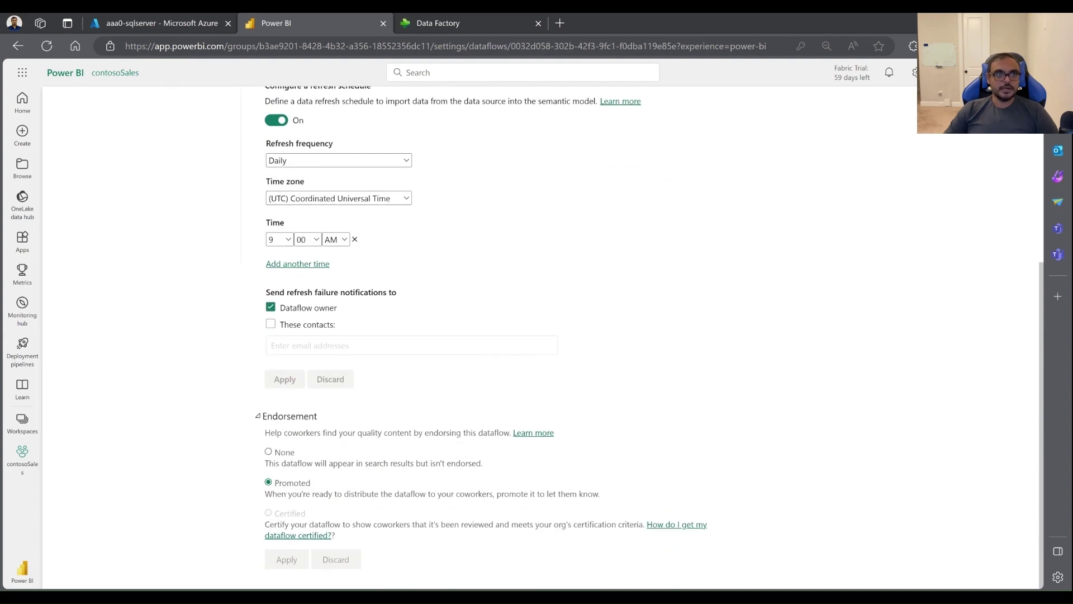
pyautogui.scroll(5, 549, 372)
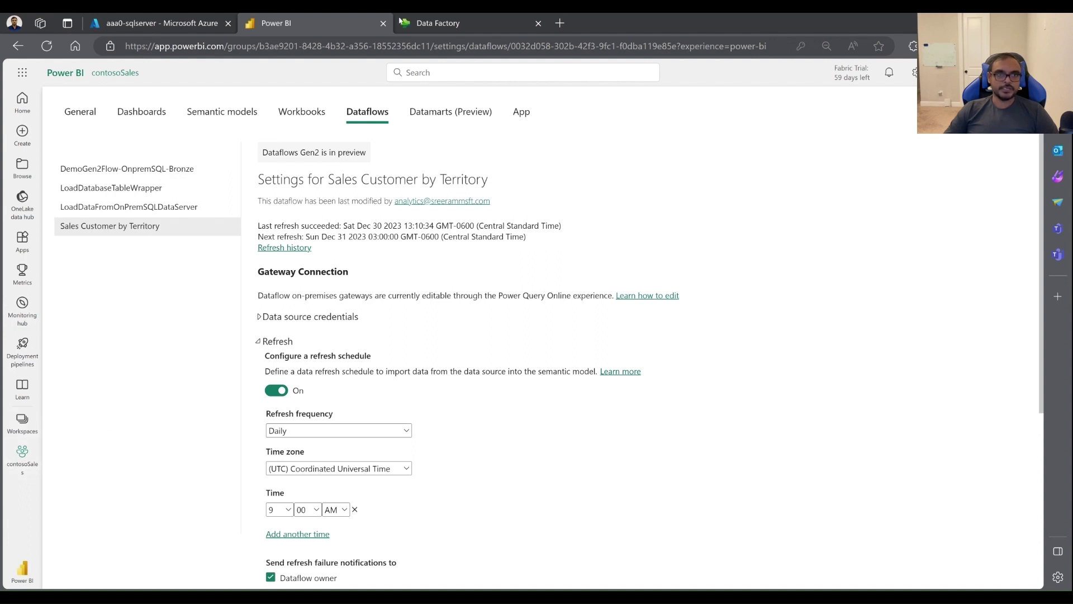
# Return to the contosoSales workspace and filter its items to the Dataflow Gen2 type.
pyautogui.click(446, 24)
pyautogui.click(310, 22)
pyautogui.click(22, 423)
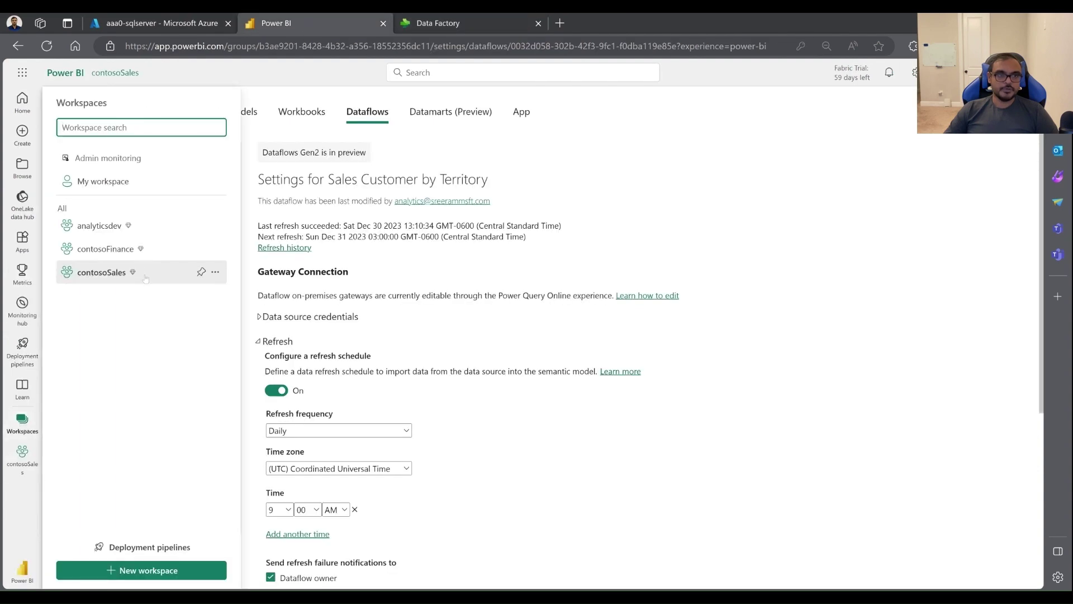
pyautogui.click(112, 273)
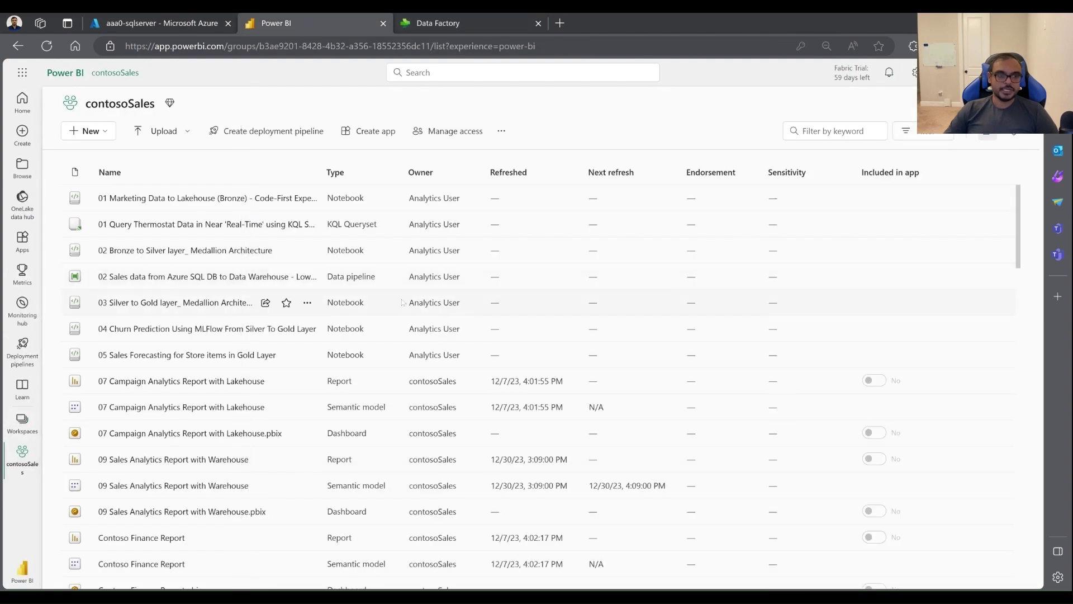
pyautogui.scroll(-3, 235, 532)
pyautogui.scroll(-3, 235, 533)
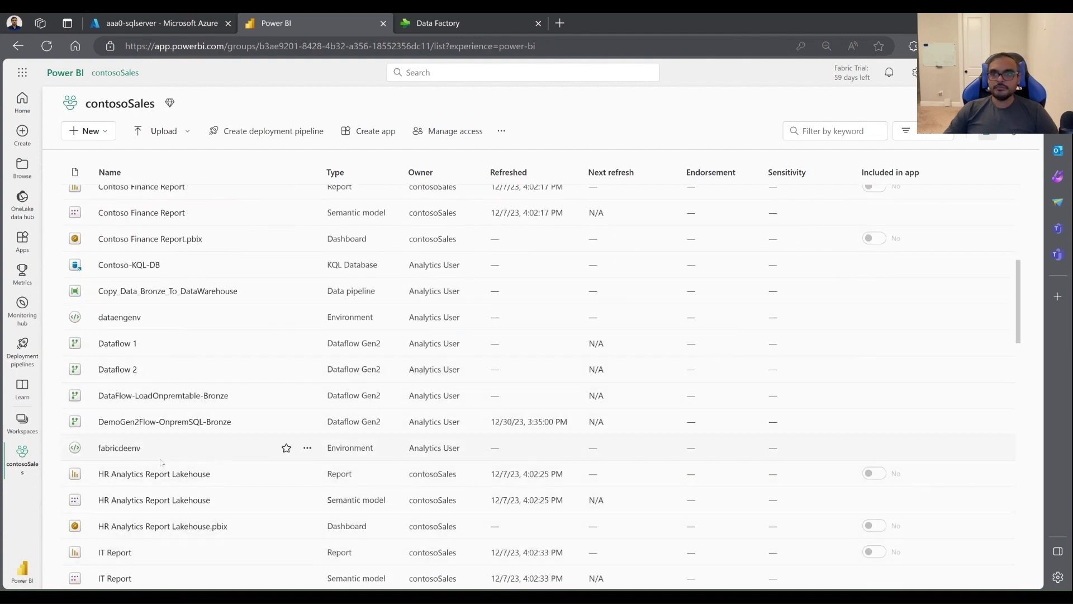
pyautogui.click(916, 131)
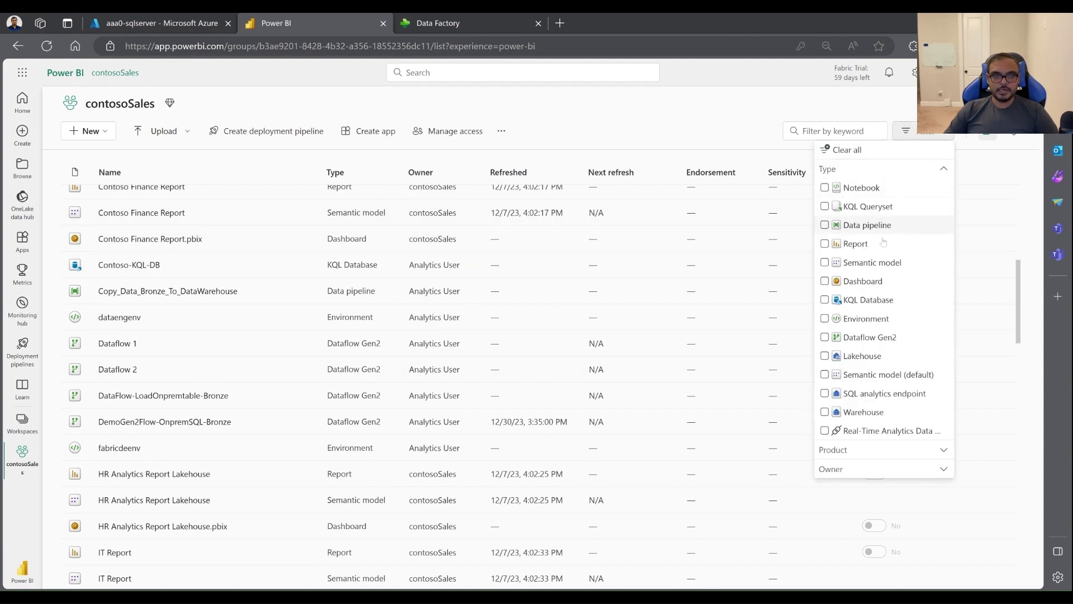
pyautogui.click(869, 337)
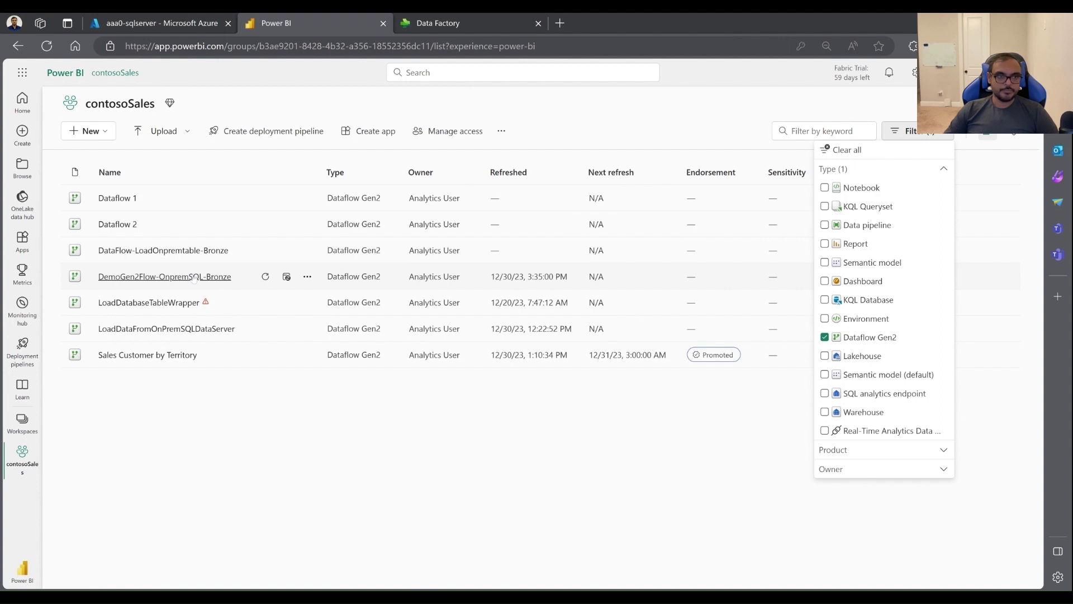
# Open the Sales Customer by Territory dataflow and view the Filter rows options for CustomerID without applying a filter.
pyautogui.click(159, 355)
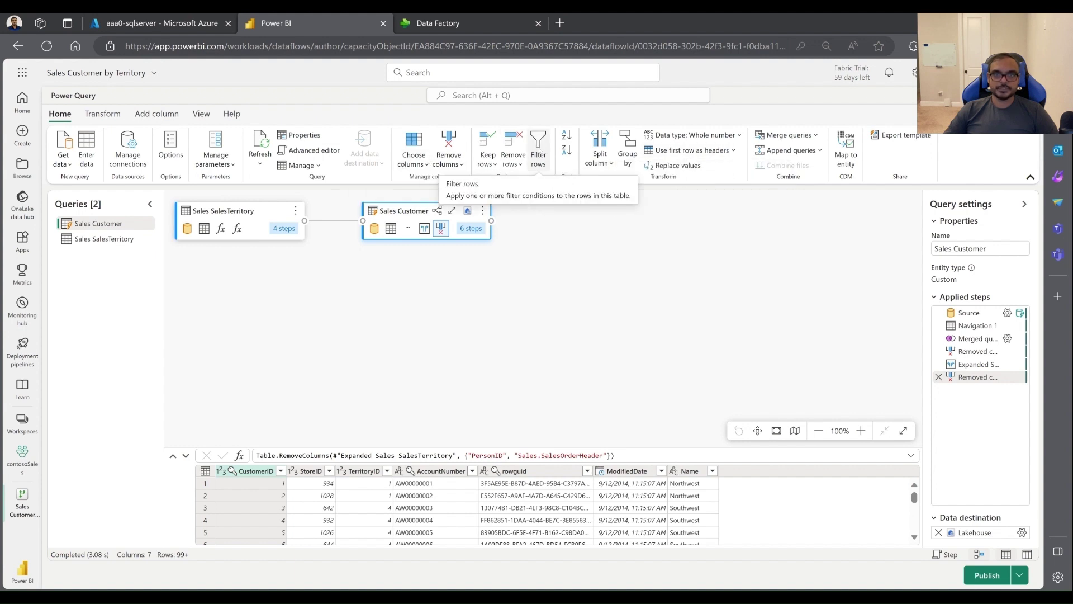
pyautogui.click(538, 144)
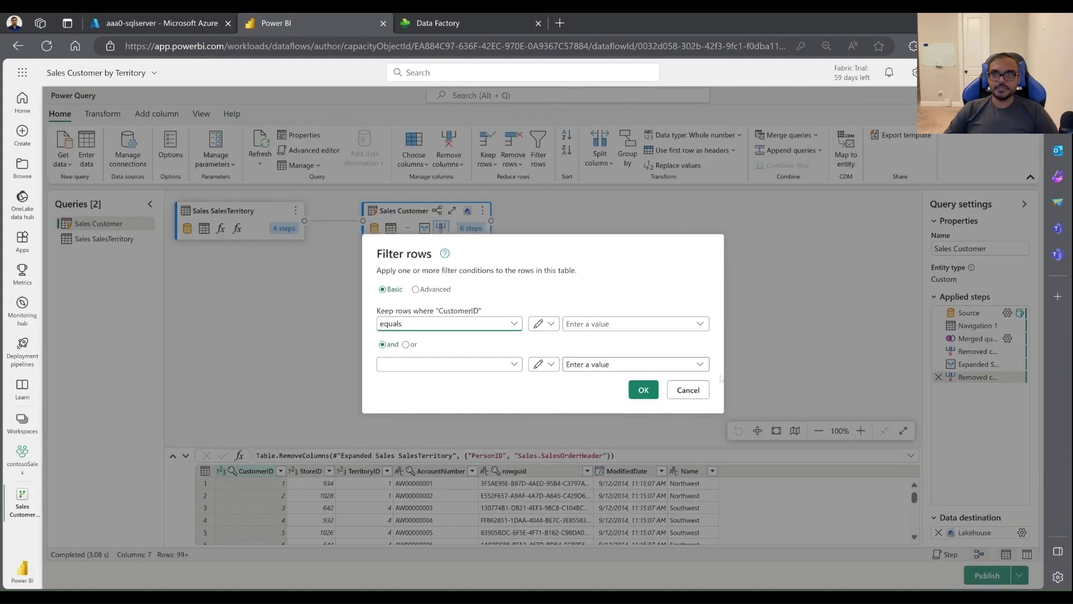
pyautogui.click(692, 390)
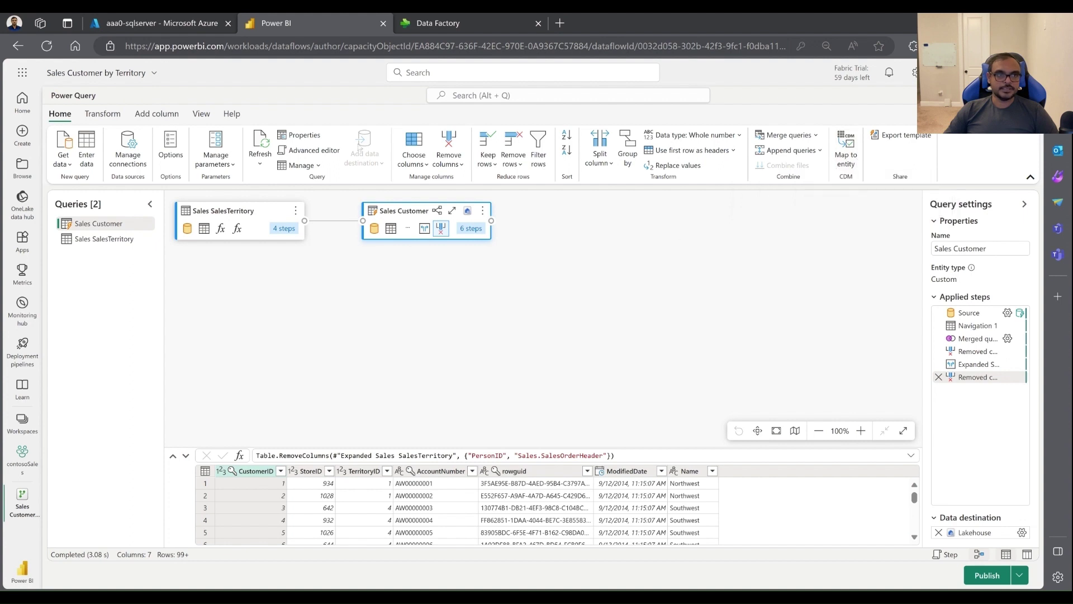
# Review the transformation, number statistics, column-adding and view commands available for the Sales Customer query.
pyautogui.click(93, 111)
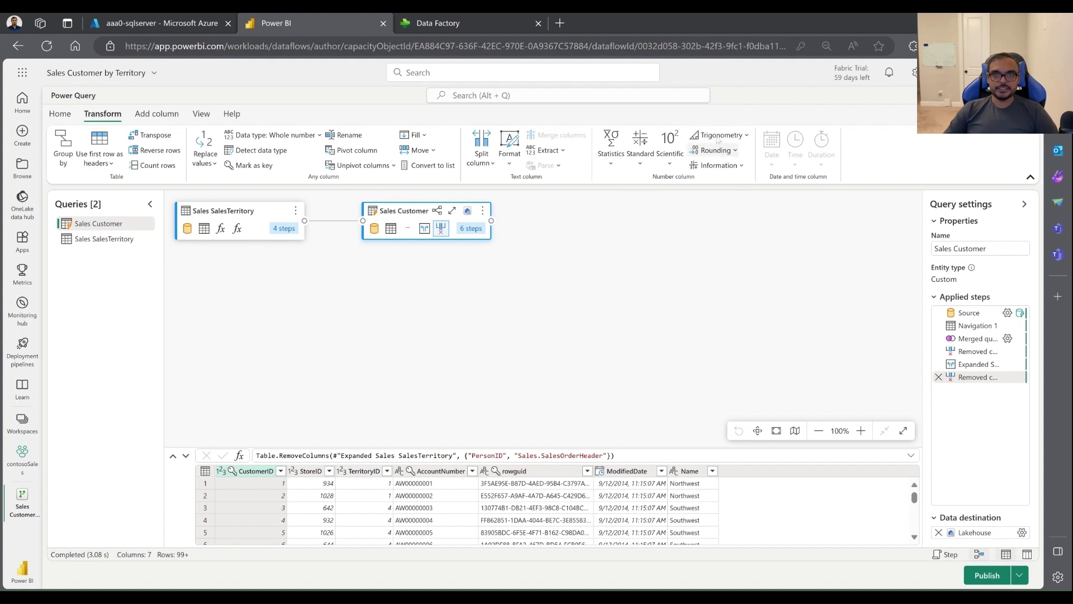
pyautogui.click(608, 163)
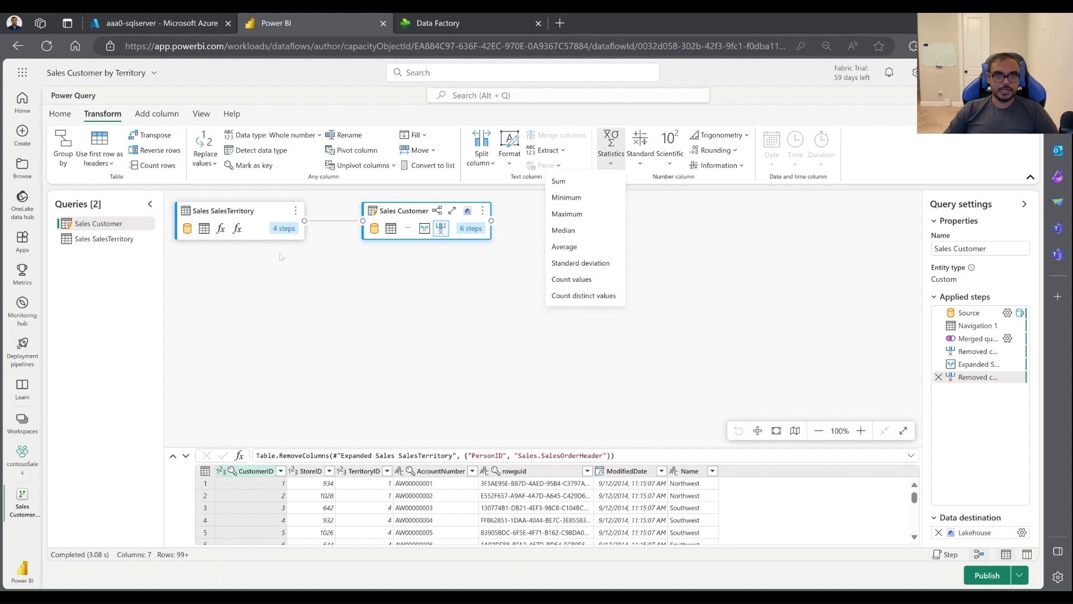
pyautogui.click(472, 351)
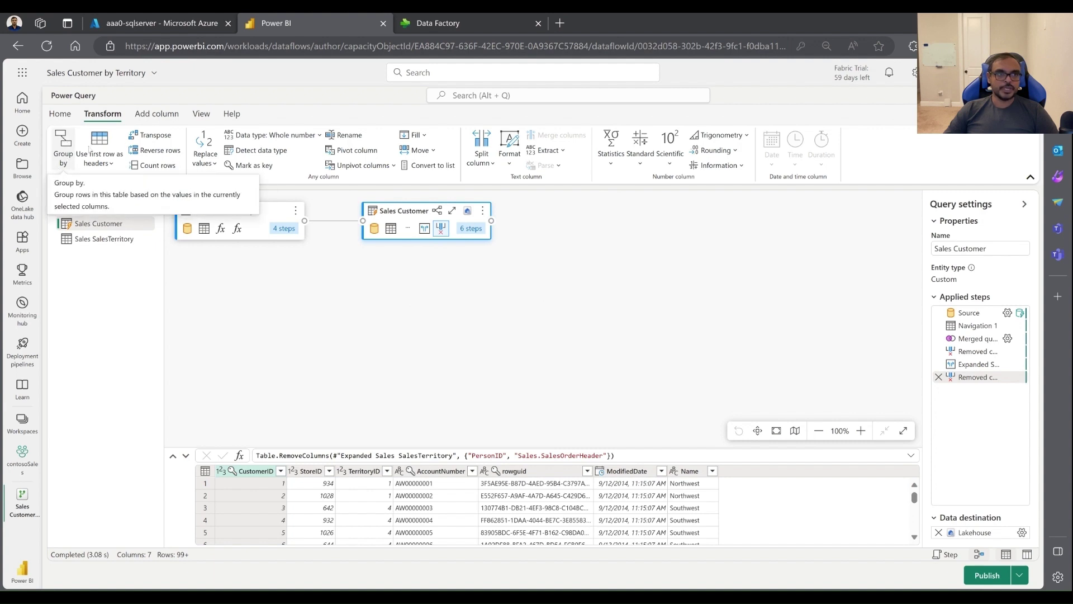
pyautogui.click(152, 115)
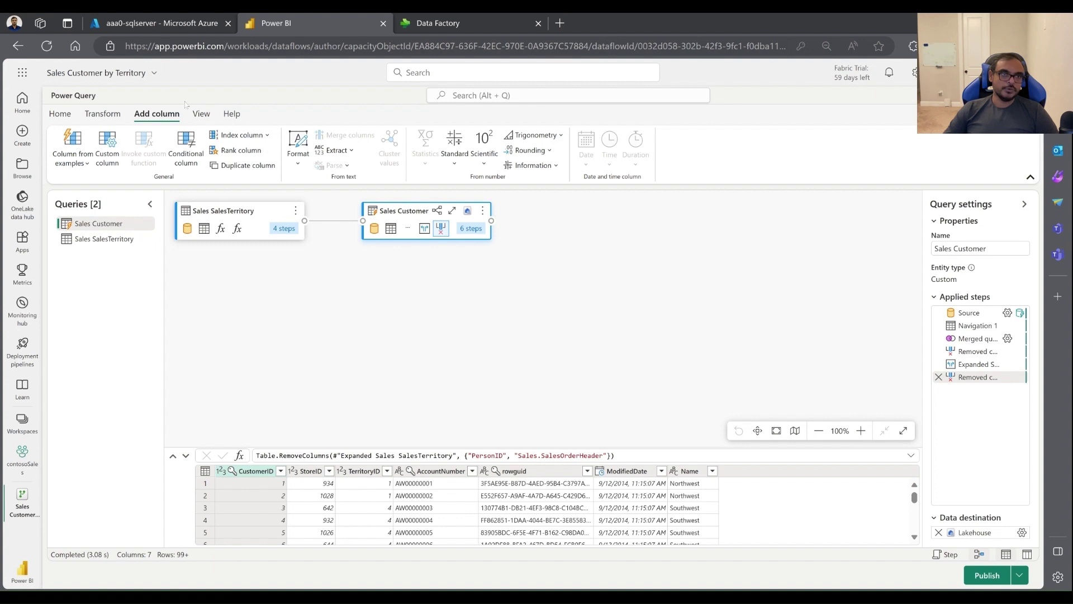
pyautogui.click(201, 114)
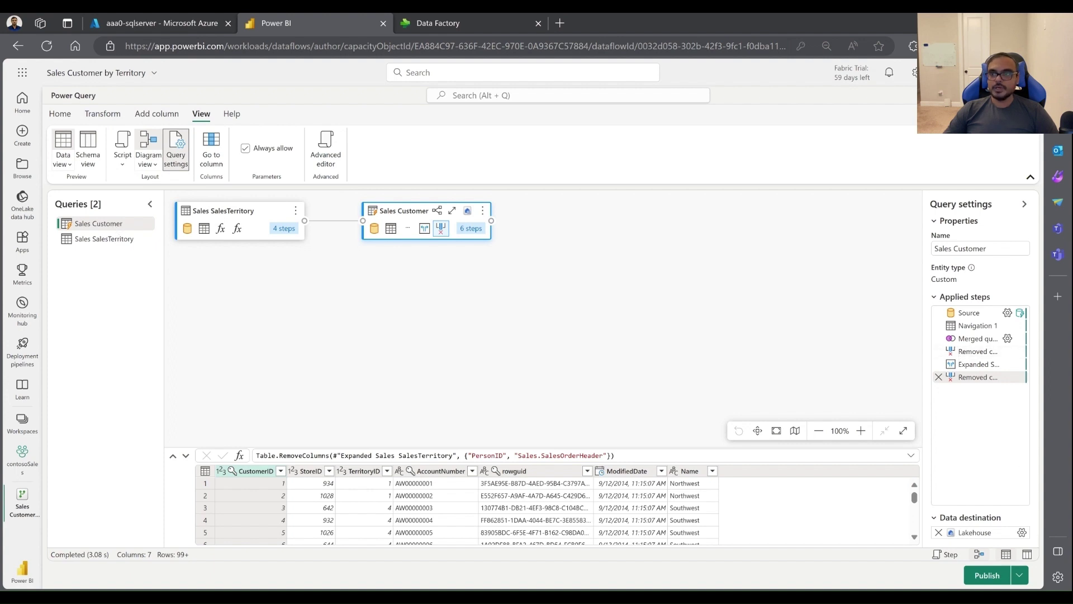
# Close the Sales Customer by Territory dataflow, confirming the exit, and filter the workspace items to Dataflow Gen2.
pyautogui.press('Escape')
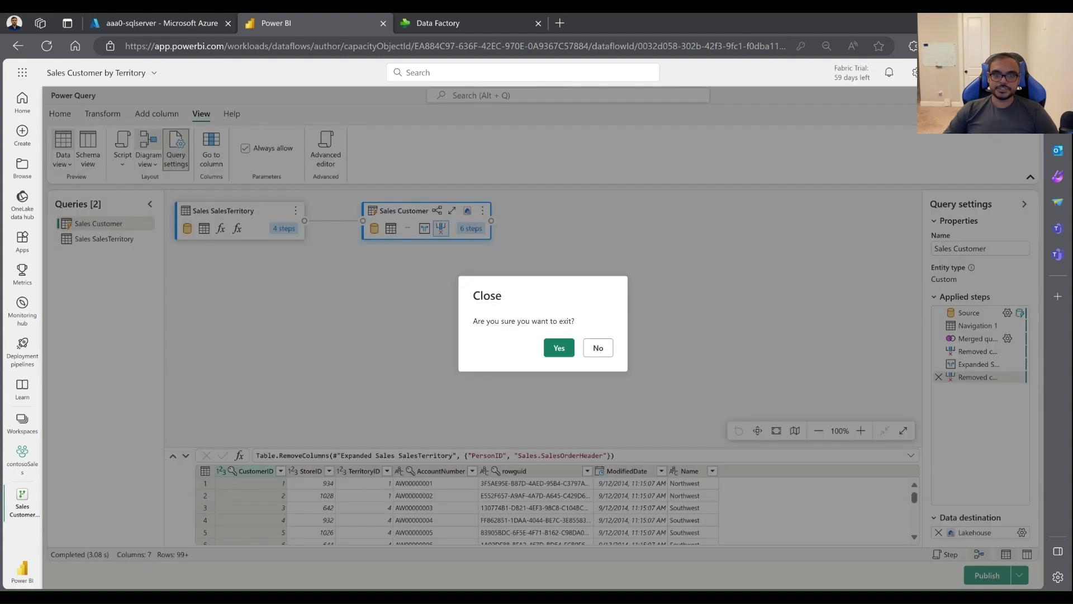
pyautogui.click(567, 347)
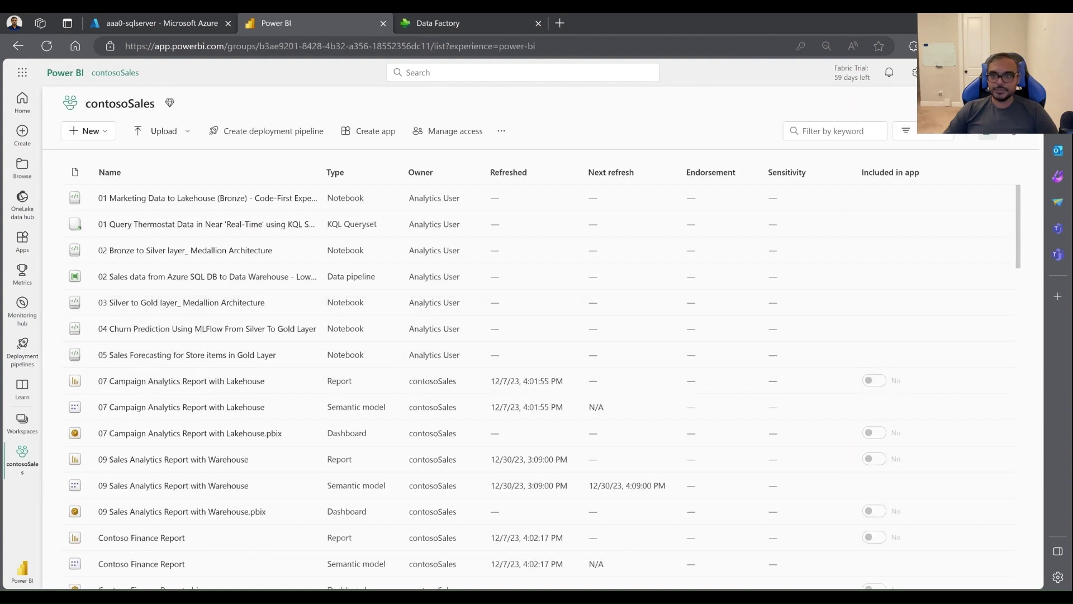
pyautogui.click(916, 131)
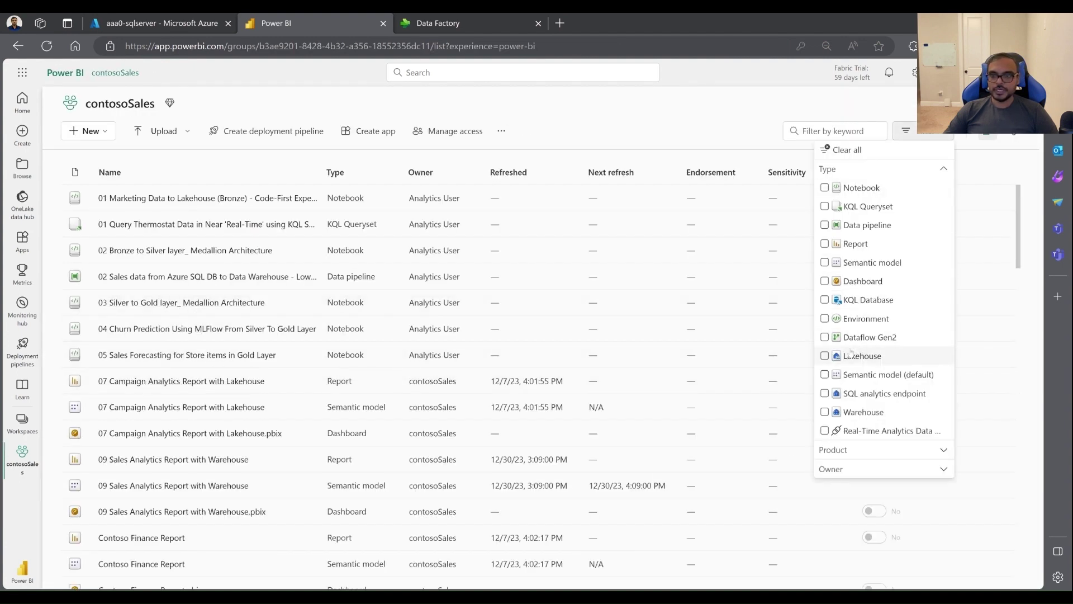
pyautogui.click(824, 337)
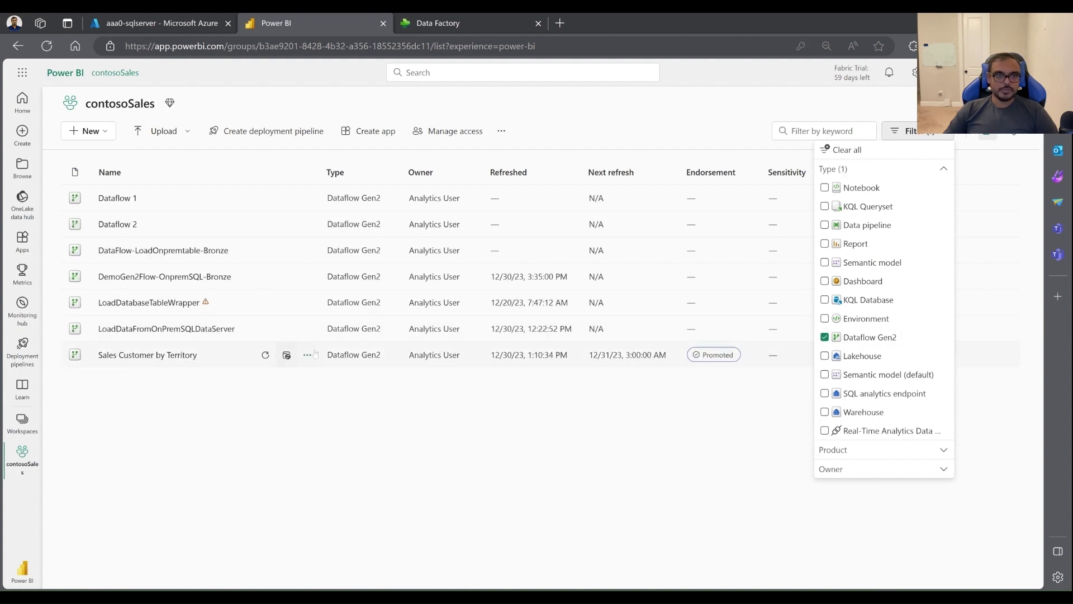
# Show the lineage of the Sales Customer by Territory dataflow and enlarge the page for easier reading.
pyautogui.click(307, 356)
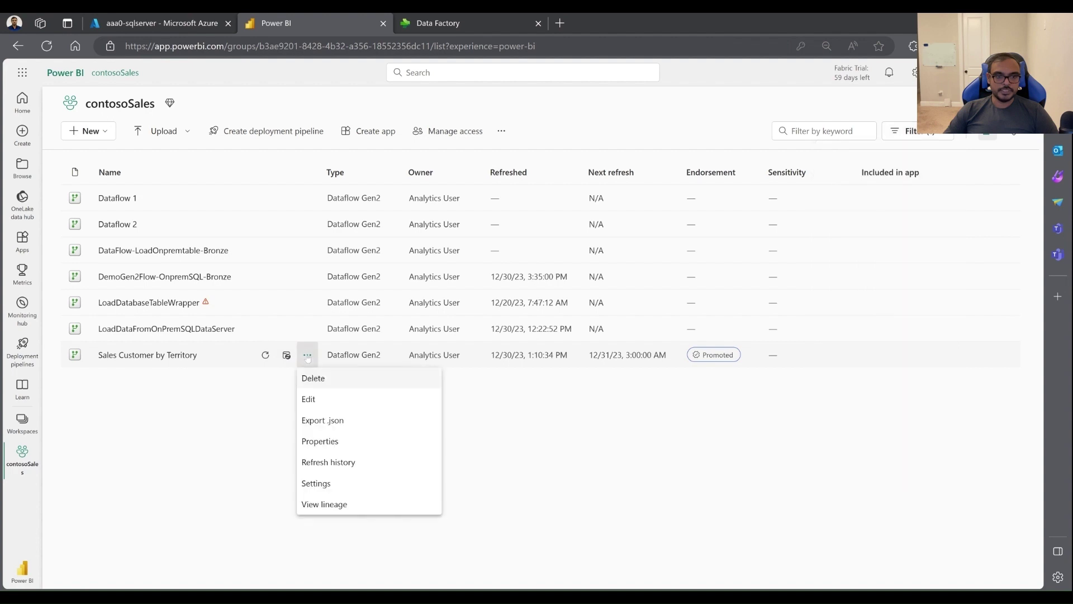
pyautogui.click(325, 506)
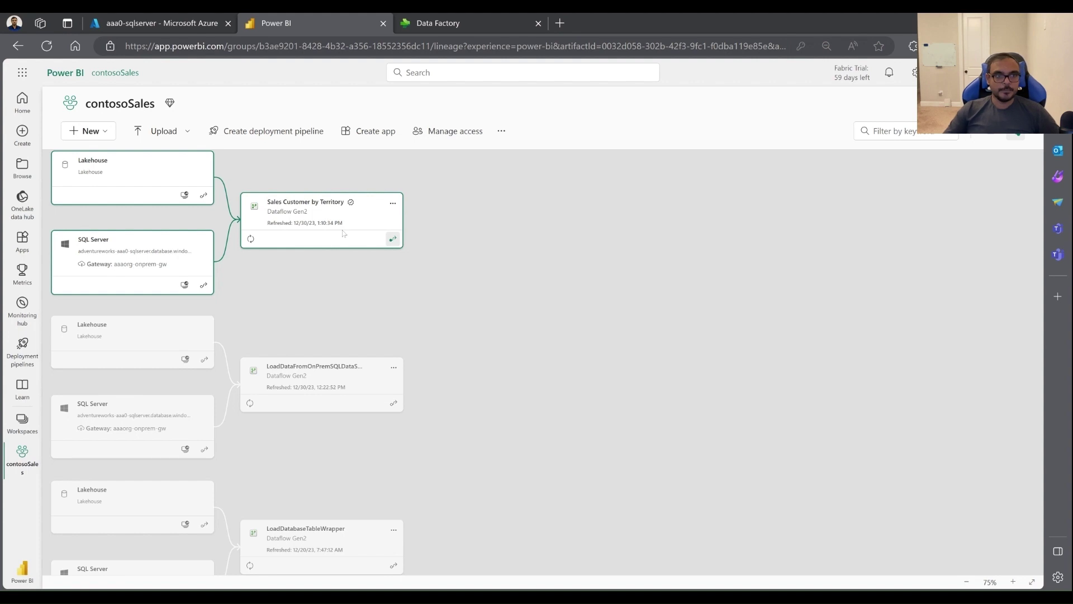
pyautogui.hotkey('ctrl', '+')
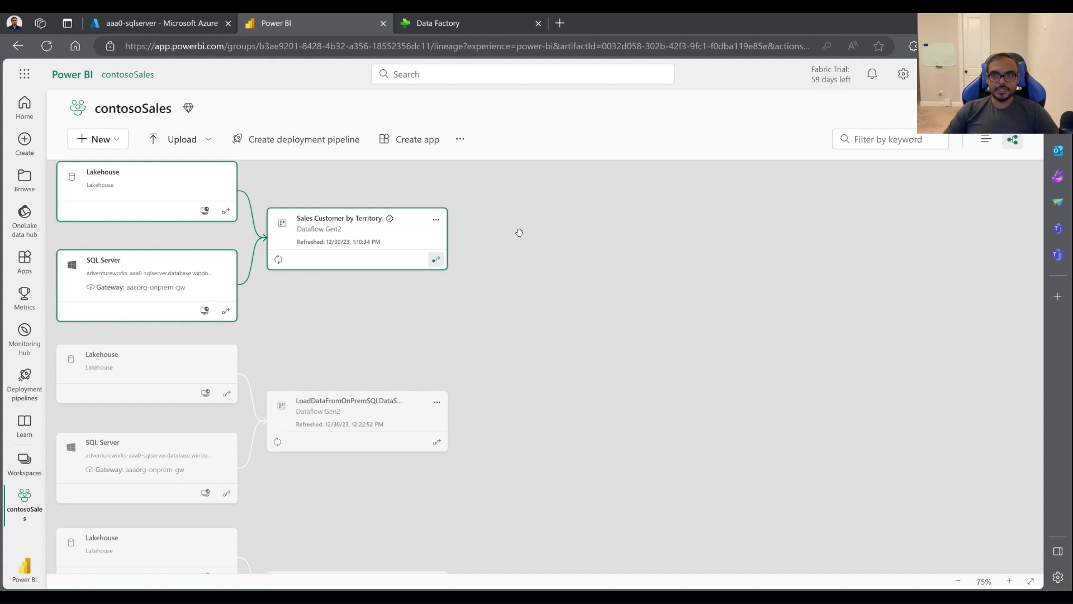
# Search the workspace lineage for "Sales Customer".
pyautogui.click(888, 139)
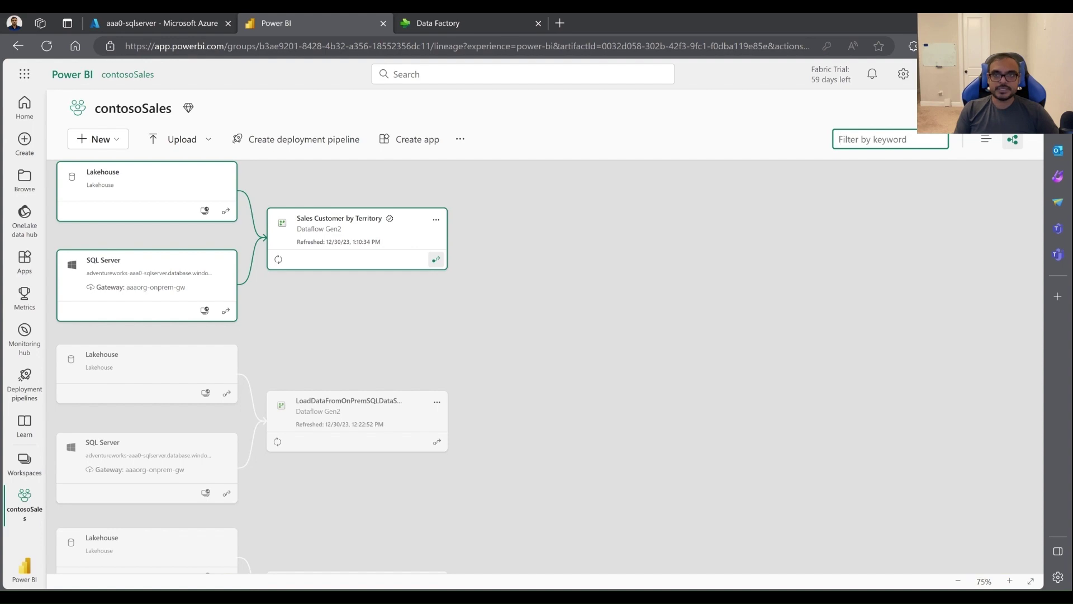
pyautogui.write('Sales')
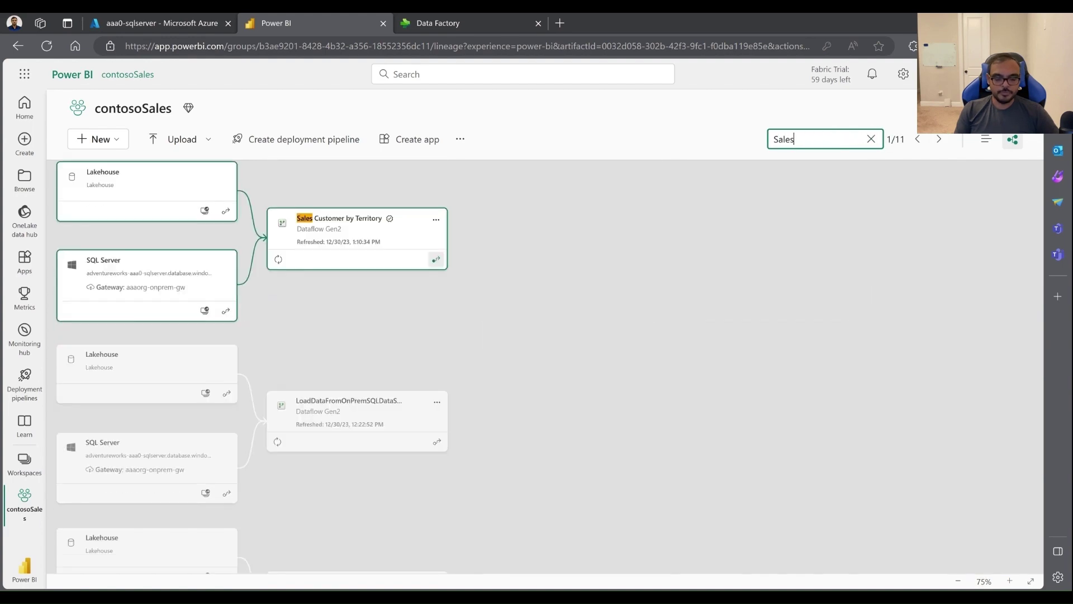
pyautogui.write(' C')
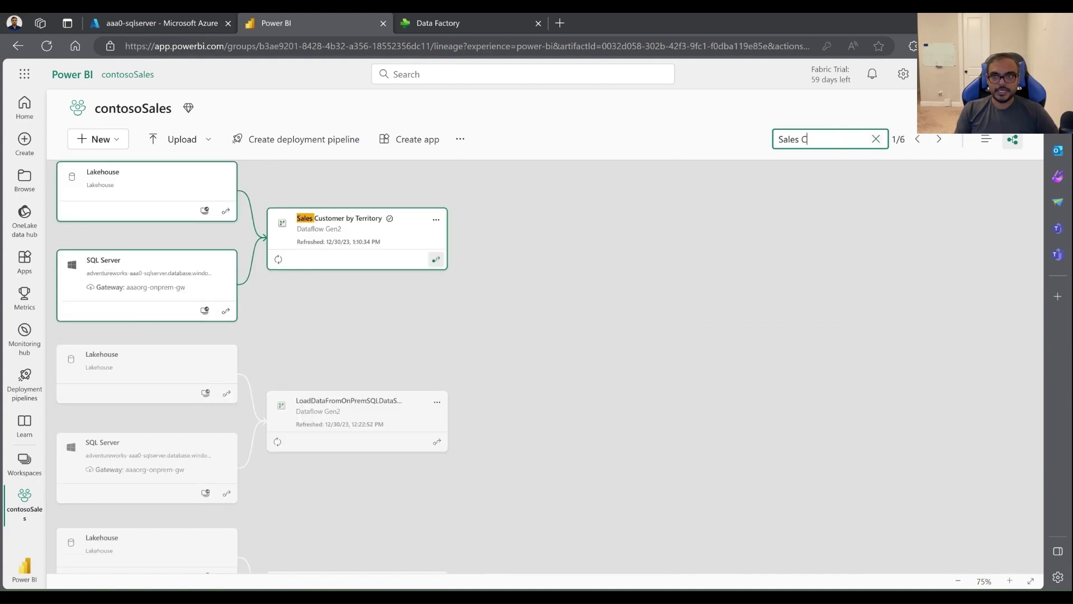
pyautogui.write('ustoner')
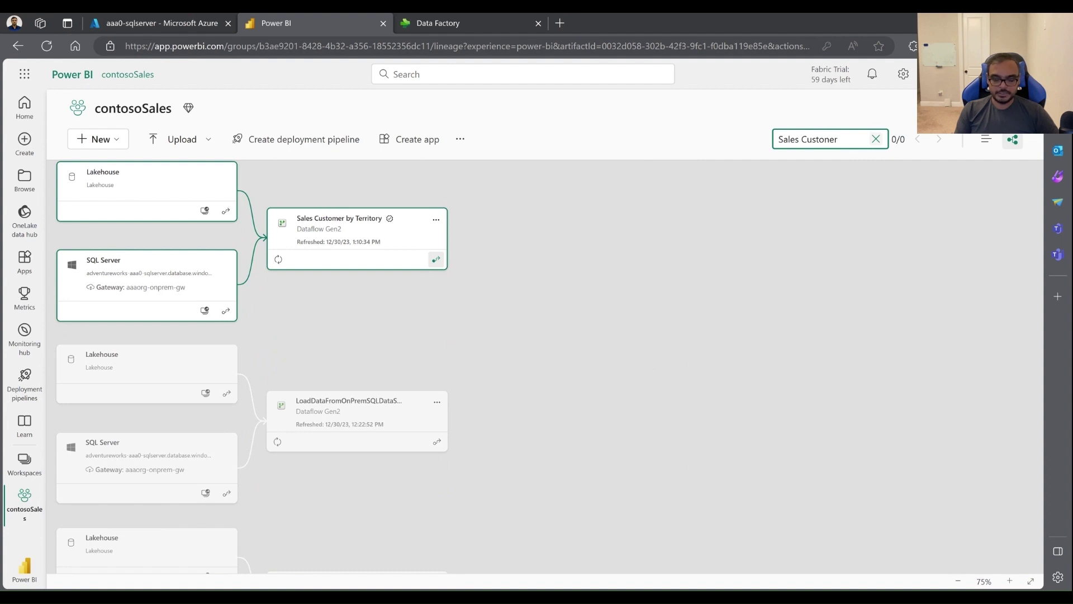
pyautogui.press('BackSpace')
pyautogui.press('BackSpace')
pyautogui.press('BackSpace')
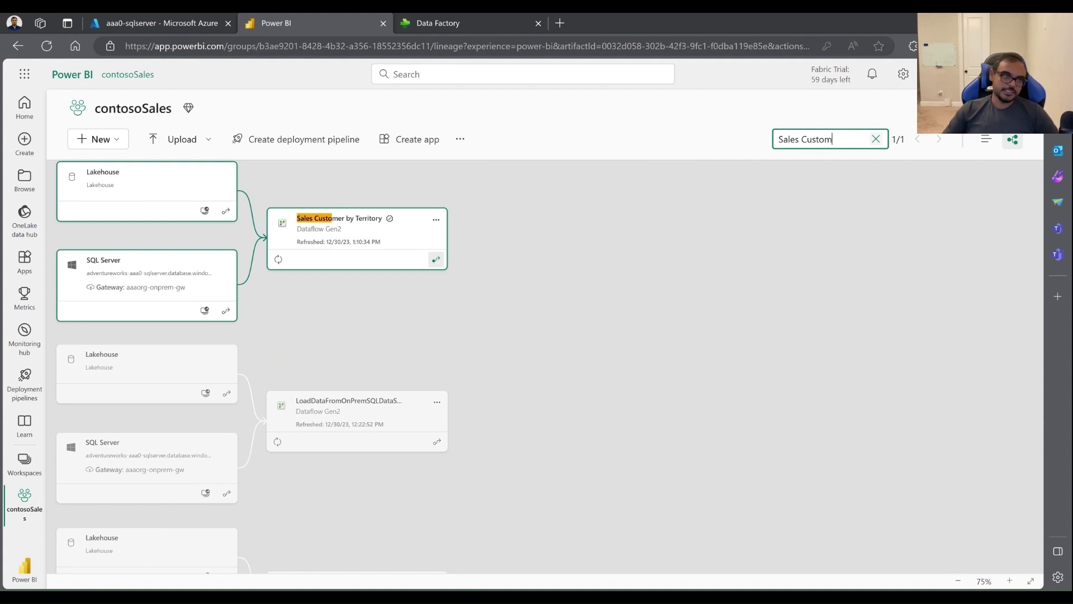
pyautogui.write('mer')
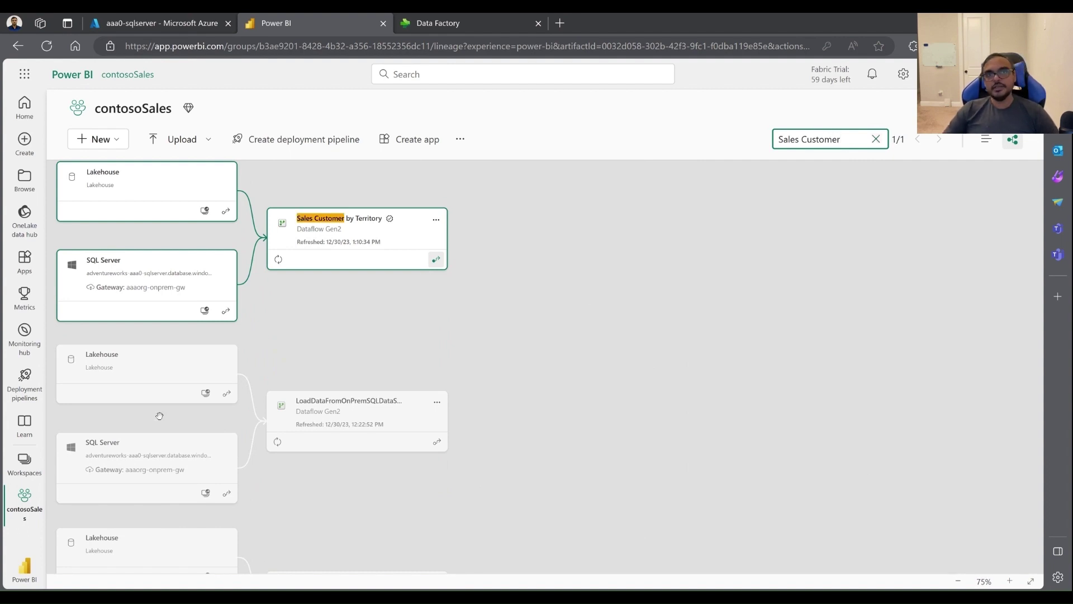